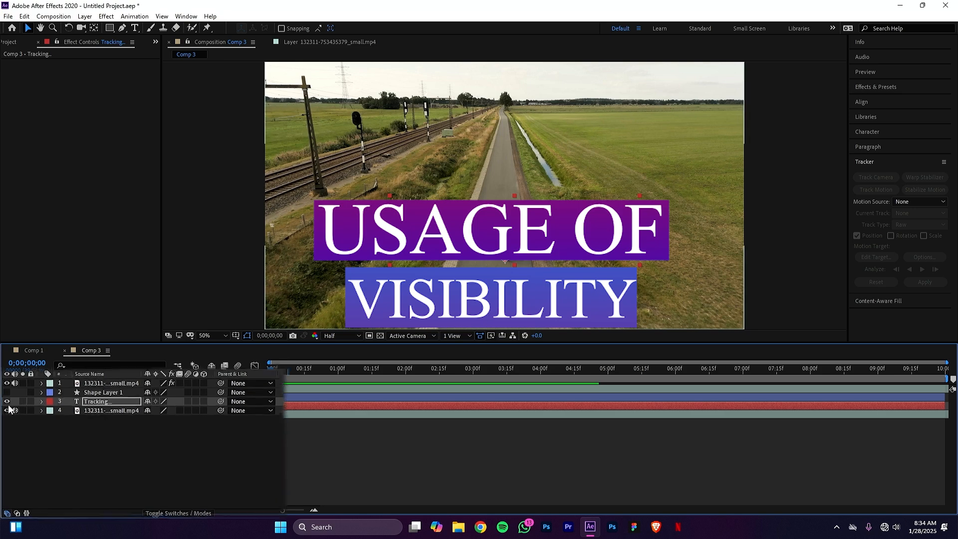
Switch the visibility of the top footage, Shape Layer 1 and Tracking... text layers off and on to compare the result.
{"action": "left_click", "coordinate": [7, 406]}
{"action": "left_click", "coordinate": [7, 389]}
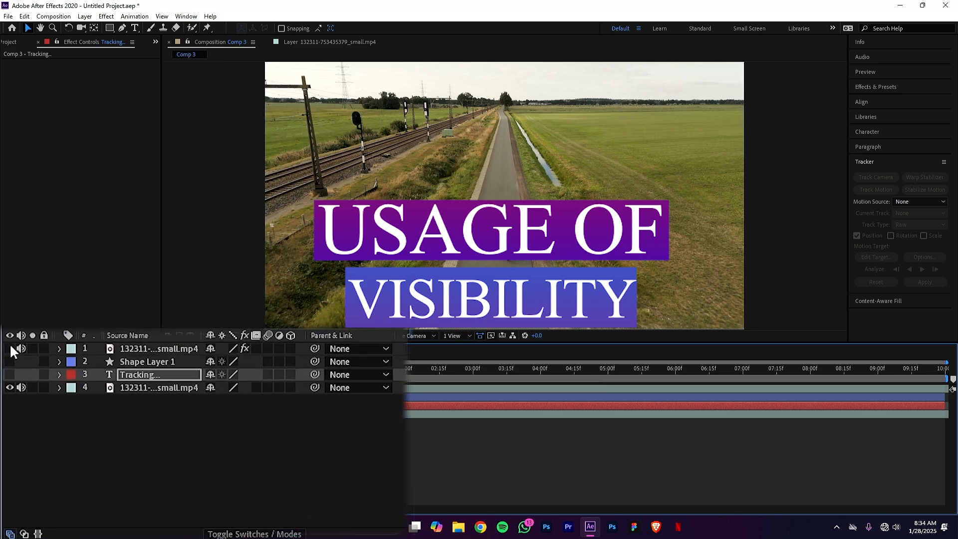
{"action": "left_click", "coordinate": [10, 348]}
{"action": "left_click", "coordinate": [10, 375]}
{"action": "left_click", "coordinate": [7, 362]}
{"action": "left_click", "coordinate": [8, 361]}
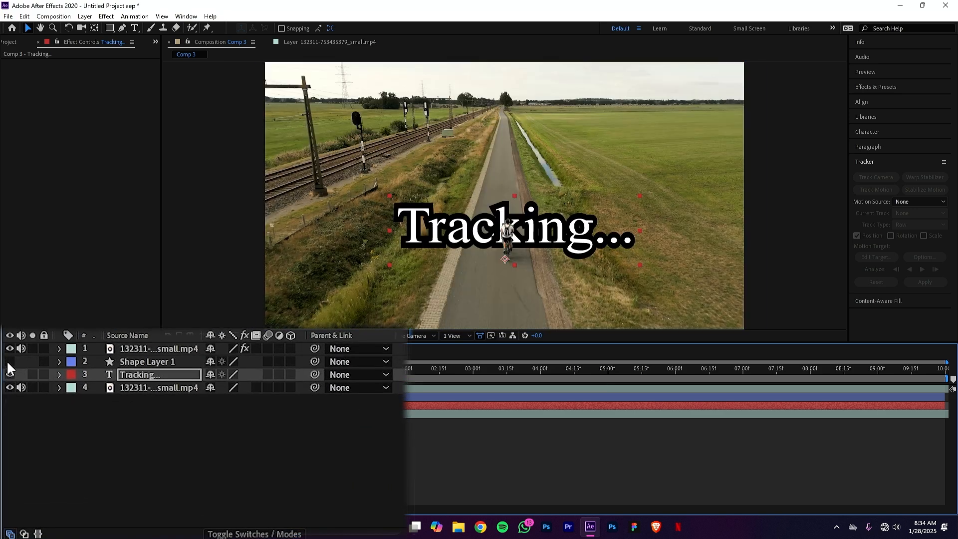
{"action": "left_click", "coordinate": [10, 374]}
{"action": "left_click", "coordinate": [10, 374]}
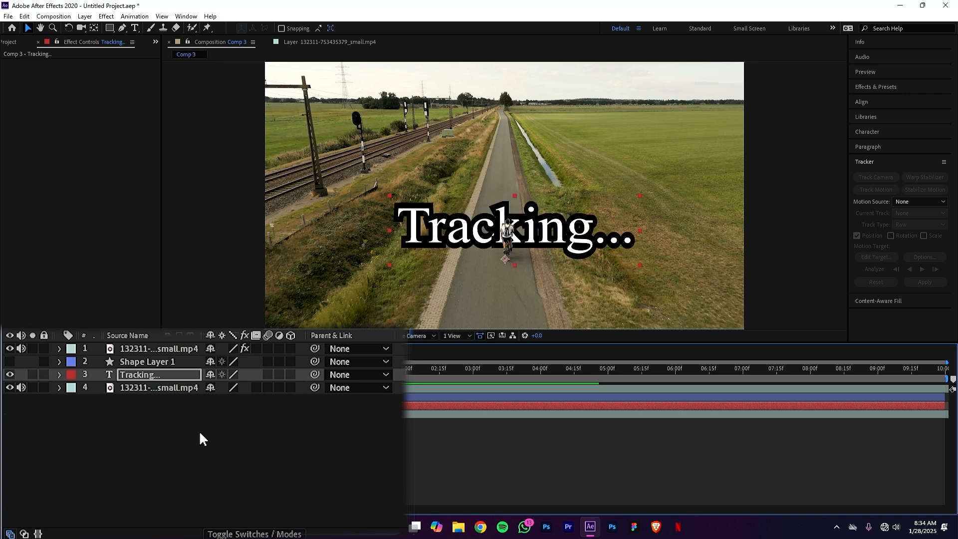
Hide the bottom footage layer, preview the text with the cyclist cutout alone, and show the layer again.
{"action": "left_click", "coordinate": [10, 388]}
{"action": "key", "text": "space"}
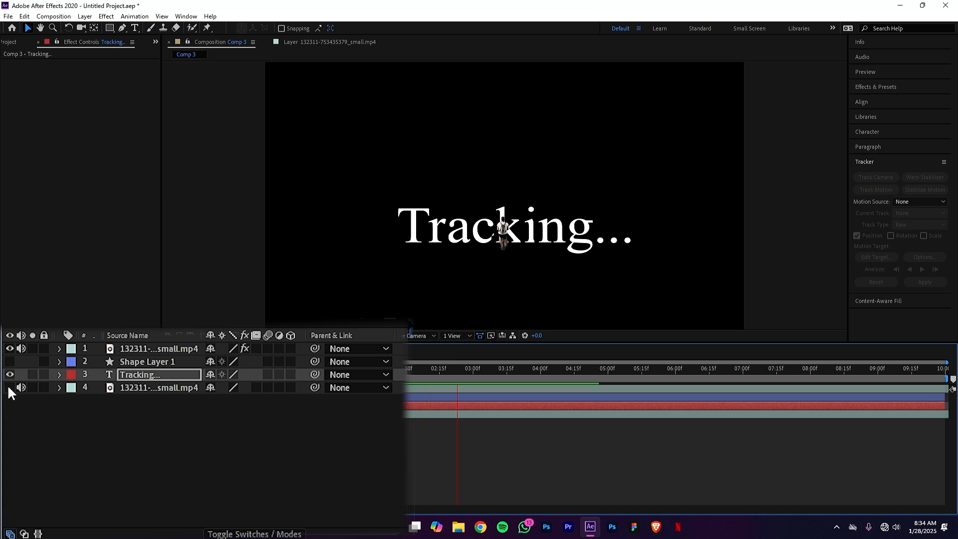
{"action": "key", "text": "space"}
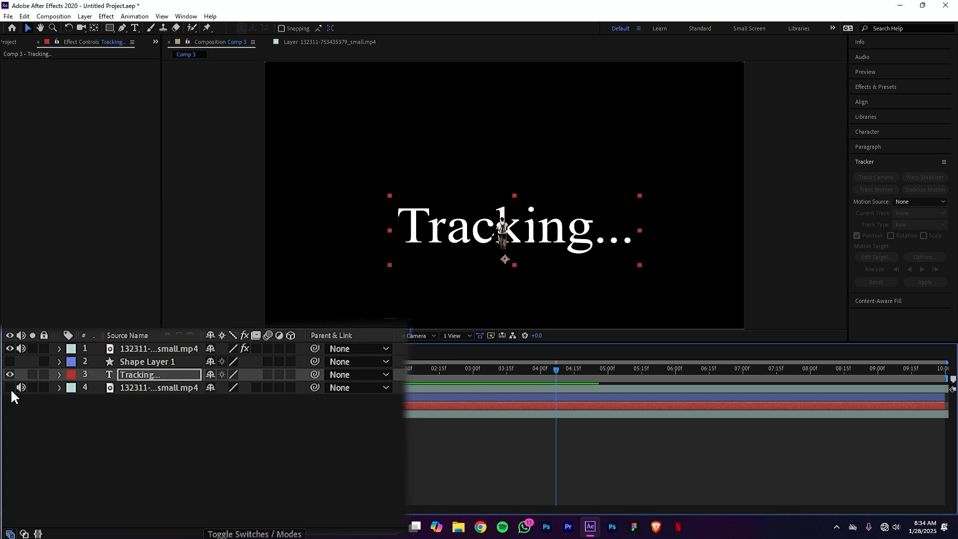
{"action": "left_click", "coordinate": [10, 388]}
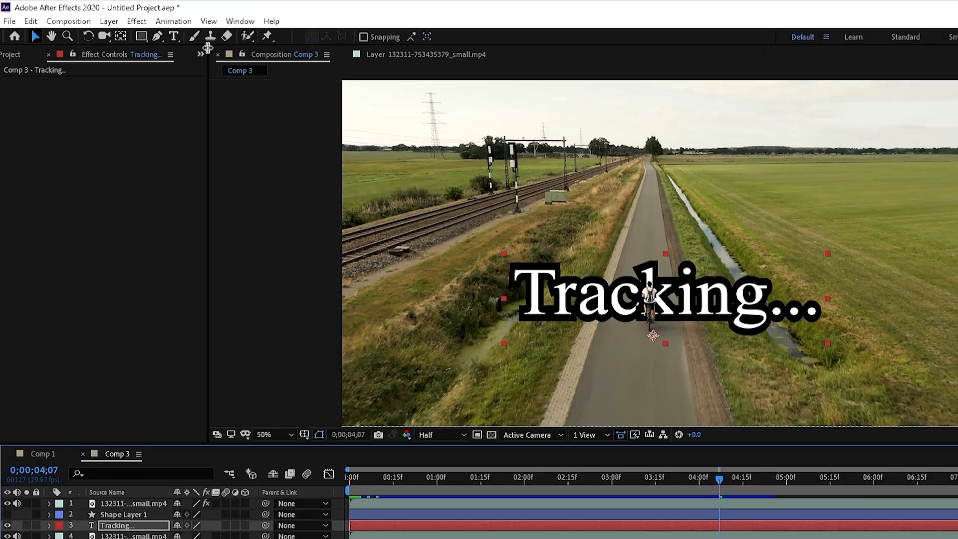
Show the list of project items and move the Tracking... text up over the horizon, clear of the cyclist.
{"action": "left_click", "coordinate": [155, 41]}
{"action": "left_click", "coordinate": [164, 52]}
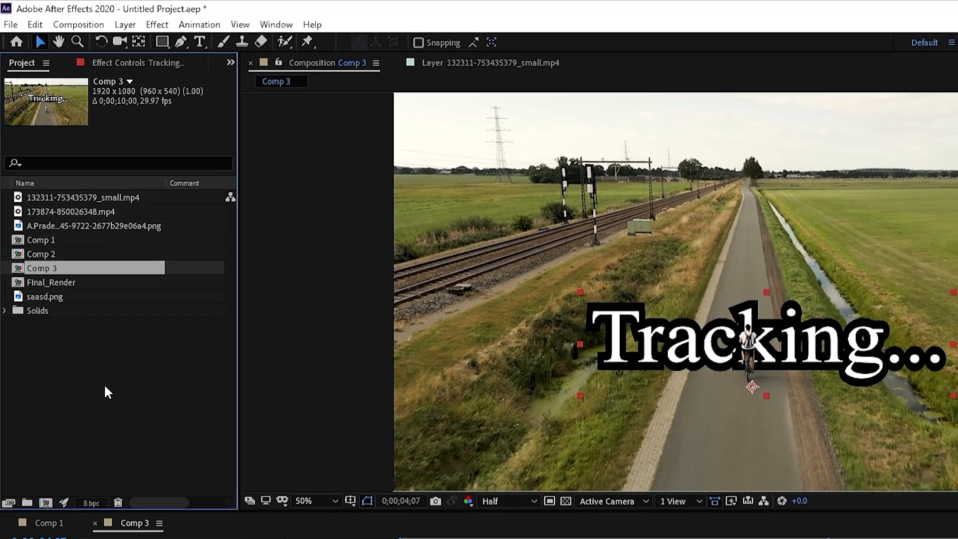
{"action": "left_click", "coordinate": [114, 369]}
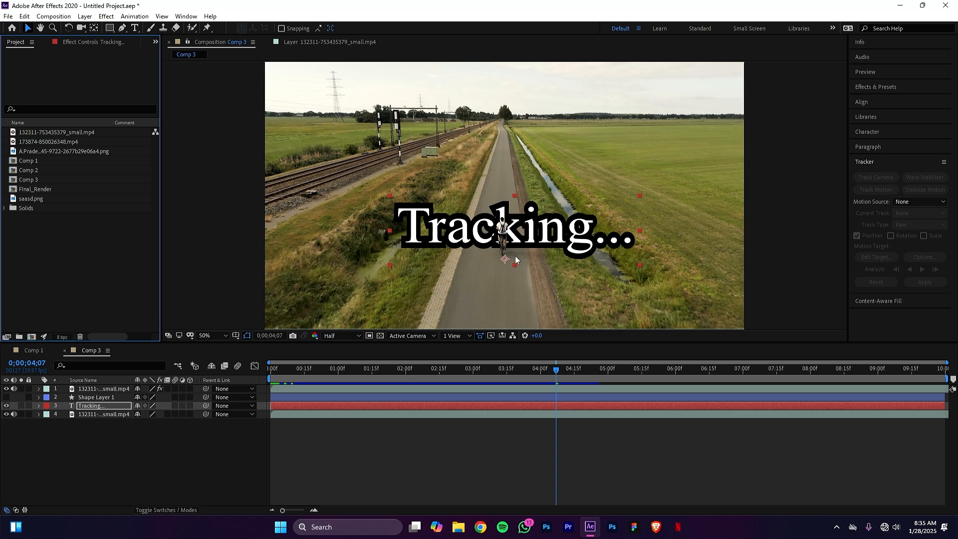
{"action": "left_click", "coordinate": [545, 233]}
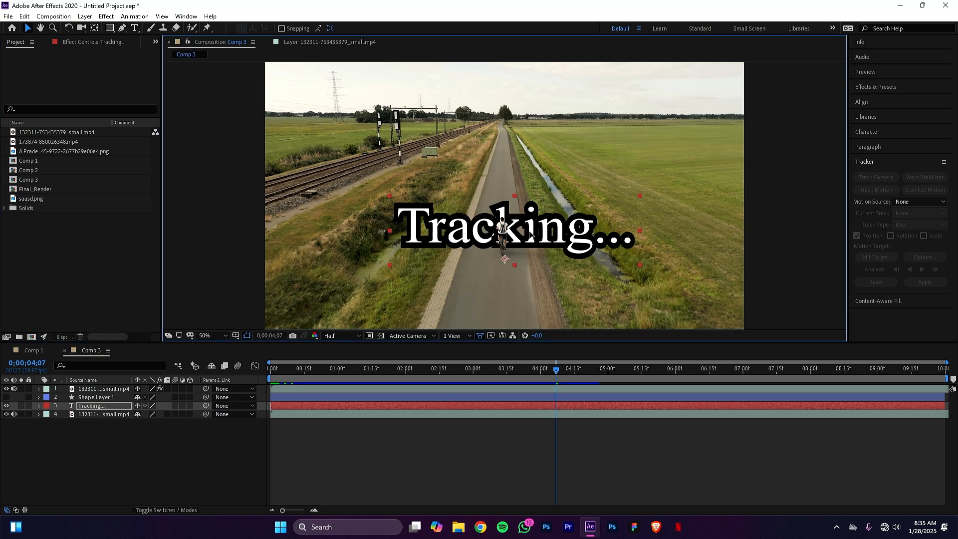
{"action": "left_click_drag", "start_coordinate": [524, 237], "coordinate": [481, 129]}
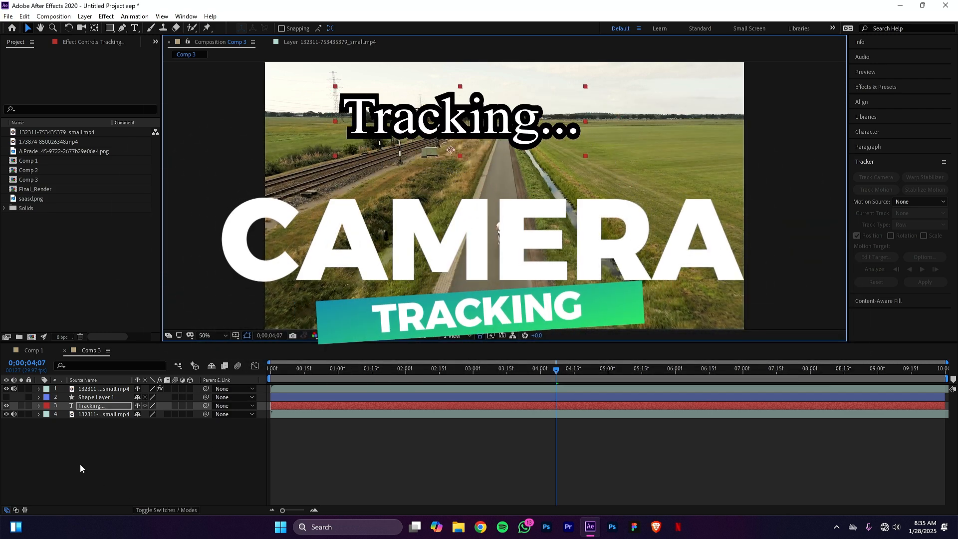
Apply the 3D Camera Tracker to the bottom footage layer with Render Track Points enabled, and cancel its running analysis.
{"action": "left_click", "coordinate": [87, 415]}
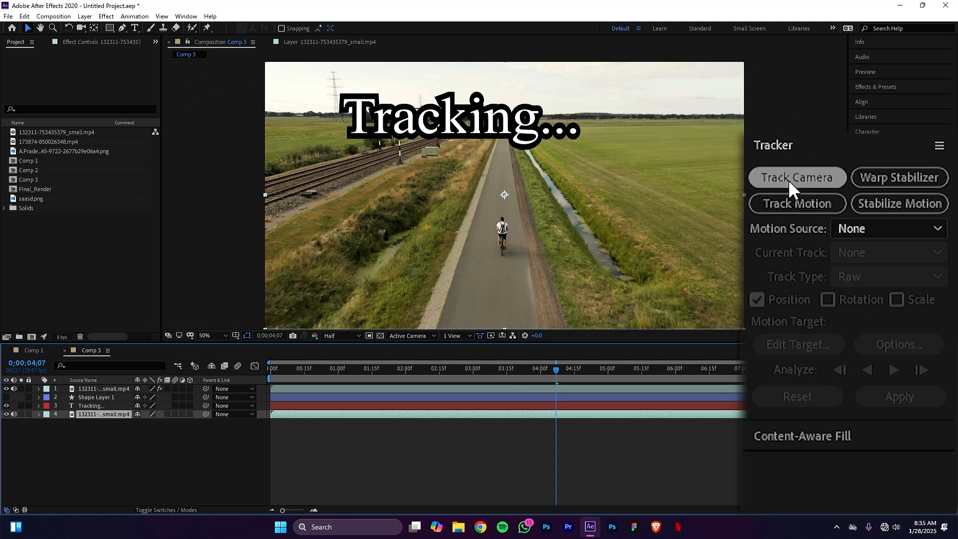
{"action": "left_click", "coordinate": [788, 180]}
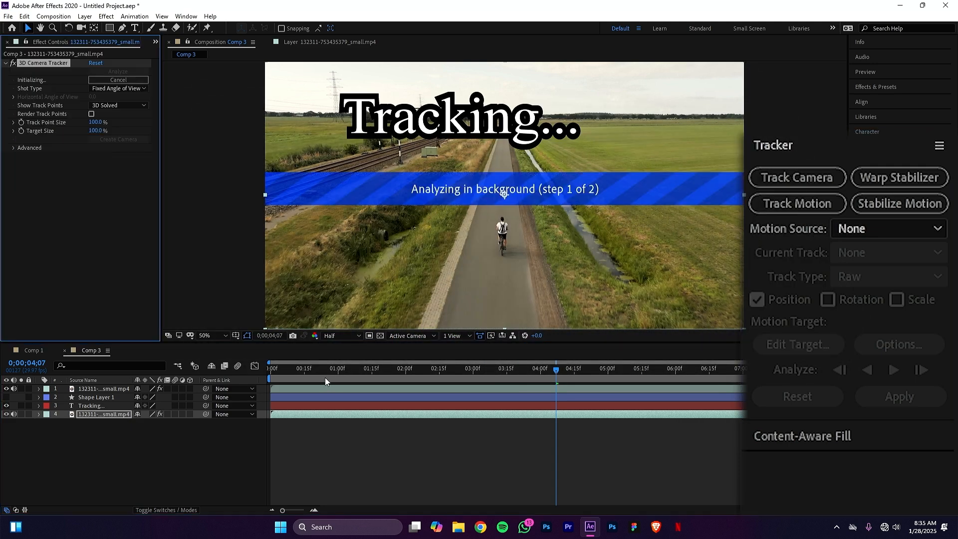
{"action": "left_click_drag", "start_coordinate": [324, 373], "coordinate": [259, 377]}
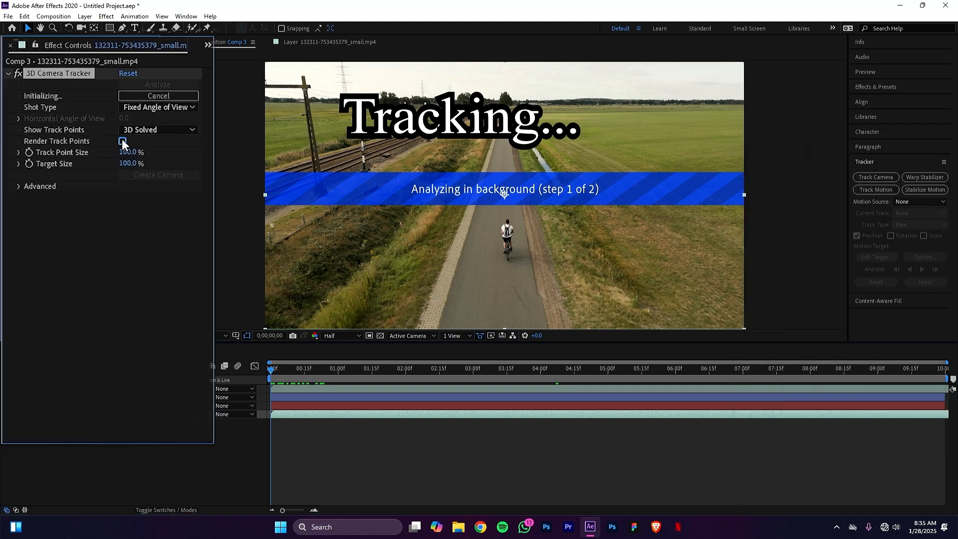
{"action": "left_click", "coordinate": [123, 142]}
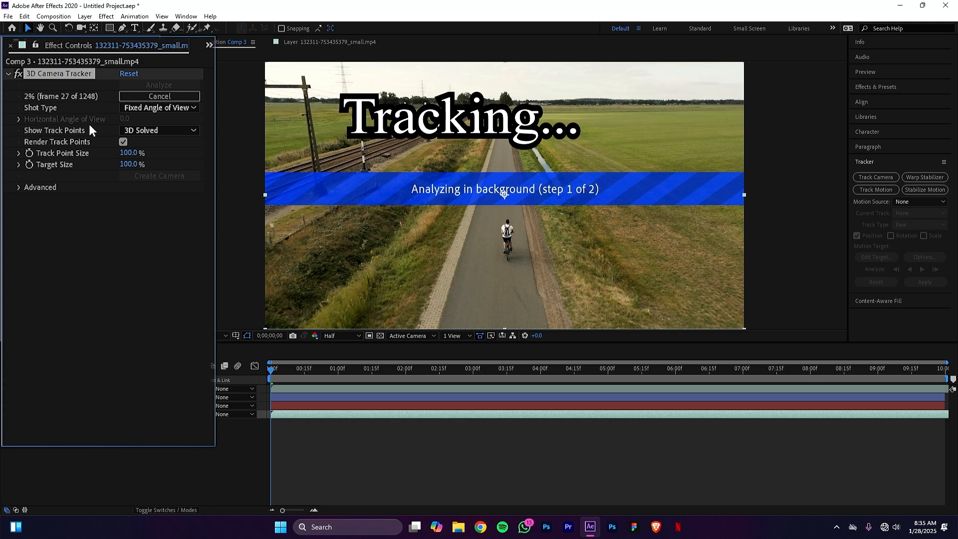
{"action": "left_click", "coordinate": [144, 96]}
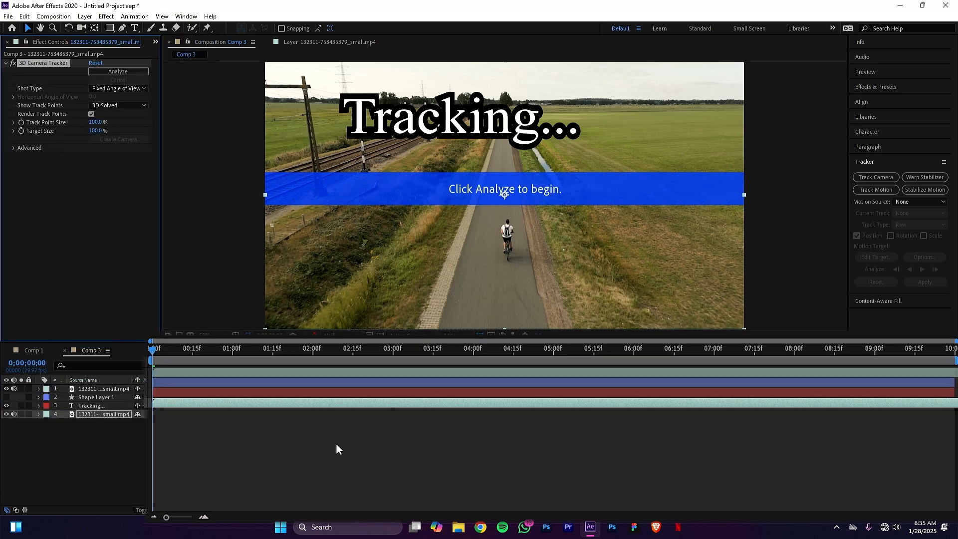
Split the bottom footage layer at 0;00;09;29 and delete the excess part beyond the composition's end.
{"action": "mouse_move", "coordinate": [168, 516]}
{"action": "left_mouse_down"}
{"action": "mouse_move", "coordinate": [209, 518]}
{"action": "mouse_move", "coordinate": [173, 517]}
{"action": "left_mouse_up"}
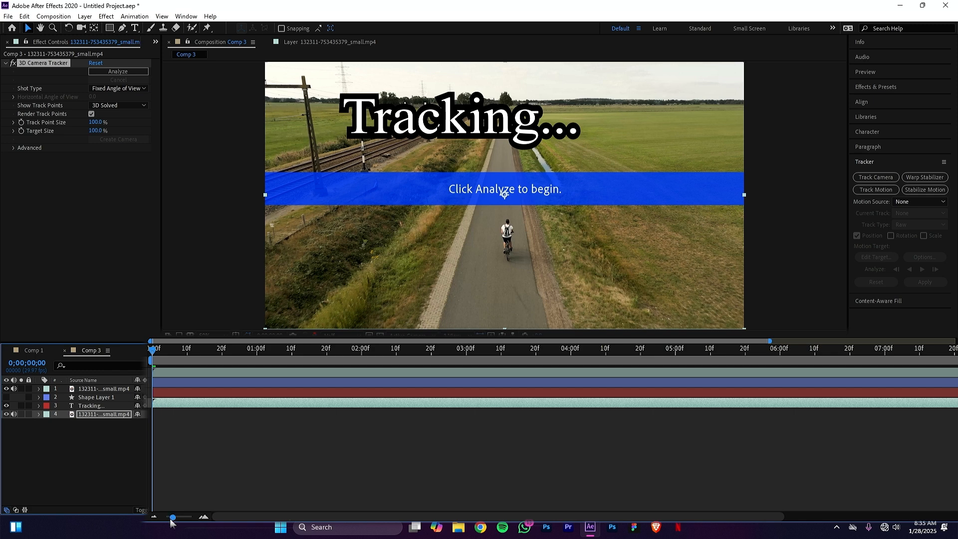
{"action": "left_click_drag", "start_coordinate": [170, 519], "coordinate": [161, 520]}
{"action": "left_click_drag", "start_coordinate": [193, 356], "coordinate": [954, 364]}
{"action": "left_click", "coordinate": [948, 406]}
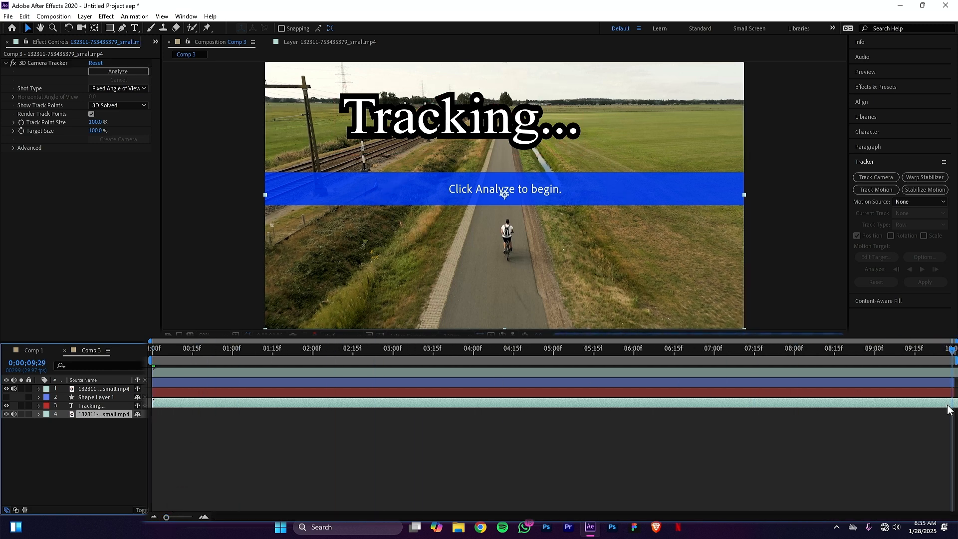
{"action": "key", "text": "ctrl+d"}
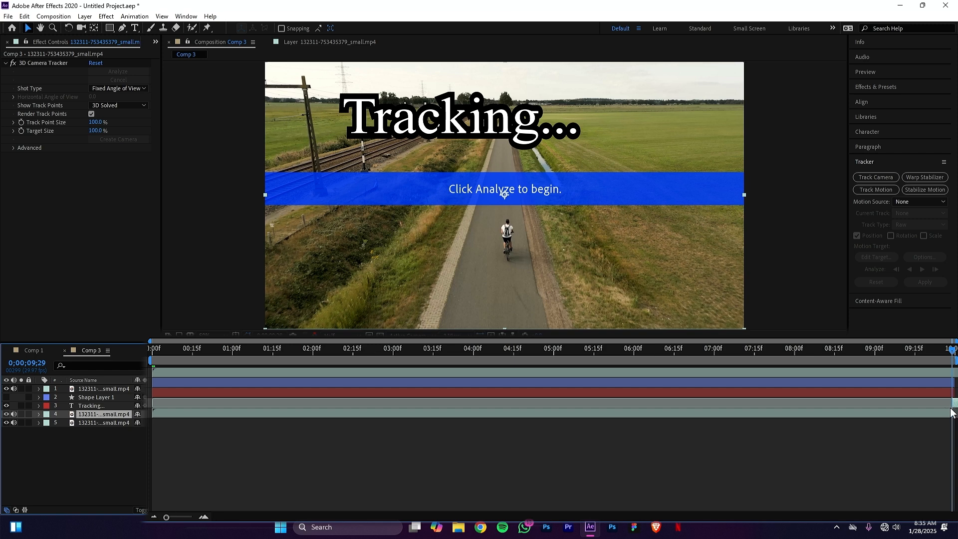
{"action": "key", "text": "Delete"}
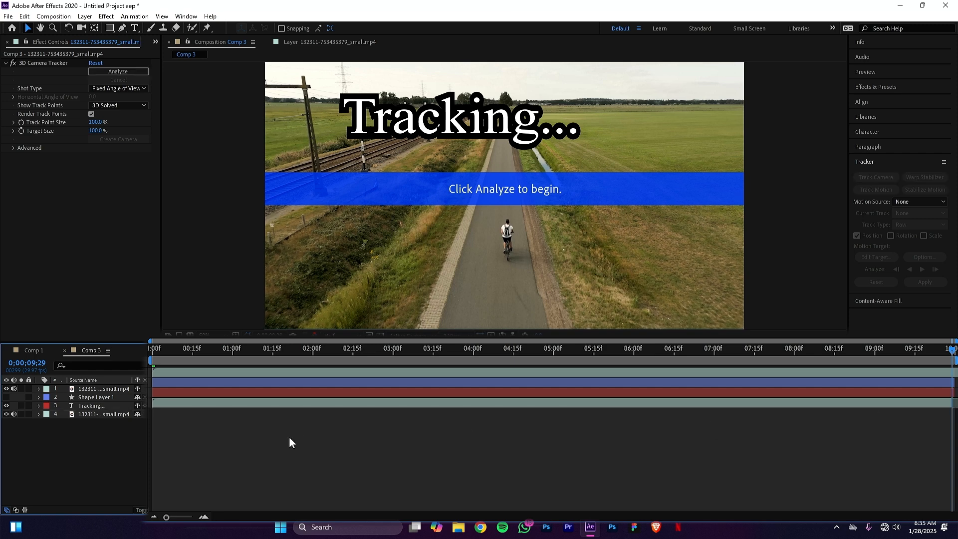
Return to the first frame and run the 3D Camera Tracker analysis on the trimmed bottom footage layer.
{"action": "left_click", "coordinate": [188, 407]}
{"action": "left_click_drag", "start_coordinate": [174, 356], "coordinate": [147, 354]}
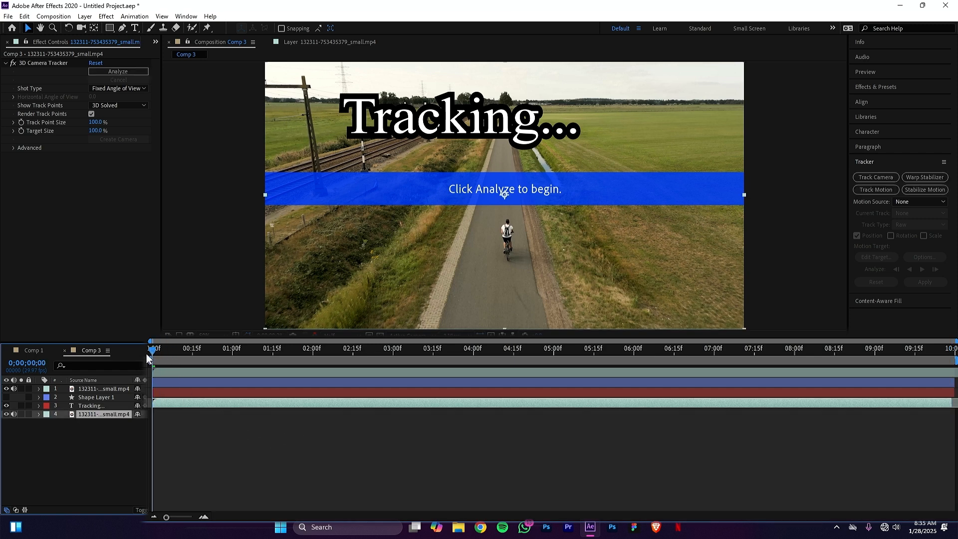
{"action": "left_click", "coordinate": [112, 71]}
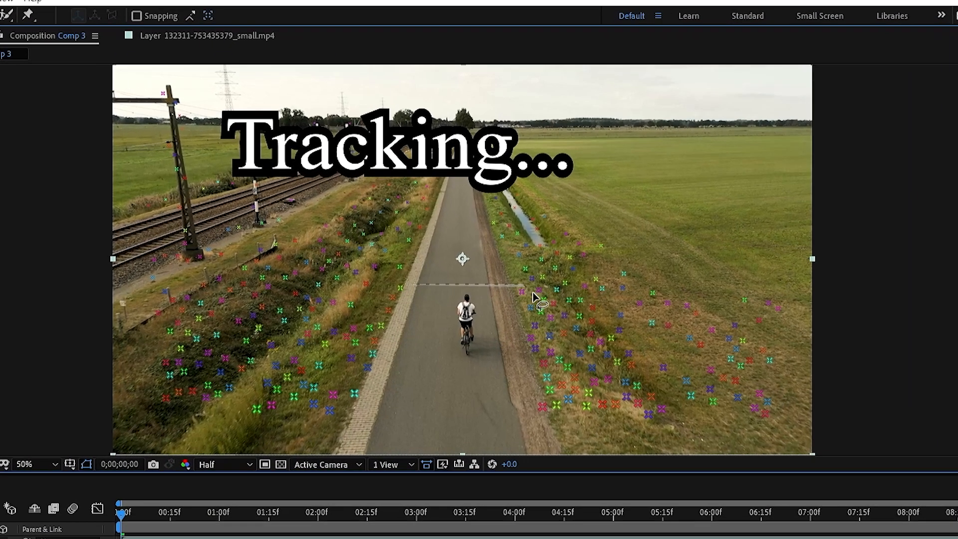
Select the track points along both edges of the road and create a text layer and camera from them.
{"action": "left_click_drag", "start_coordinate": [469, 213], "coordinate": [554, 269]}
{"action": "mouse_move", "coordinate": [536, 366]}
{"action": "left_mouse_down"}
{"action": "mouse_move", "coordinate": [449, 401]}
{"action": "mouse_move", "coordinate": [355, 387]}
{"action": "mouse_move", "coordinate": [341, 339]}
{"action": "mouse_move", "coordinate": [422, 227]}
{"action": "mouse_move", "coordinate": [437, 189]}
{"action": "mouse_move", "coordinate": [521, 235]}
{"action": "mouse_move", "coordinate": [542, 312]}
{"action": "mouse_move", "coordinate": [534, 292]}
{"action": "mouse_move", "coordinate": [515, 310]}
{"action": "left_mouse_up"}
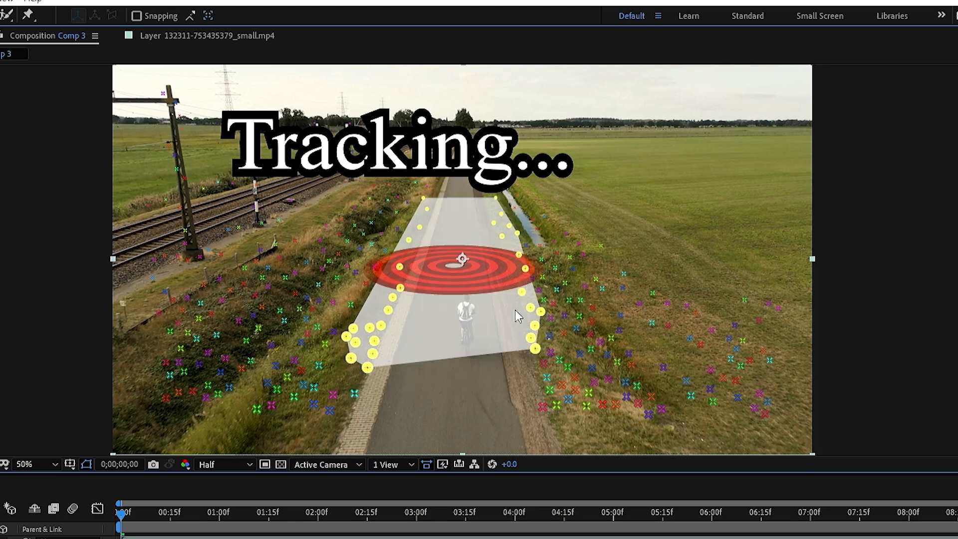
{"action": "right_click", "coordinate": [474, 282]}
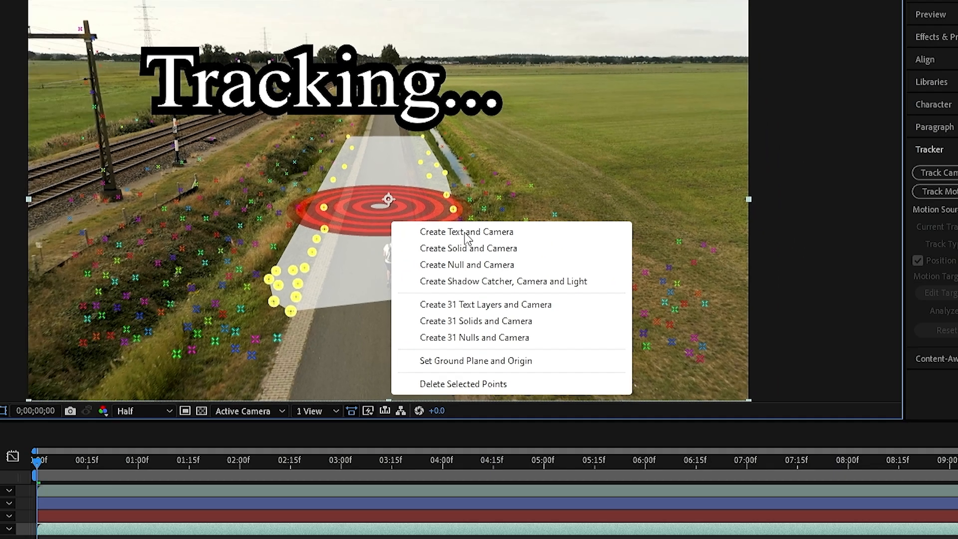
{"action": "left_click", "coordinate": [346, 254]}
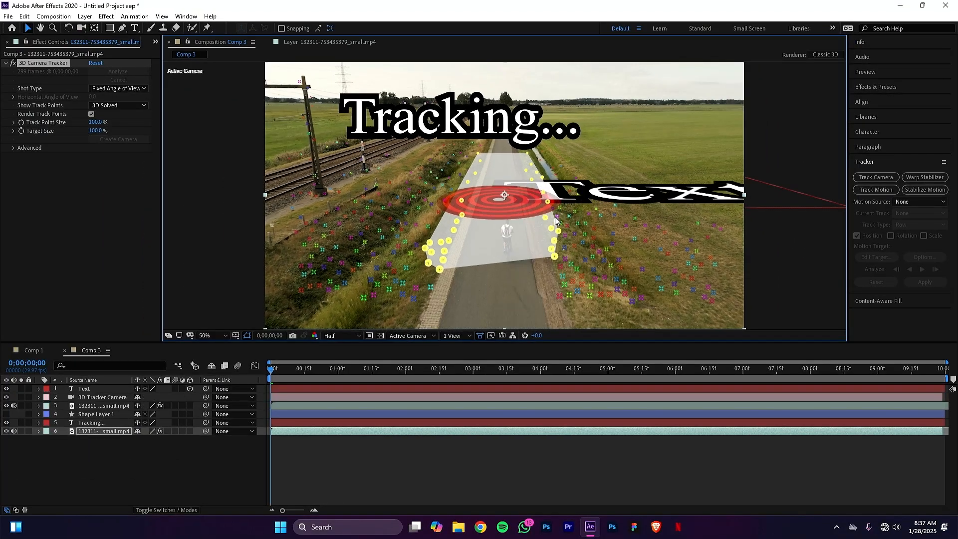
Change the wording of the new 3D text layer to "Tracking..".
{"action": "left_click", "coordinate": [603, 195]}
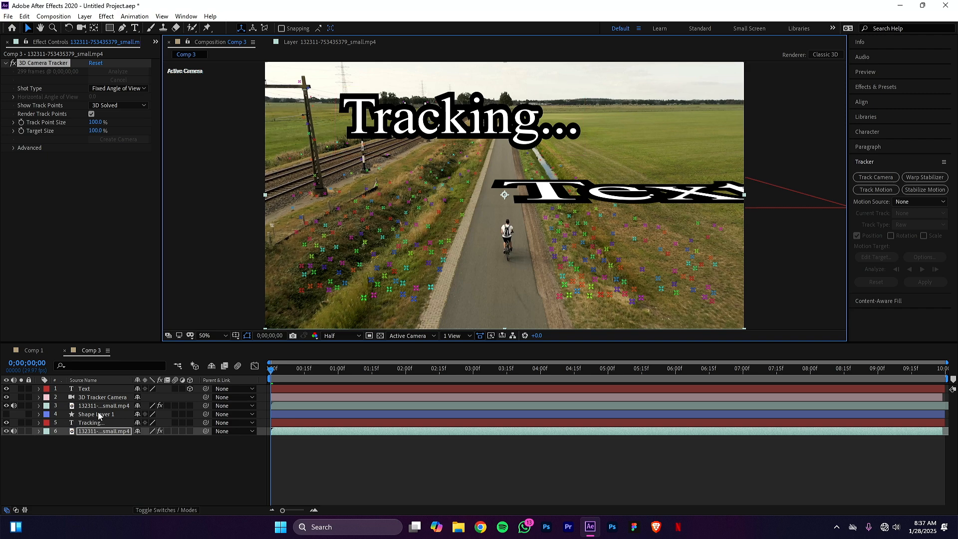
{"action": "left_click", "coordinate": [100, 389]}
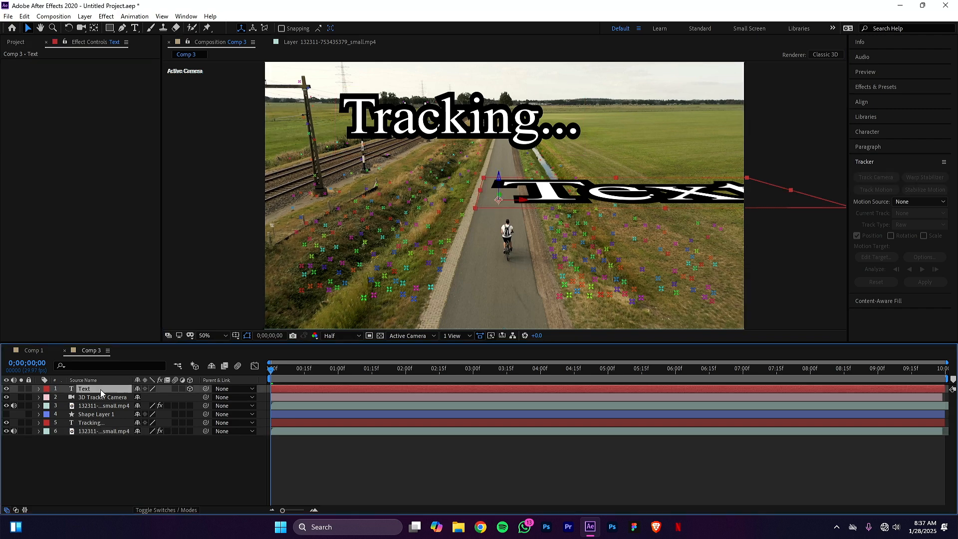
{"action": "double_click", "coordinate": [568, 197]}
{"action": "type", "text": "Tracking.."}
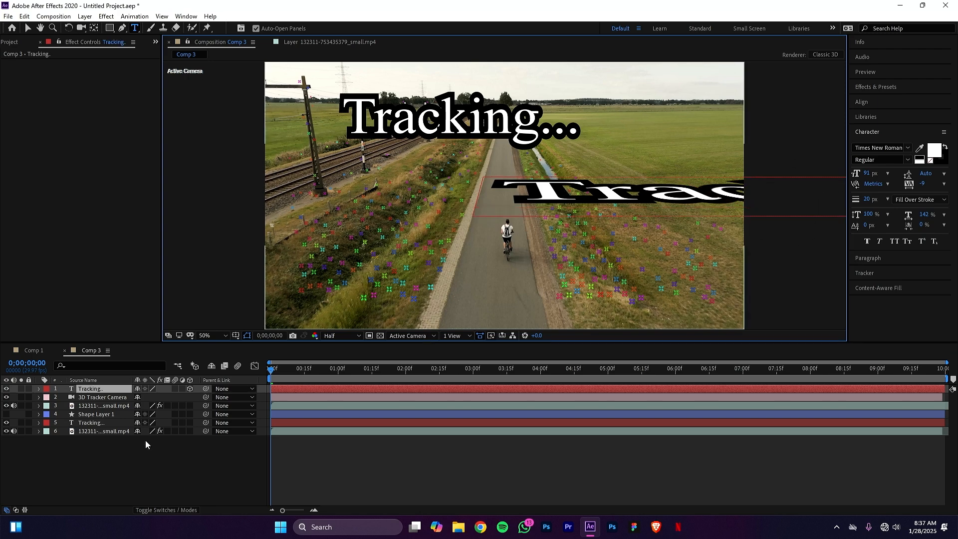
Expand the transform properties of the 3D Tracking.. text layer.
{"action": "left_click", "coordinate": [100, 389]}
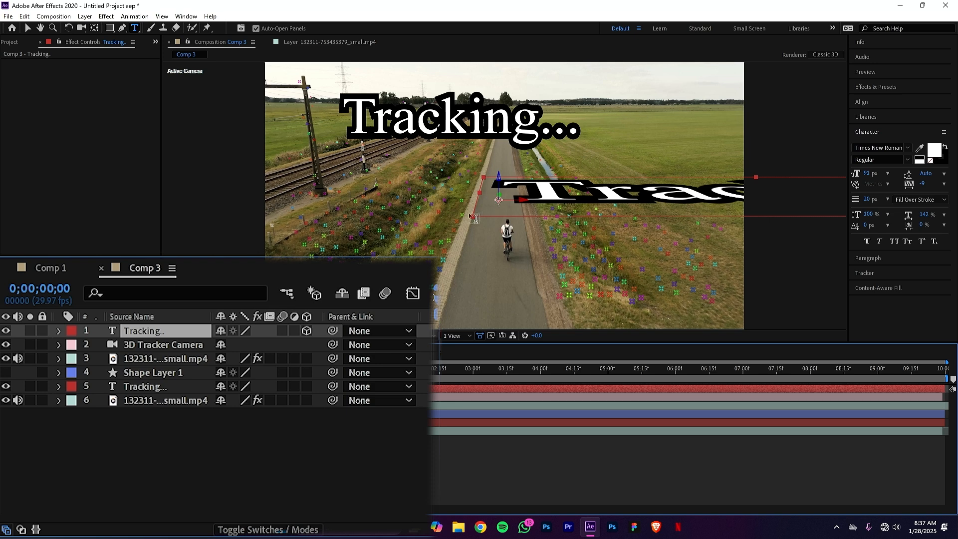
{"action": "left_click", "coordinate": [57, 331]}
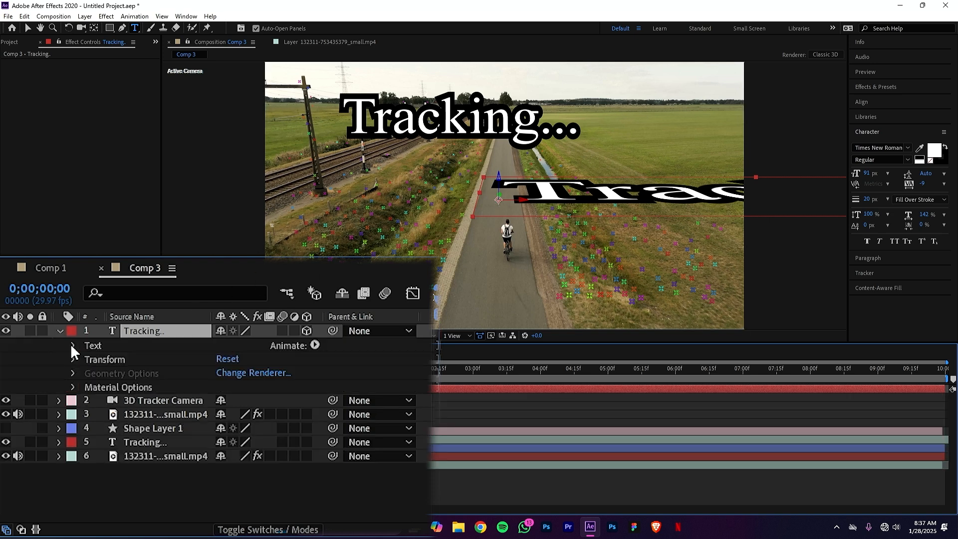
{"action": "left_click", "coordinate": [73, 360]}
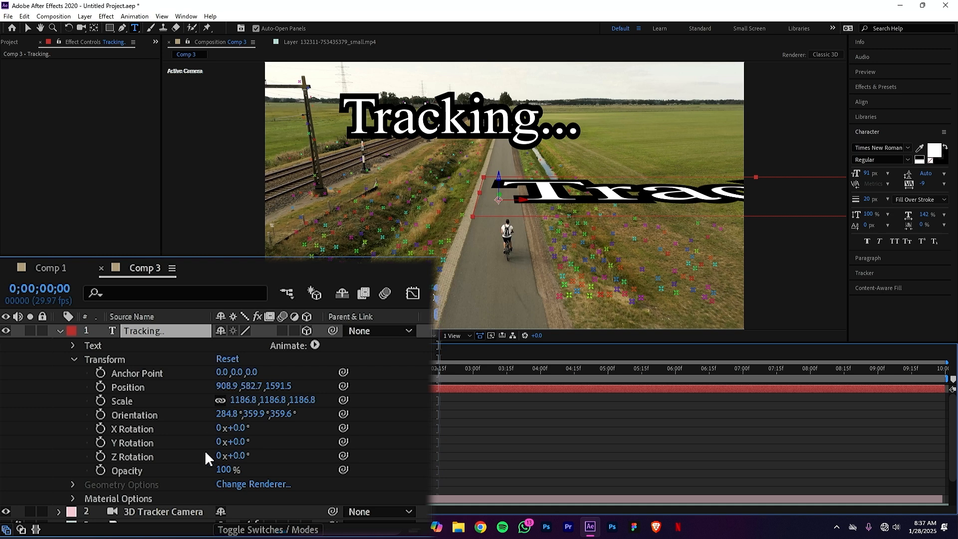
Try rotating the 3D Tracking.. text about its X axis.
{"action": "left_click_drag", "start_coordinate": [224, 423], "coordinate": [267, 429]}
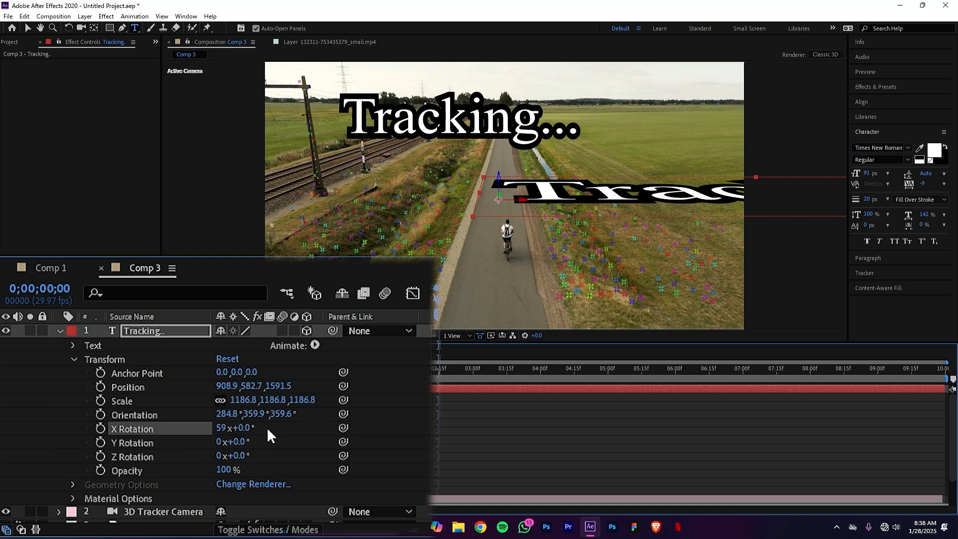
{"action": "left_click", "coordinate": [221, 428]}
{"action": "type", "text": "0"}
{"action": "key", "text": "Return"}
{"action": "left_click_drag", "start_coordinate": [247, 433], "coordinate": [254, 443]}
{"action": "key", "text": "ctrl+z"}
{"action": "key", "text": "ctrl+z"}
Set the 3D text's Z Rotation to -90° and move the text so it lies lengthwise on the road at the cyclist.
{"action": "left_click_drag", "start_coordinate": [237, 456], "coordinate": [176, 470]}
{"action": "key", "text": "v"}
{"action": "left_click_drag", "start_coordinate": [475, 200], "coordinate": [523, 253]}
{"action": "left_click", "coordinate": [39, 389]}
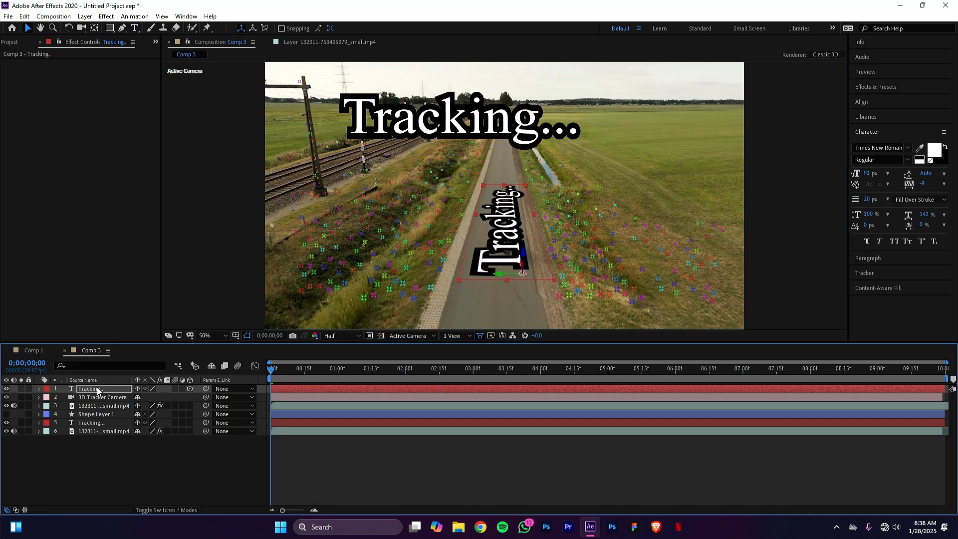
Move the 3D Tracking.. text layer below Shape Layer 1 and delete the original flat Tracking... text layer.
{"action": "left_click_drag", "start_coordinate": [98, 391], "coordinate": [105, 423]}
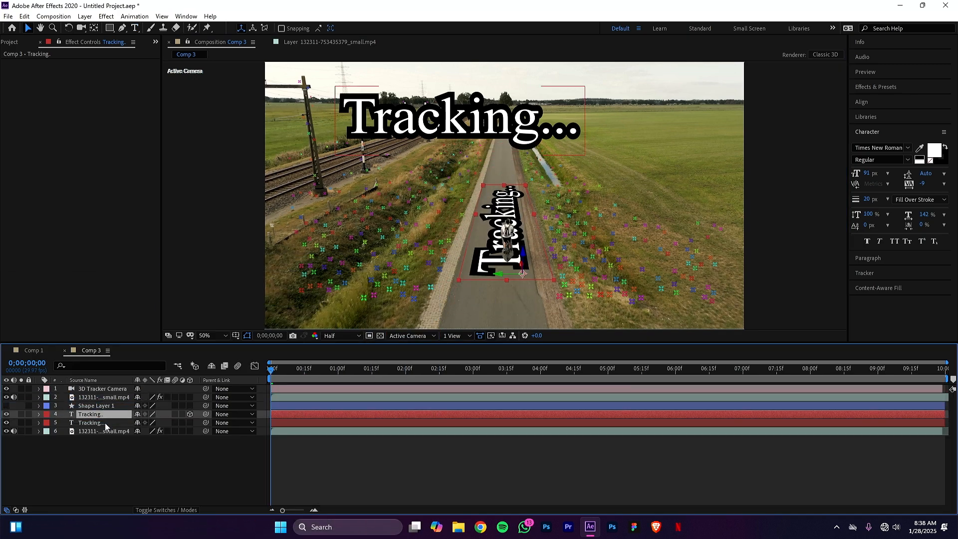
{"action": "left_click", "coordinate": [103, 425]}
{"action": "key", "text": "Delete"}
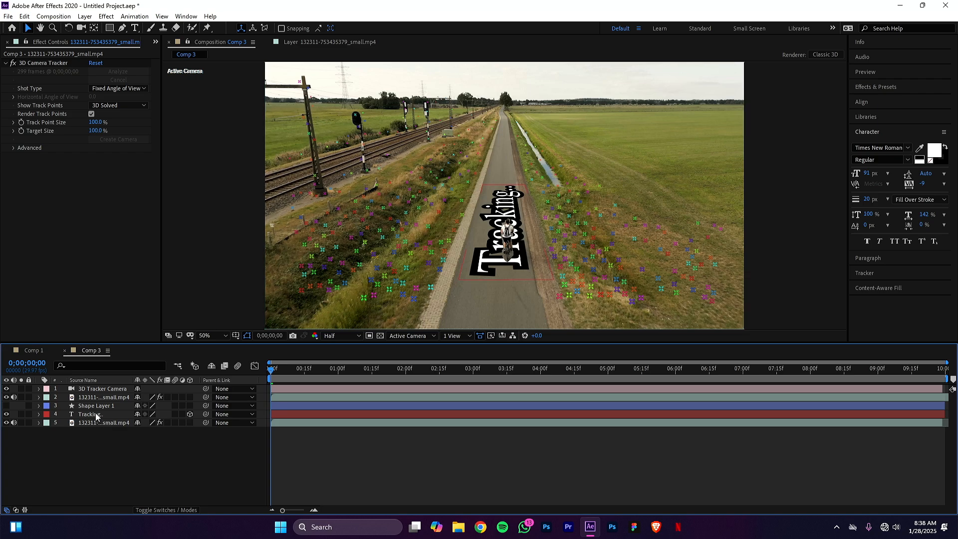
Preview the 3D text on the road and return to the first frame.
{"action": "key", "text": "space"}
{"action": "key", "text": "space"}
{"action": "left_click_drag", "start_coordinate": [290, 372], "coordinate": [271, 371]}
Move the 3D Tracking.. text farther up the road ahead of the cyclist, to about 1229.6, 1421.5, 5532.9.
{"action": "left_click", "coordinate": [507, 240]}
{"action": "left_click", "coordinate": [96, 405]}
{"action": "left_click", "coordinate": [39, 414]}
{"action": "left_click_drag", "start_coordinate": [518, 247], "coordinate": [514, 220]}
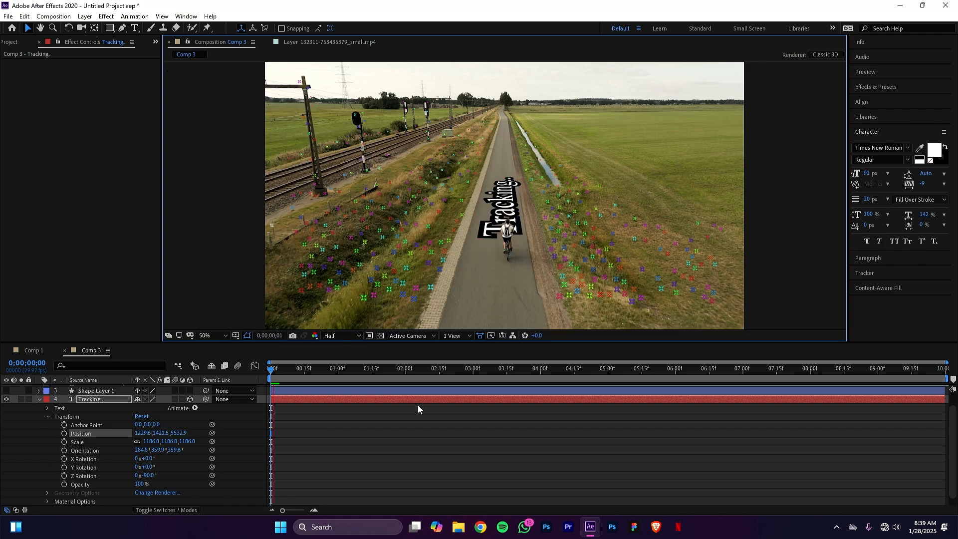
Preview the repositioned 3D text on the road.
{"action": "key", "text": "space"}
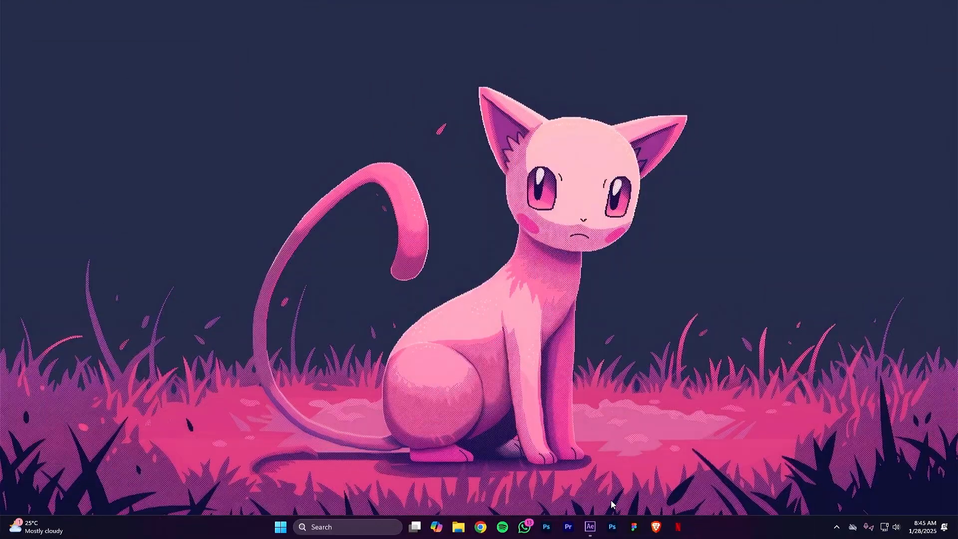
Locate stock-footage-man-talking-to-camera.webm on the Desktop in File Explorer, and open CloudConvert's converter in Chrome through a search for "webm to mp4".
{"action": "left_click", "coordinate": [458, 527]}
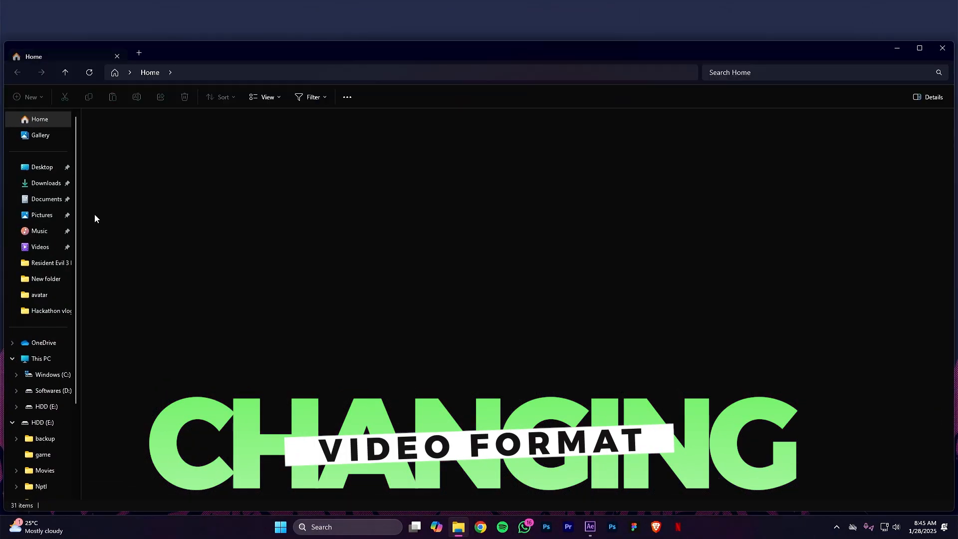
{"action": "left_click", "coordinate": [385, 255]}
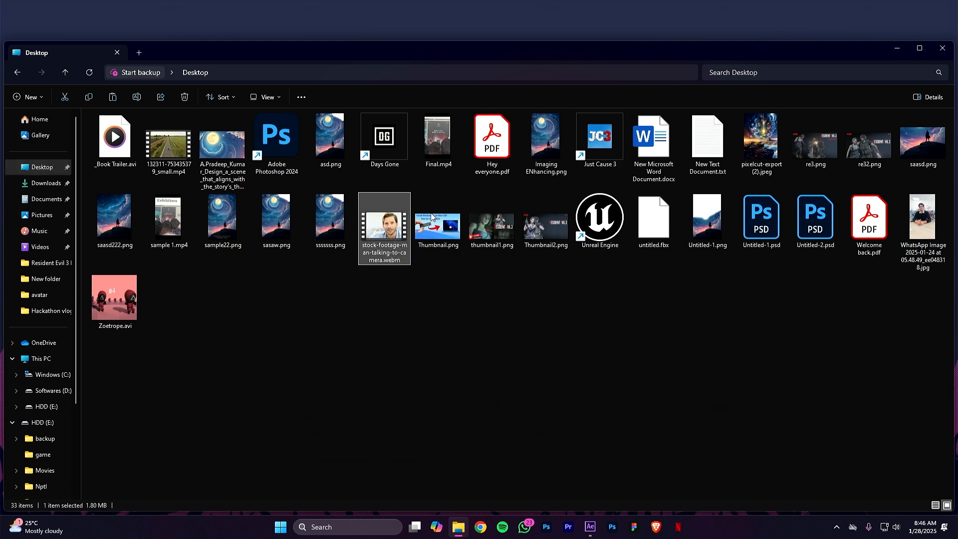
{"action": "left_click", "coordinate": [482, 528]}
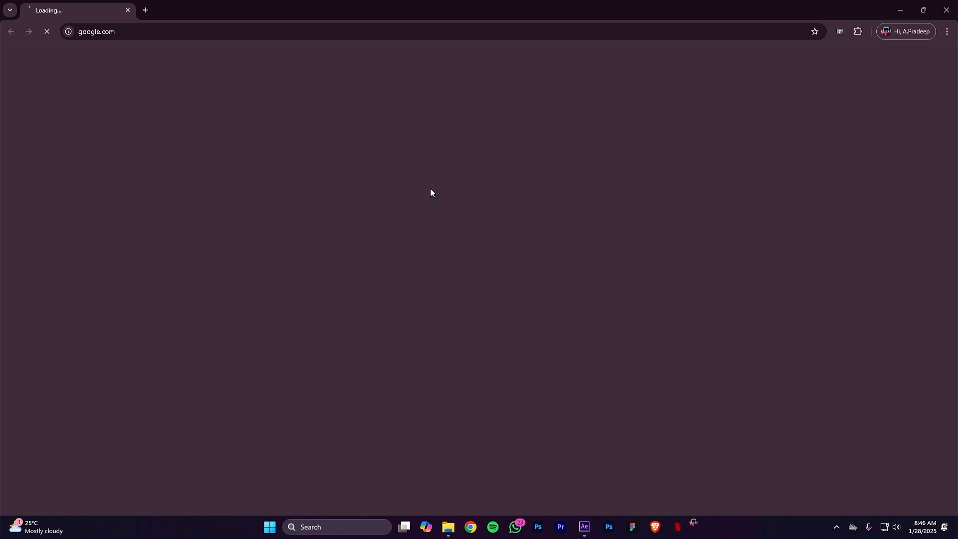
{"action": "left_click", "coordinate": [261, 35]}
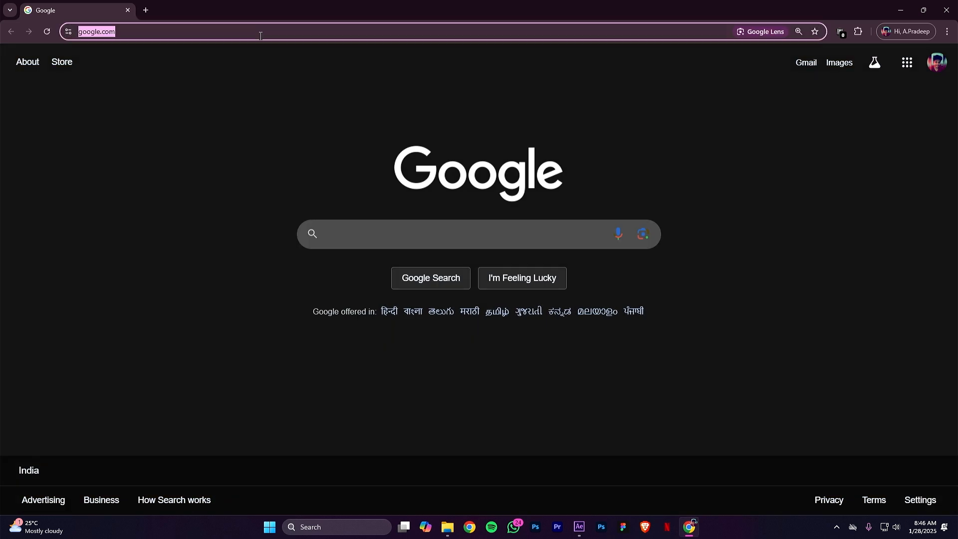
{"action": "type", "text": "webm to"}
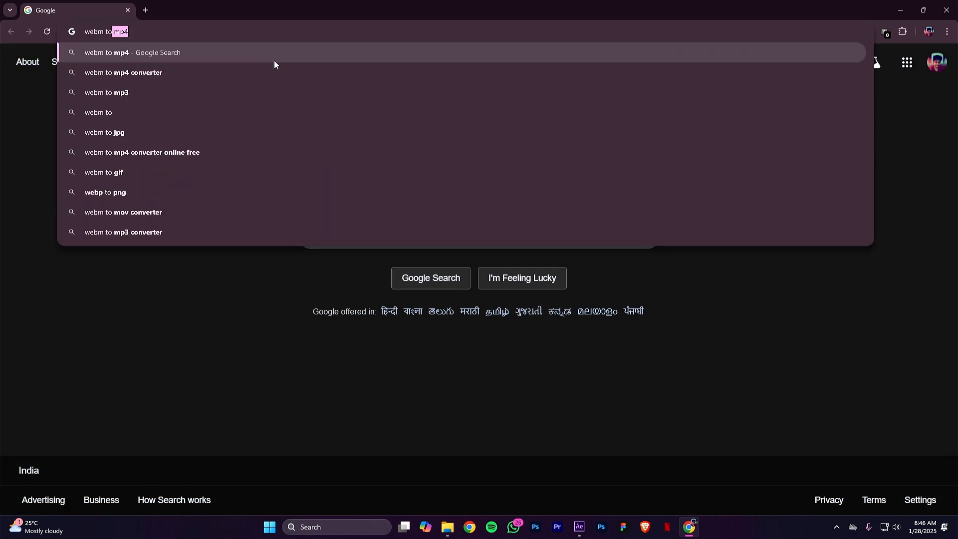
{"action": "left_click", "coordinate": [274, 61]}
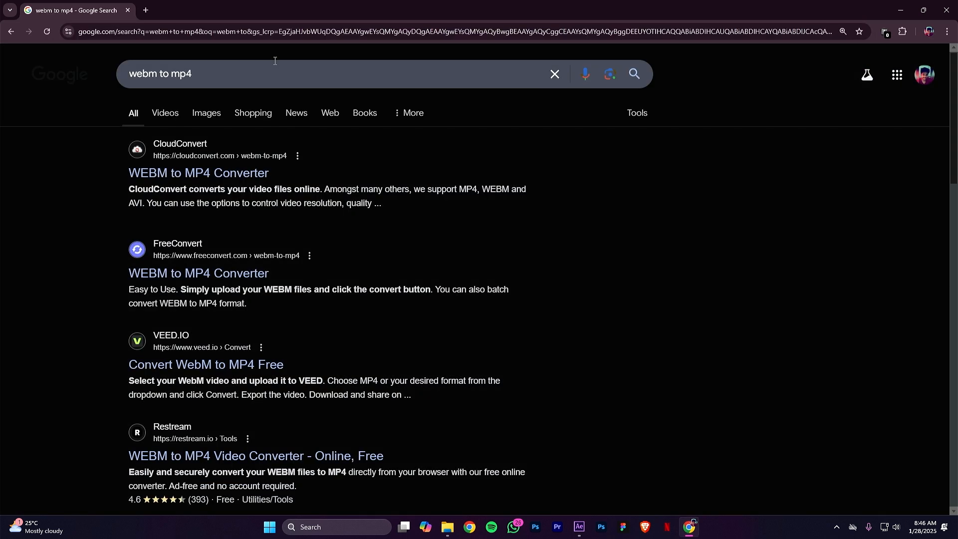
{"action": "left_click", "coordinate": [206, 178]}
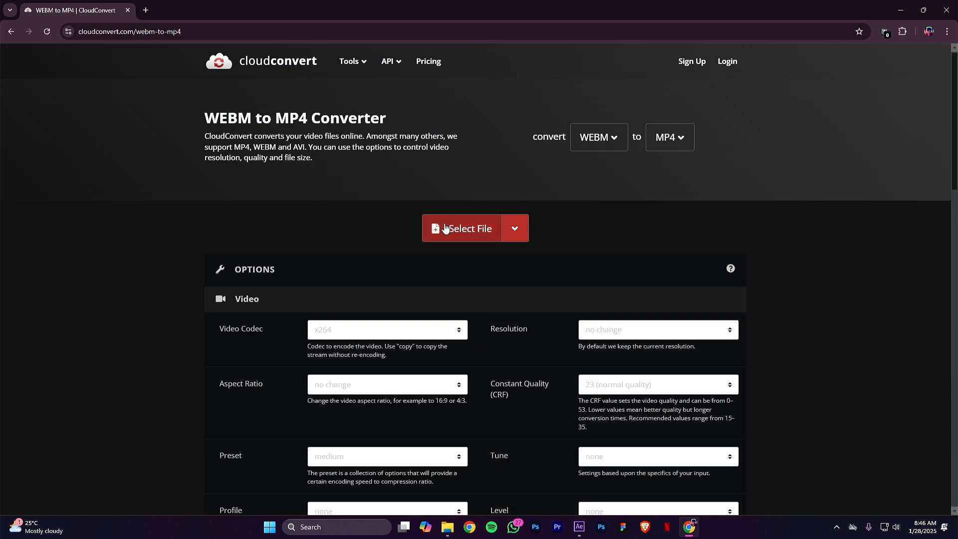
Load stock-footage-man-talking-to-camera.webm from the Desktop into the converter and convert it to MP4.
{"action": "left_click", "coordinate": [439, 228]}
{"action": "scroll", "coordinate": [299, 160], "scroll_direction": "down", "scroll_amount": 10}
{"action": "double_click", "coordinate": [117, 108]}
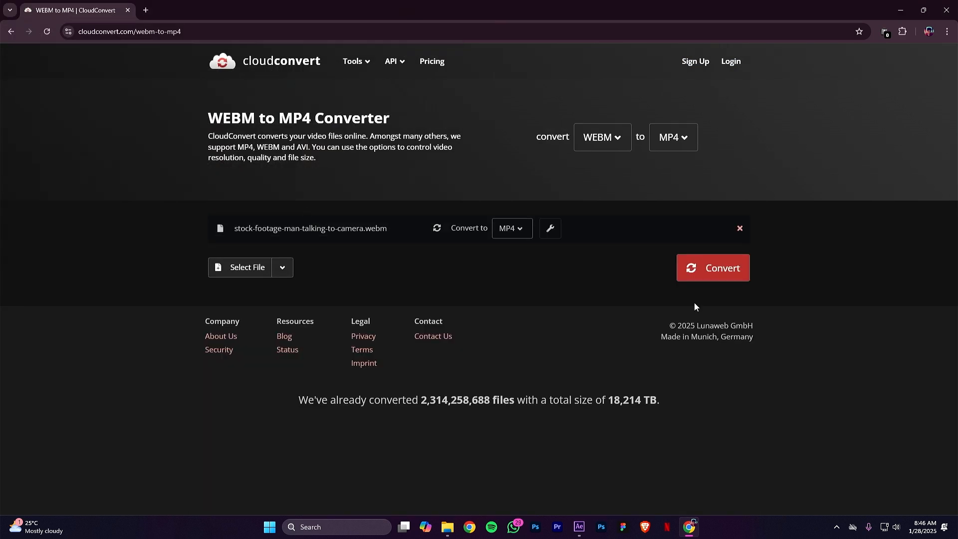
{"action": "left_click", "coordinate": [706, 270]}
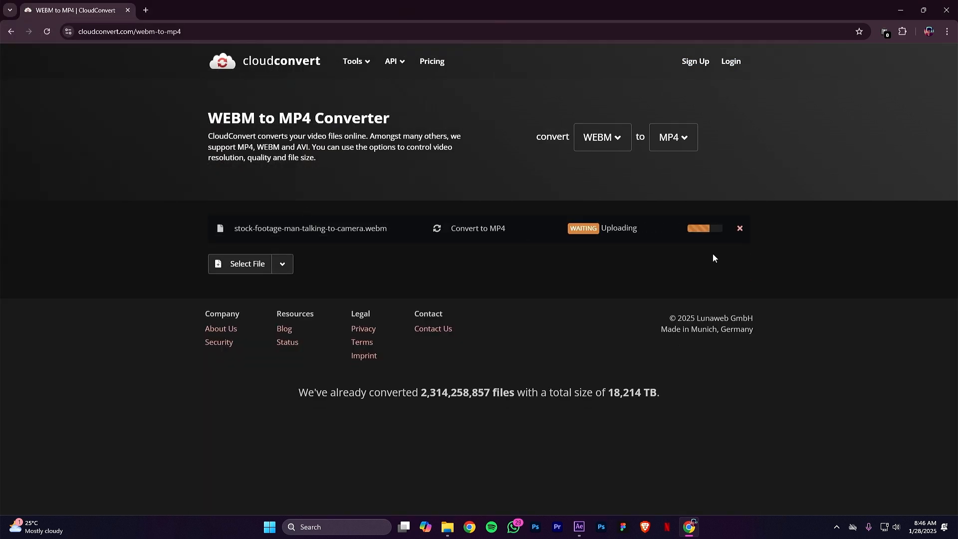
Download stock-footage-man-talking-to-camera.mp4 and import it into the After Effects project.
{"action": "left_click", "coordinate": [664, 228]}
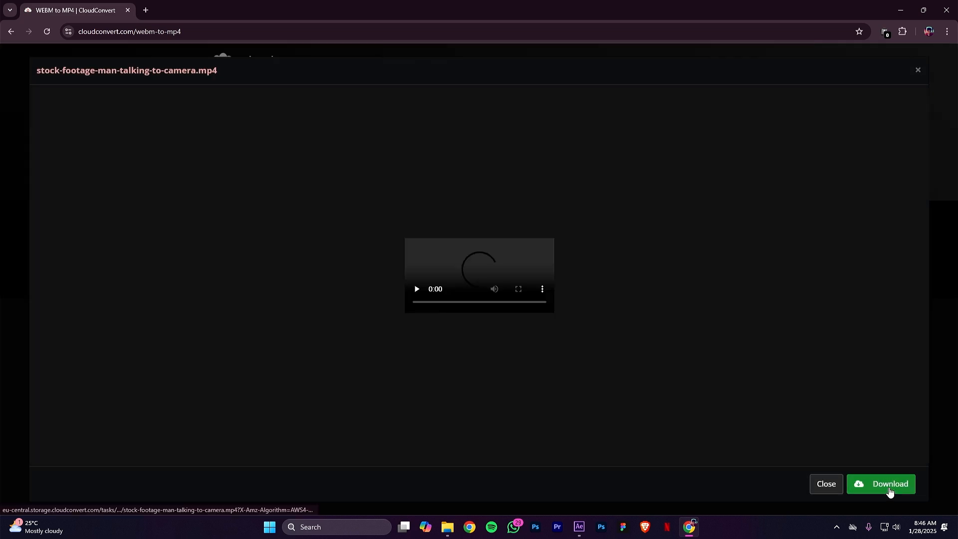
{"action": "left_click", "coordinate": [890, 487]}
{"action": "left_click_drag", "start_coordinate": [812, 65], "coordinate": [69, 259]}
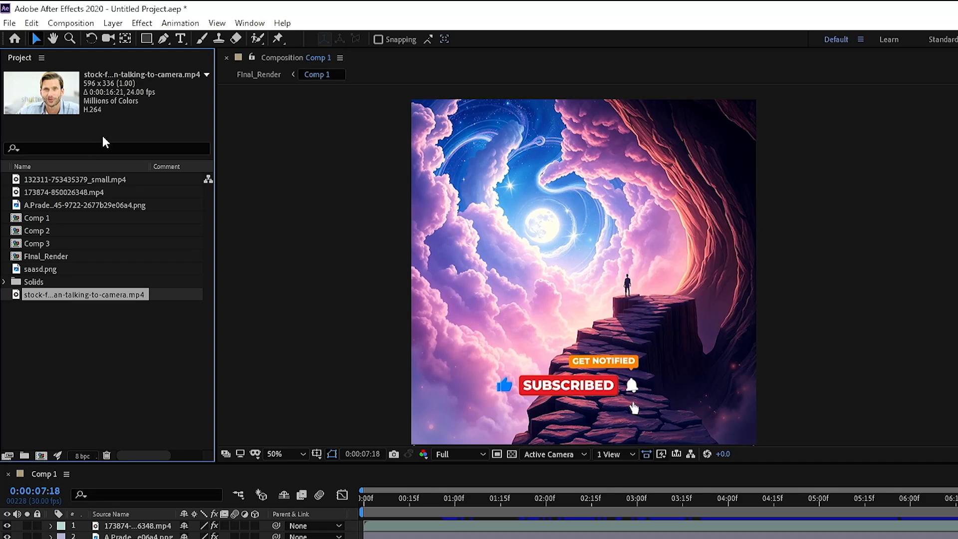
Create a new composition 593 px wide and 336 px high at 24 frames per second.
{"action": "left_click", "coordinate": [95, 25]}
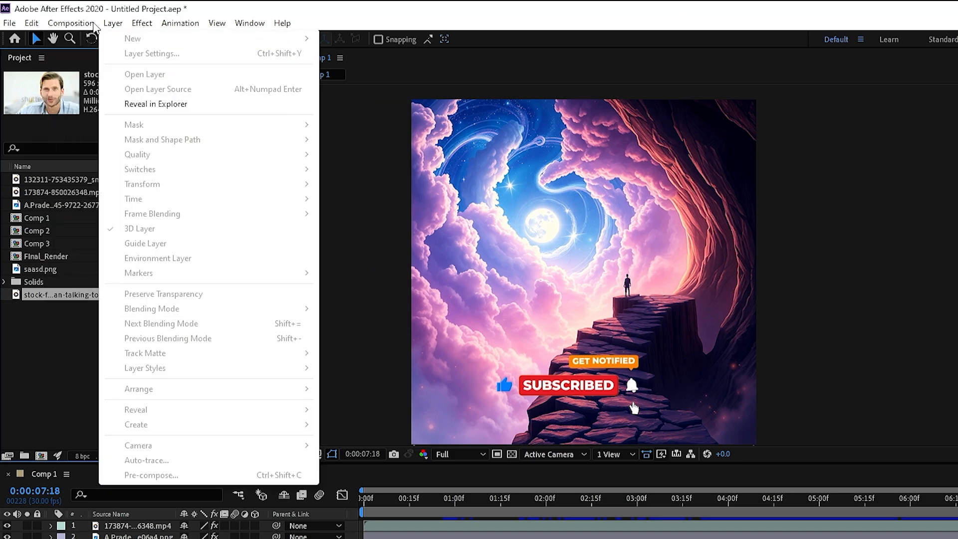
{"action": "left_click", "coordinate": [78, 38]}
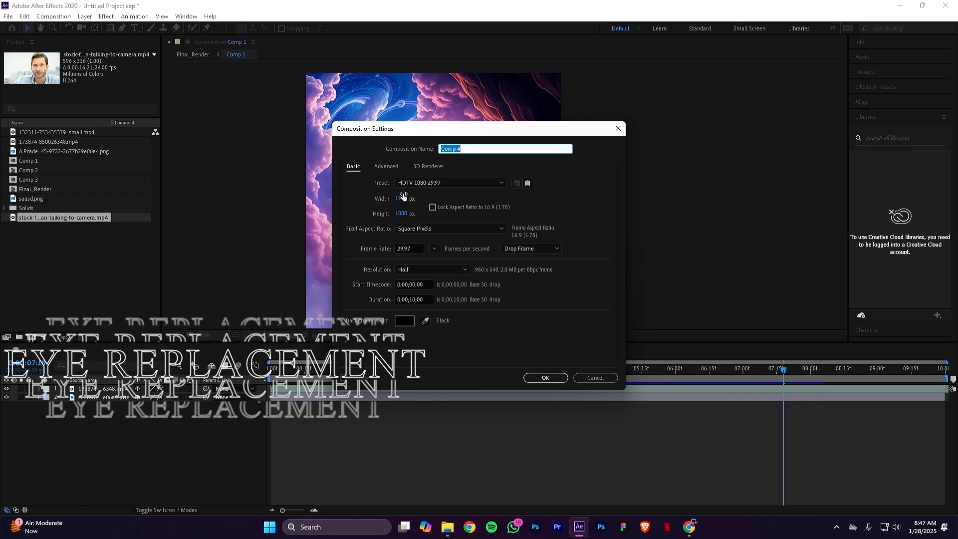
{"action": "left_click", "coordinate": [540, 269]}
{"action": "type", "text": "5"}
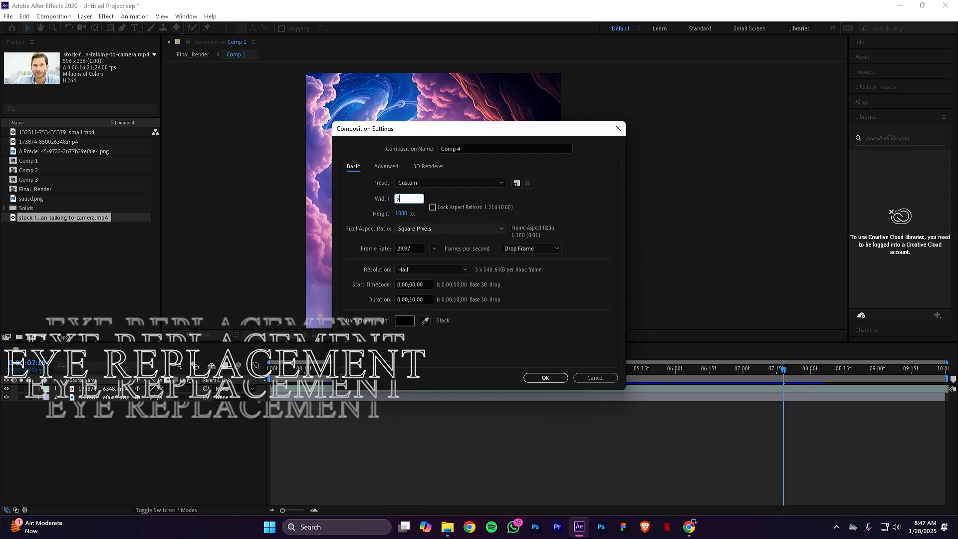
{"action": "type", "text": "93"}
{"action": "key", "text": "Tab"}
{"action": "type", "text": "336"}
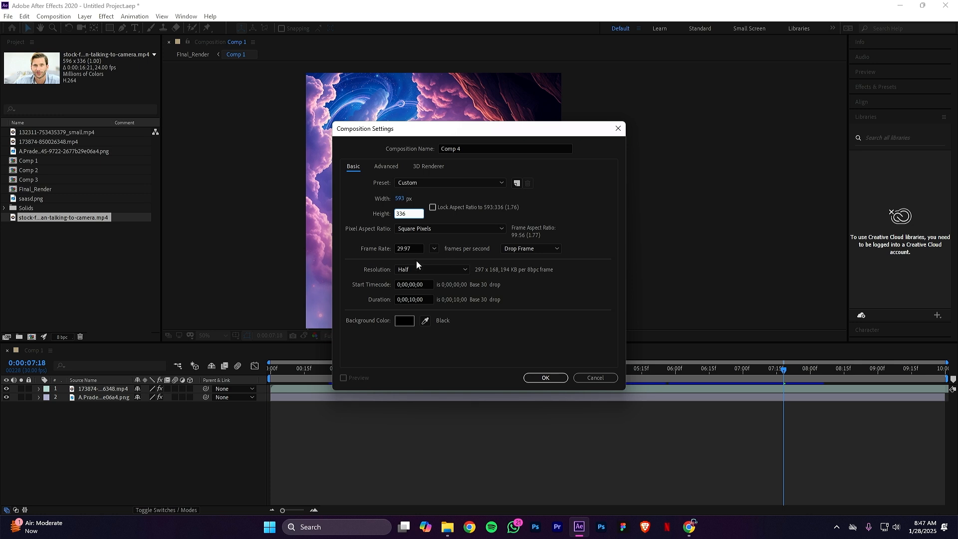
{"action": "key", "text": "Tab"}
{"action": "left_click", "coordinate": [434, 248]}
{"action": "left_click", "coordinate": [442, 307]}
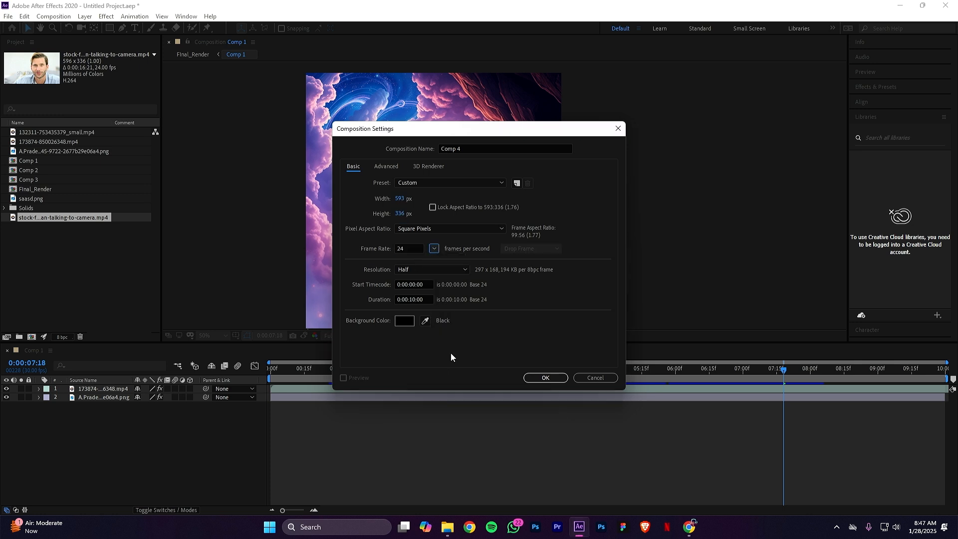
{"action": "left_click", "coordinate": [535, 378]}
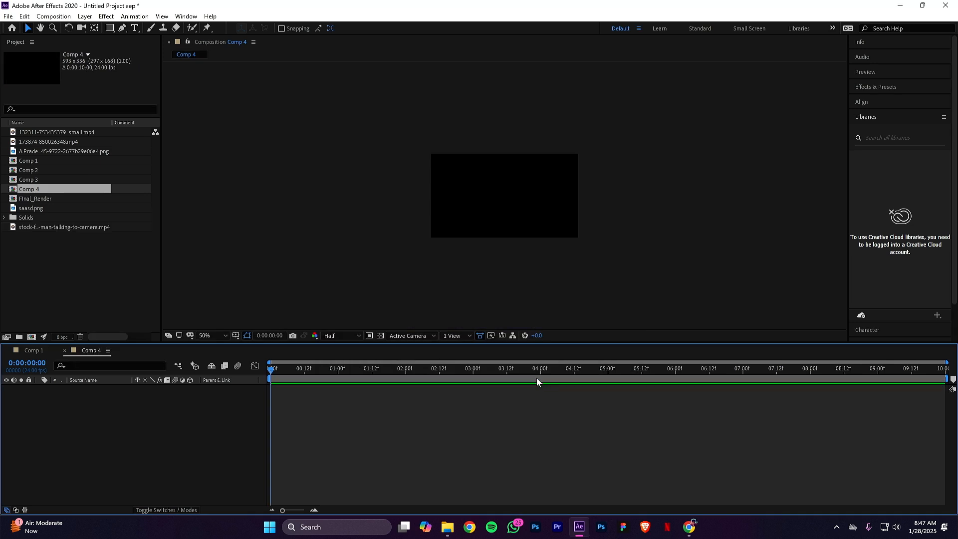
Place stock-footage-man-talking-to-camera.mp4 in the Comp 4 timeline and close the Comp 1 timeline.
{"action": "left_click", "coordinate": [49, 132]}
{"action": "left_click", "coordinate": [55, 142]}
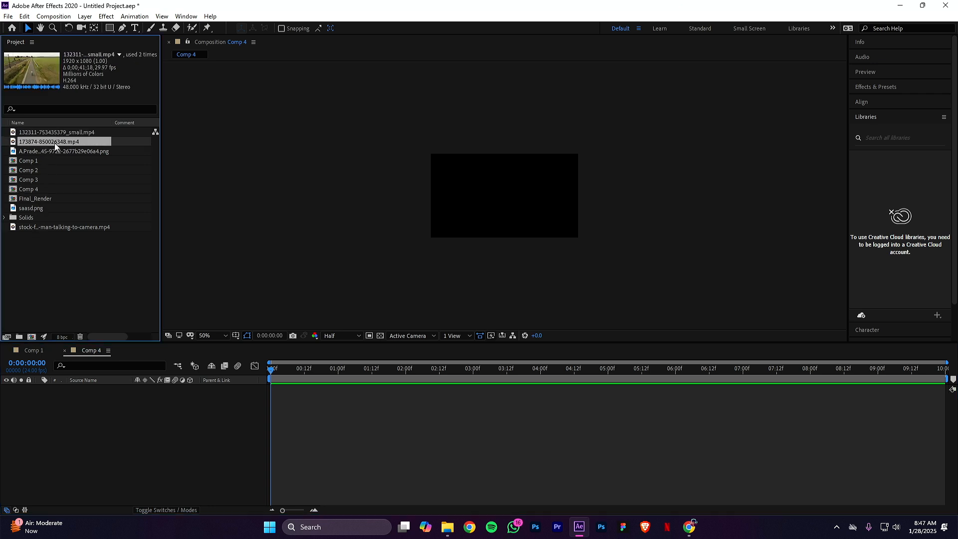
{"action": "left_click", "coordinate": [60, 218]}
{"action": "left_click", "coordinate": [61, 228]}
{"action": "left_click_drag", "start_coordinate": [51, 232], "coordinate": [94, 417]}
{"action": "left_click", "coordinate": [8, 352]}
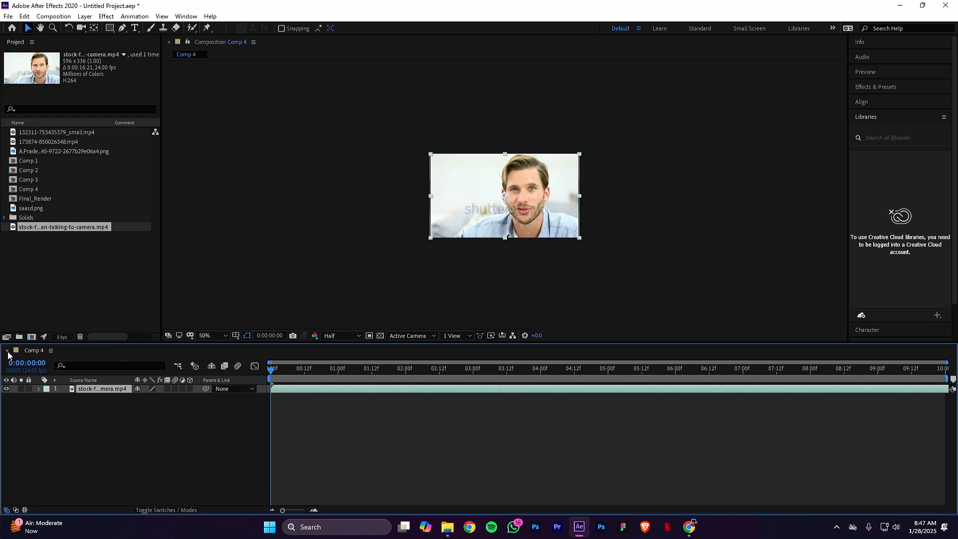
{"action": "left_click", "coordinate": [141, 455]}
Preview the footage at 100% magnification and set the preview resolution to Full.
{"action": "scroll", "coordinate": [440, 233], "scroll_direction": "up", "scroll_amount": 2}
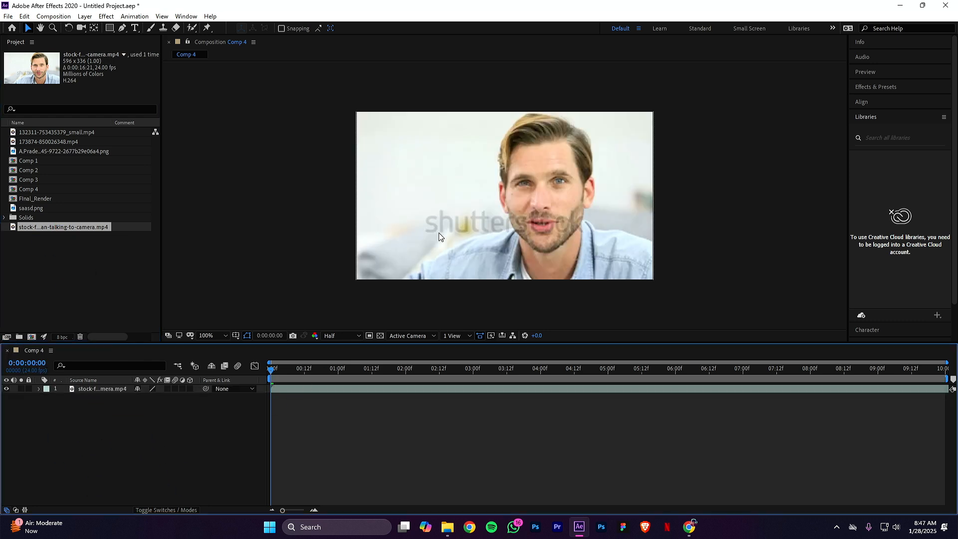
{"action": "scroll", "coordinate": [439, 234], "scroll_direction": "down", "scroll_amount": 1}
{"action": "key", "text": "space"}
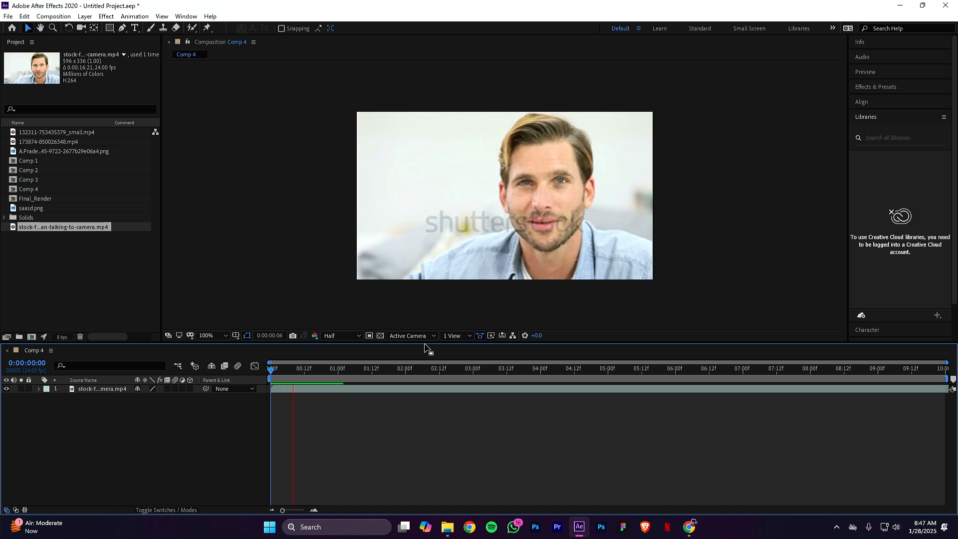
{"action": "left_click", "coordinate": [343, 336]}
{"action": "left_click", "coordinate": [336, 359]}
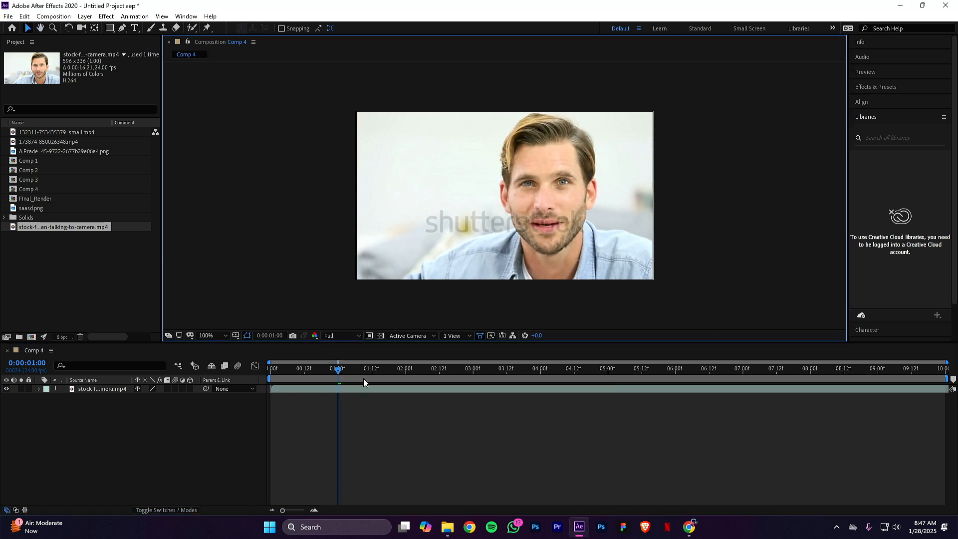
Split the footage layer at 0:00:05:06 and delete the part after the cut.
{"action": "left_click", "coordinate": [276, 369]}
{"action": "left_click_drag", "start_coordinate": [296, 367], "coordinate": [625, 383]}
{"action": "key", "text": "ctrl+shift+d"}
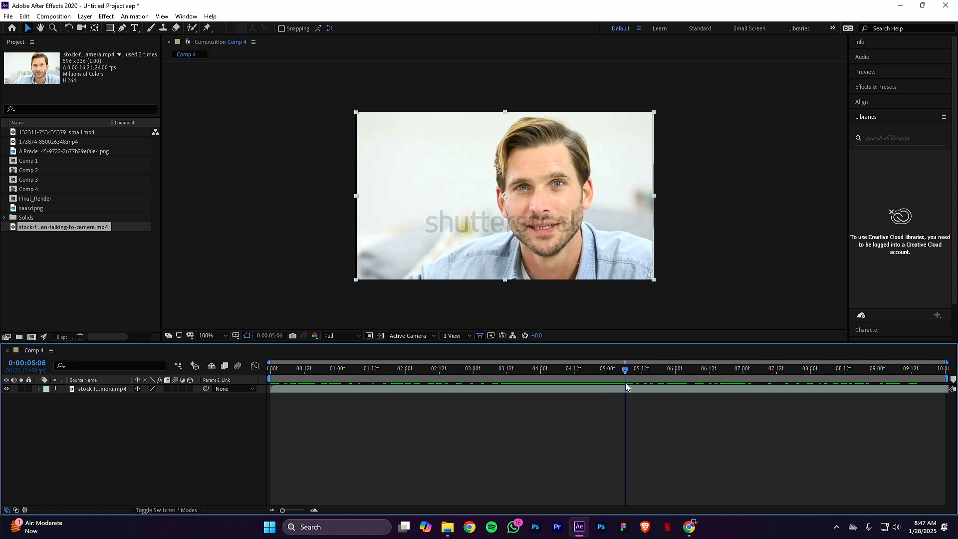
{"action": "key", "text": "Delete"}
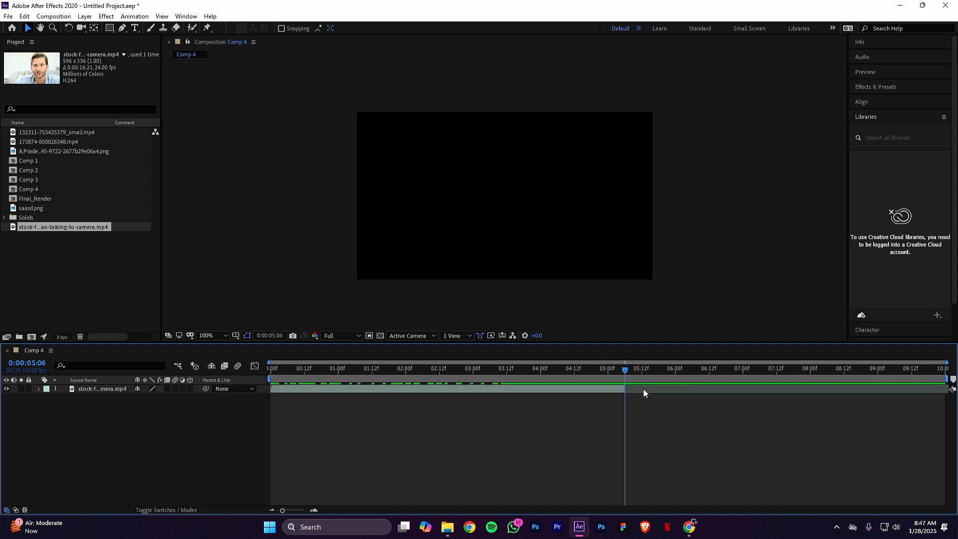
Shorten the work area to the end of the trimmed clip and preview it.
{"action": "left_click", "coordinate": [618, 370]}
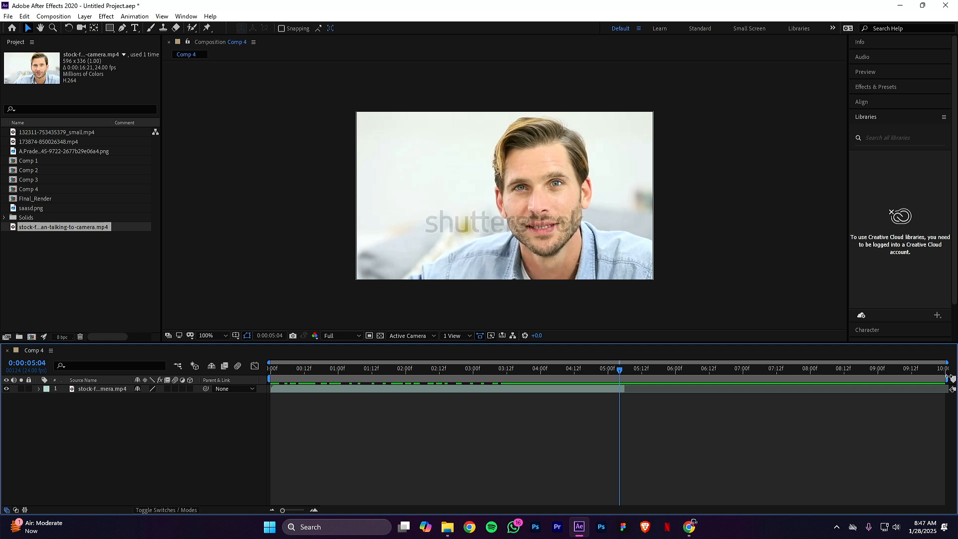
{"action": "left_click_drag", "start_coordinate": [947, 377], "coordinate": [628, 397]}
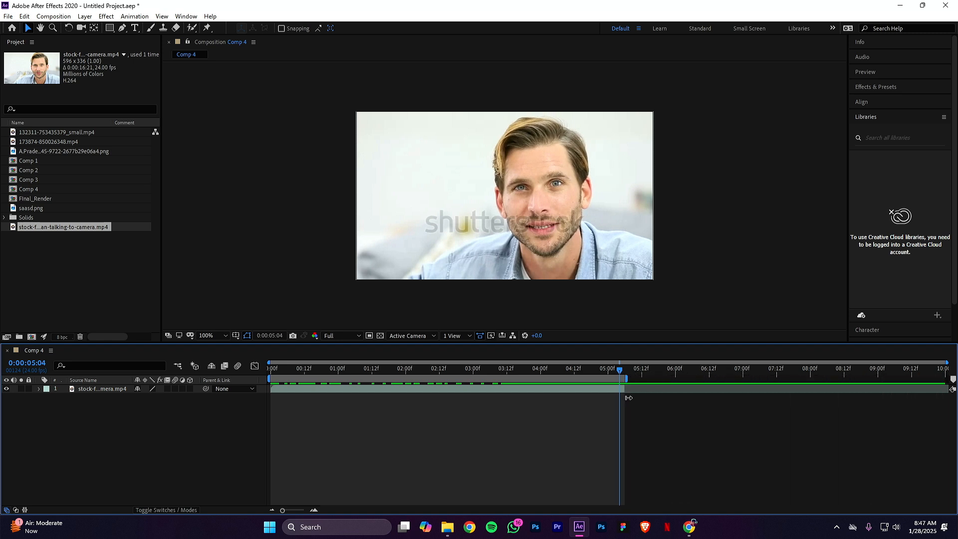
{"action": "key", "text": "space"}
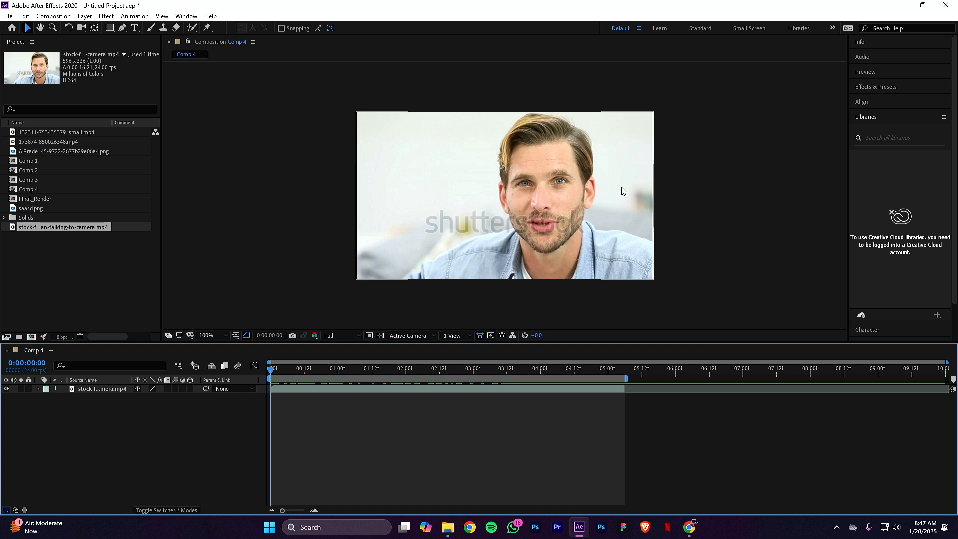
Add two null objects above the footage layer in Comp 4.
{"action": "left_click", "coordinate": [112, 389]}
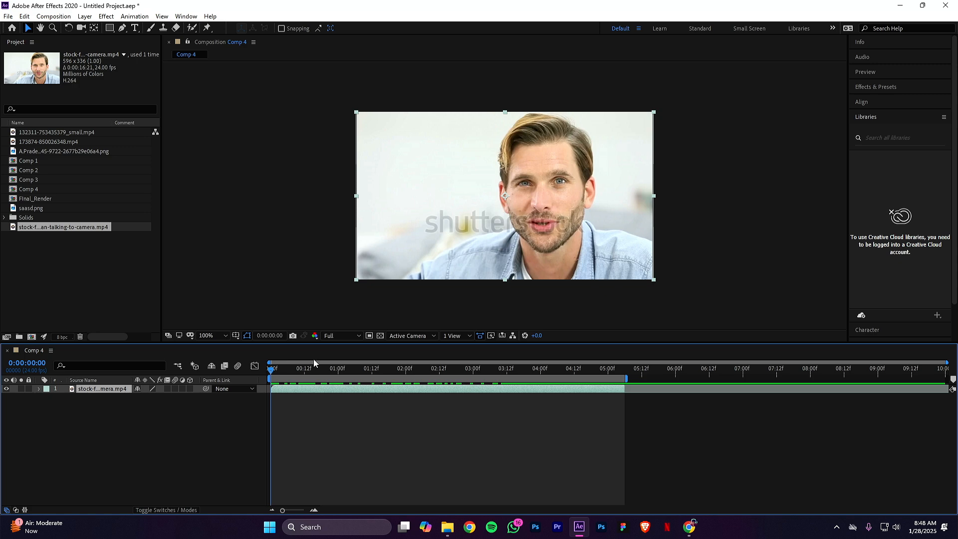
{"action": "right_click", "coordinate": [172, 428]}
{"action": "mouse_move", "coordinate": [285, 323]}
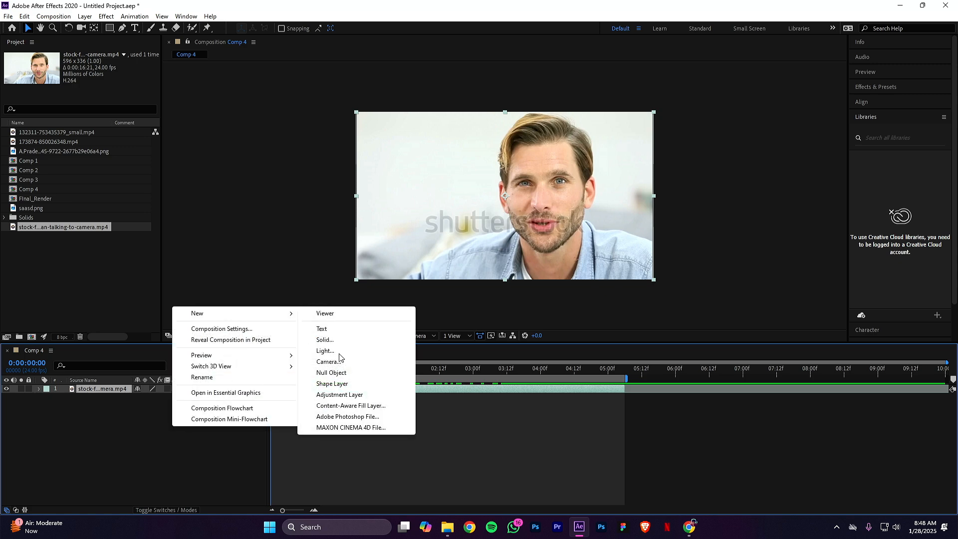
{"action": "left_click", "coordinate": [332, 373]}
{"action": "right_click", "coordinate": [203, 418]}
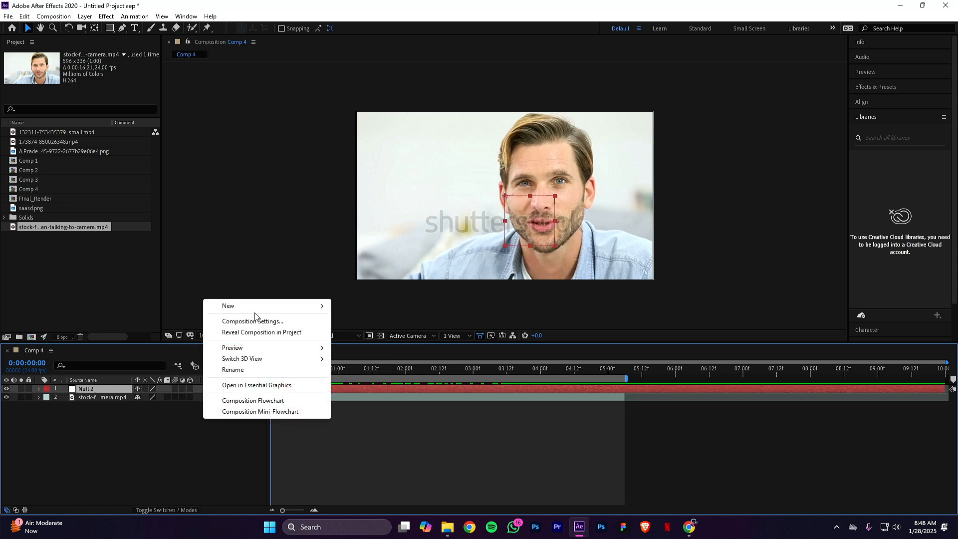
{"action": "mouse_move", "coordinate": [324, 317]}
{"action": "left_click", "coordinate": [377, 369]}
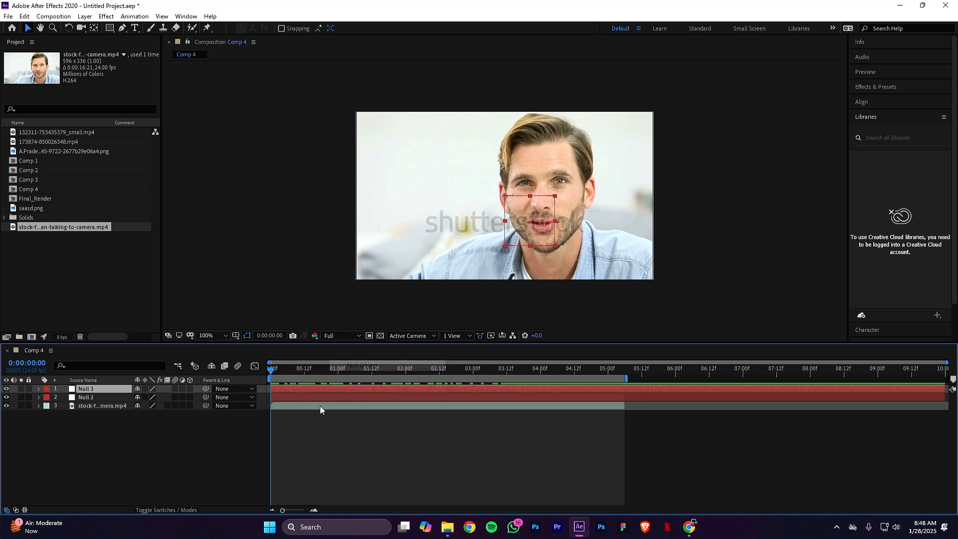
{"action": "left_click", "coordinate": [116, 397]}
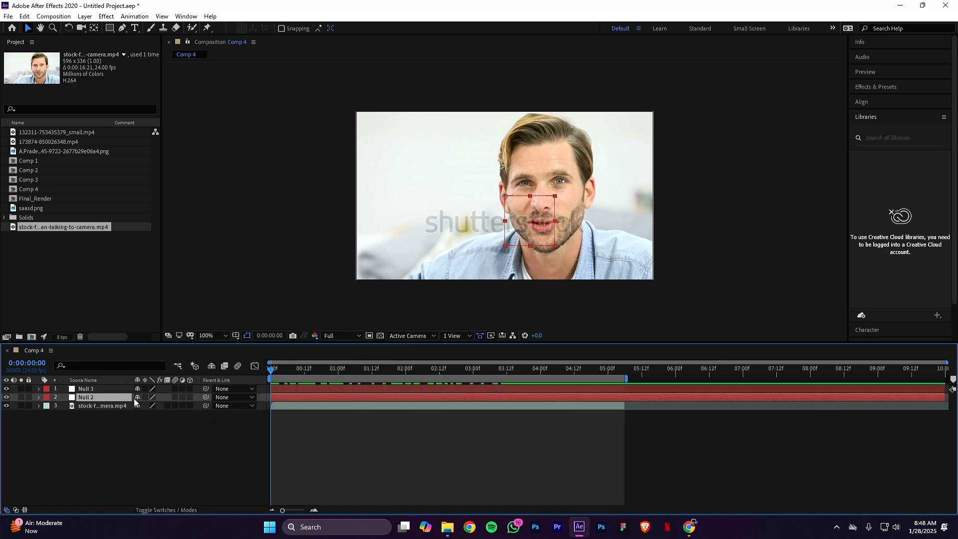
{"action": "left_click", "coordinate": [139, 418]}
Start a motion track on the stock footage layer and place the track point over the eye on the image's right.
{"action": "left_click", "coordinate": [98, 406]}
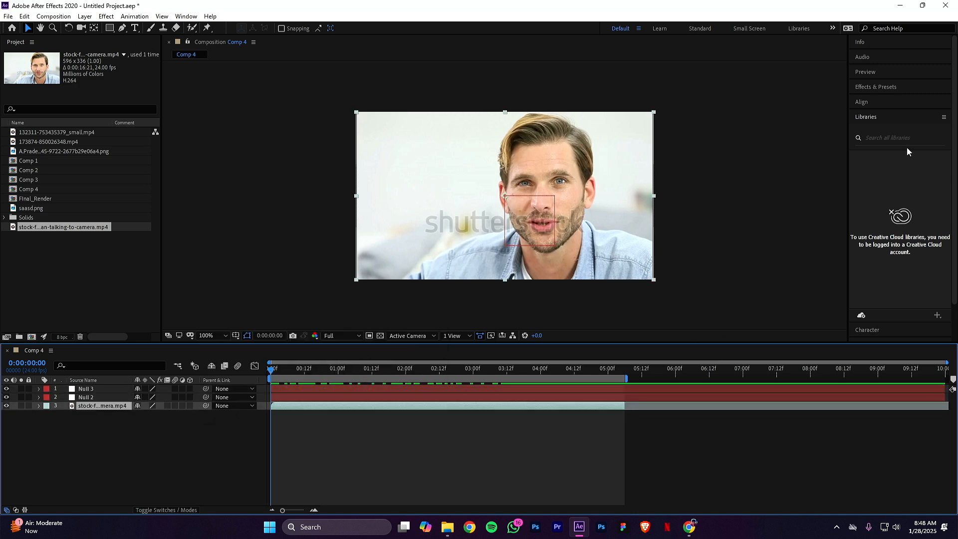
{"action": "scroll", "coordinate": [903, 135], "scroll_direction": "down", "scroll_amount": 2}
{"action": "left_click", "coordinate": [868, 319]}
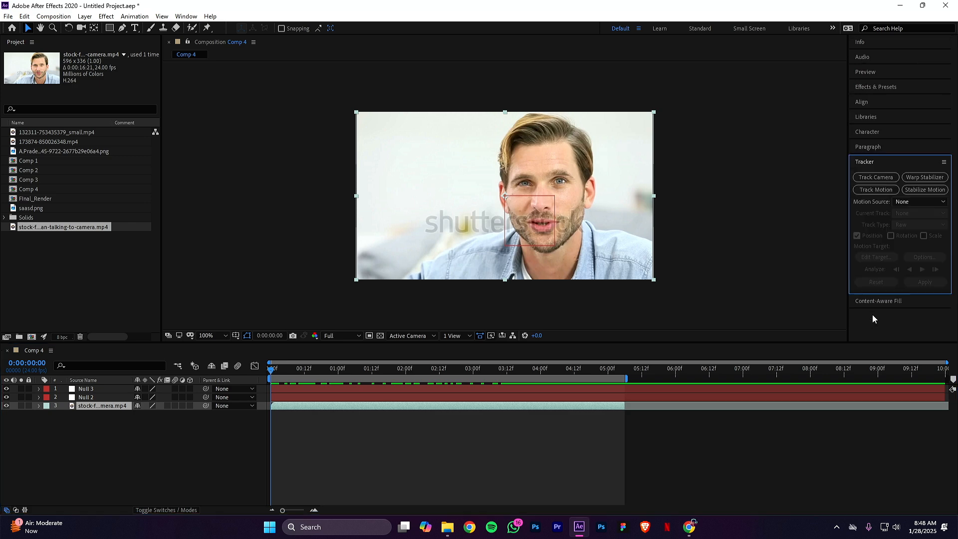
{"action": "left_click", "coordinate": [875, 190]}
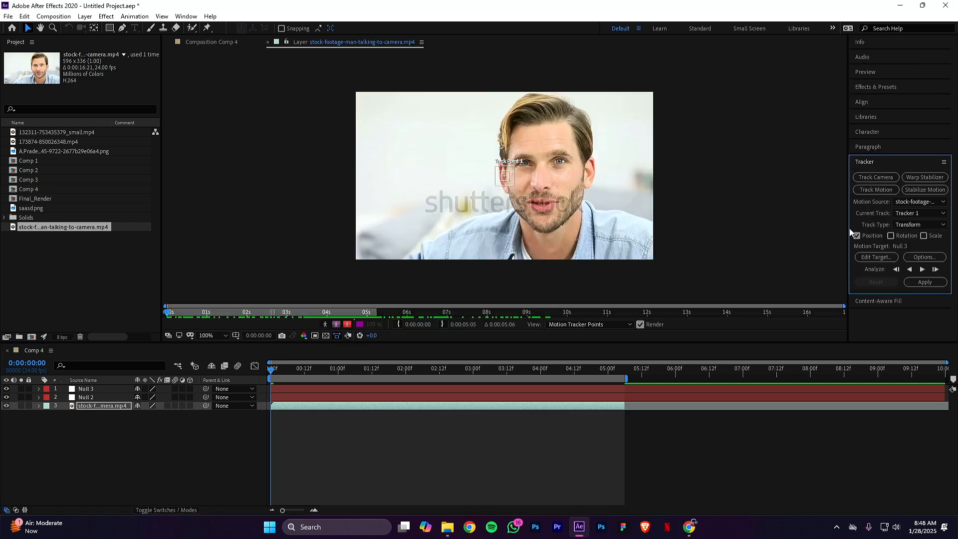
{"action": "key", "text": "period"}
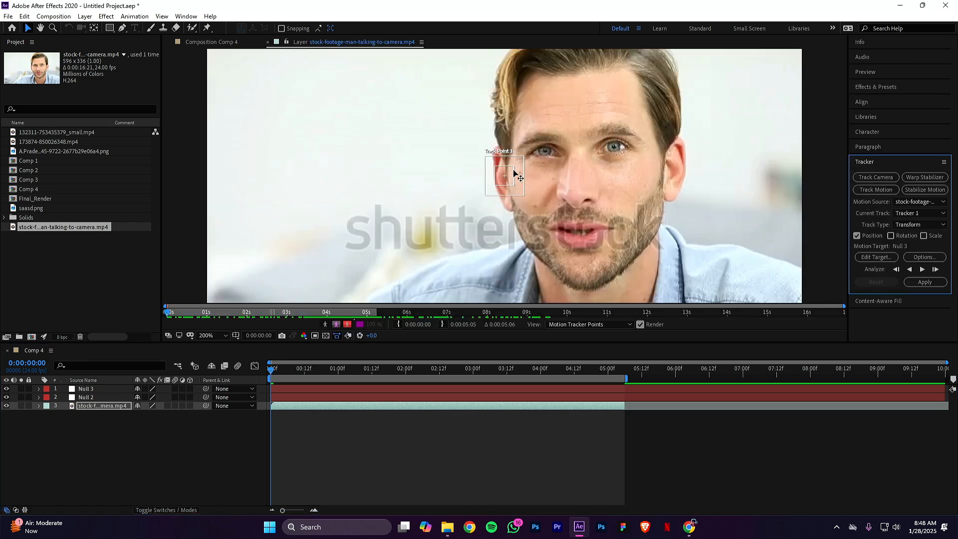
{"action": "left_click_drag", "start_coordinate": [519, 186], "coordinate": [628, 156]}
{"action": "scroll", "coordinate": [672, 166], "scroll_direction": "up", "scroll_amount": 2}
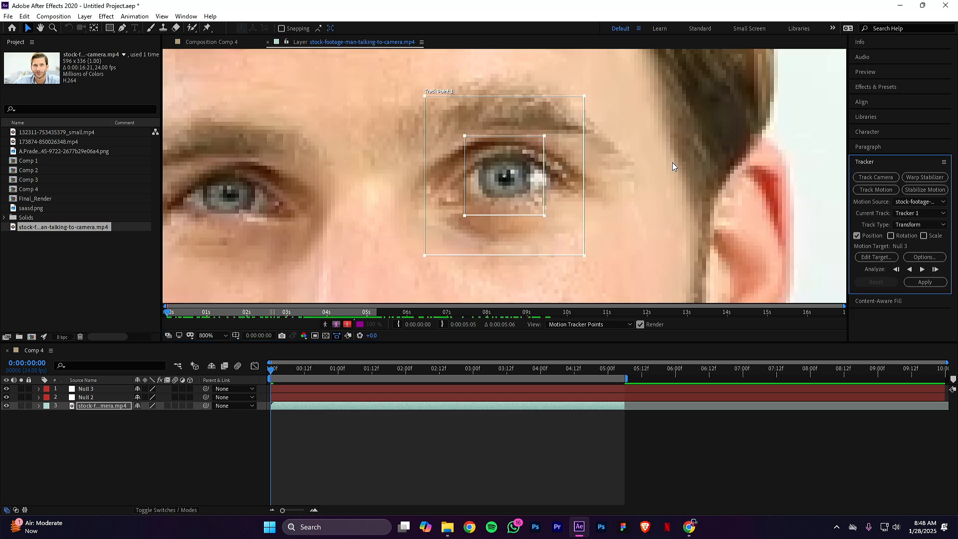
Shrink the track point's feature region to the pupil and its search region to just around the iris.
{"action": "left_click_drag", "start_coordinate": [543, 212], "coordinate": [514, 188]}
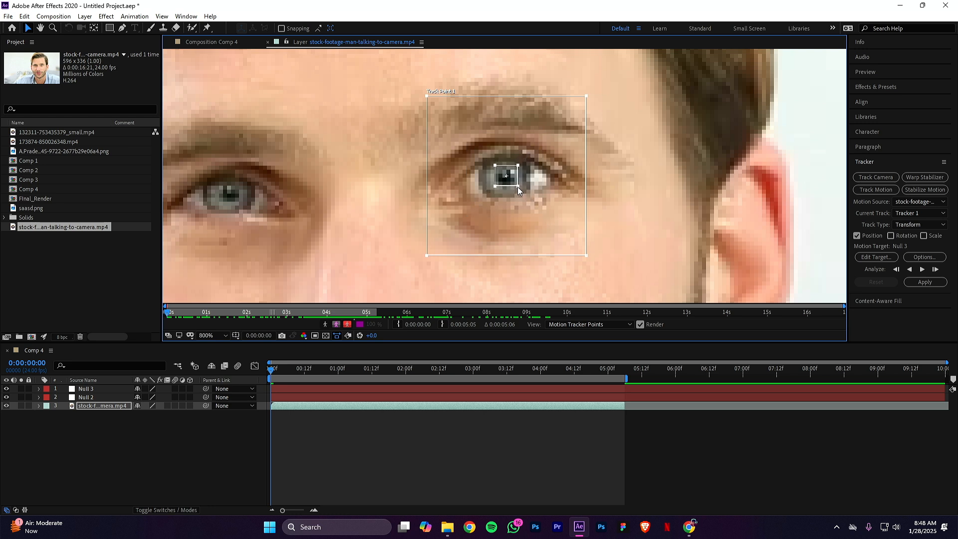
{"action": "left_click_drag", "start_coordinate": [585, 254], "coordinate": [536, 193]}
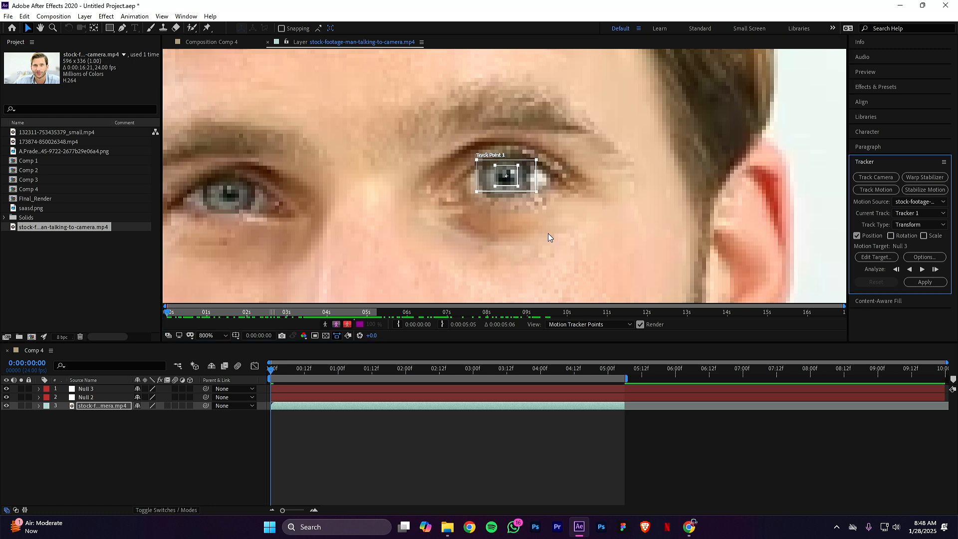
{"action": "left_click_drag", "start_coordinate": [534, 193], "coordinate": [536, 195]}
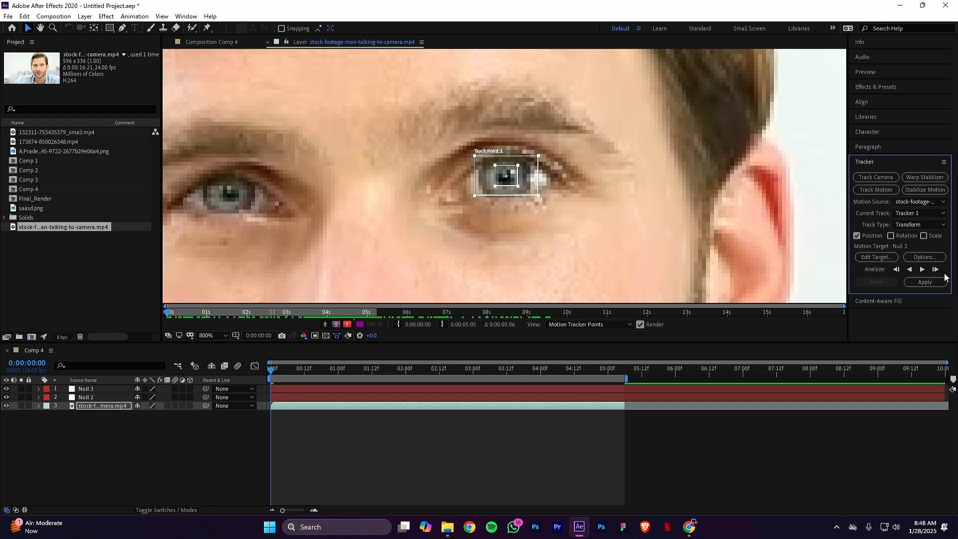
Set the motion target of Tracker 1 to the Null 2 layer.
{"action": "left_click", "coordinate": [876, 257]}
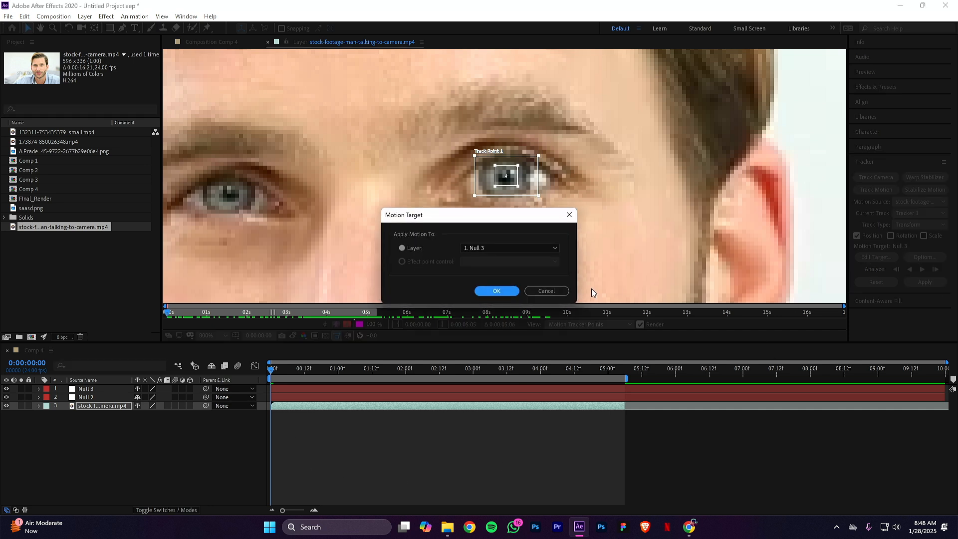
{"action": "left_click", "coordinate": [541, 247]}
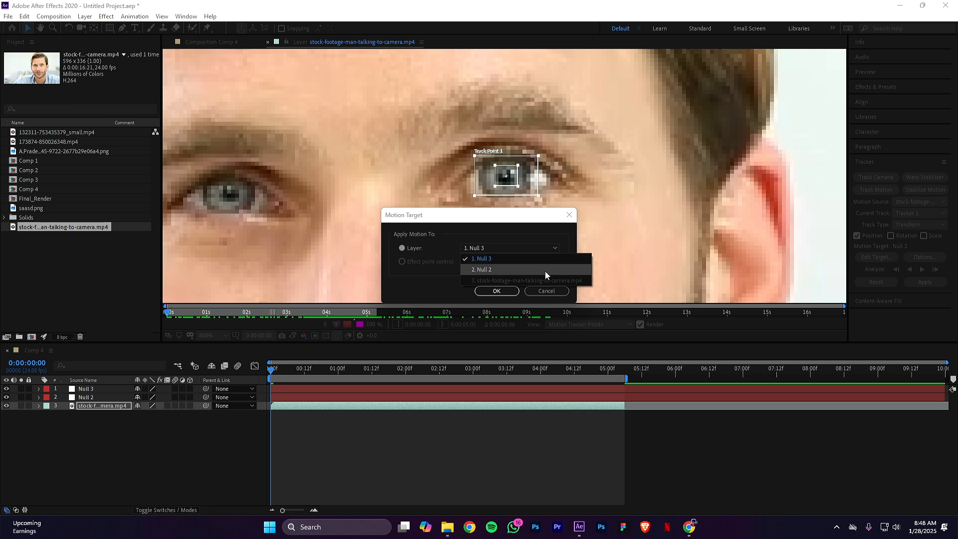
{"action": "left_click", "coordinate": [545, 270]}
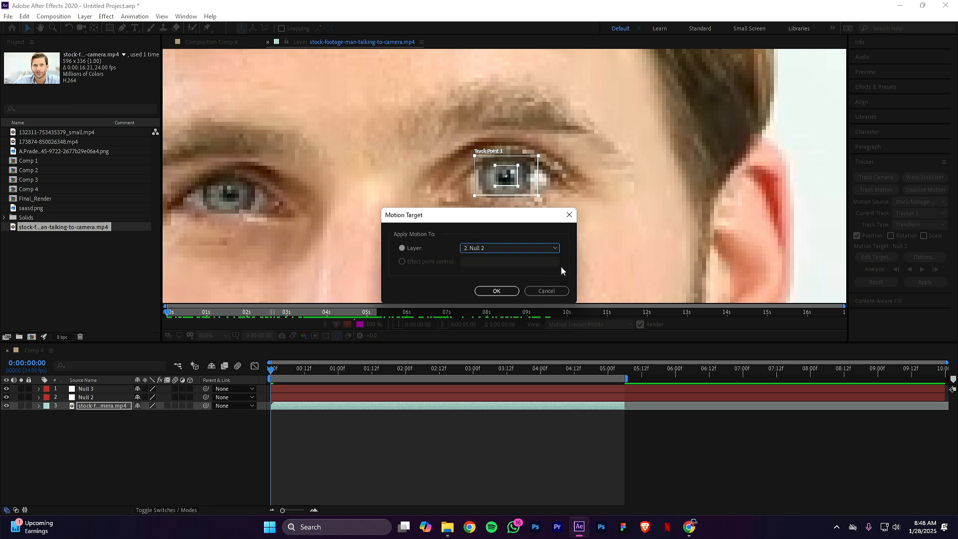
{"action": "left_click", "coordinate": [509, 292]}
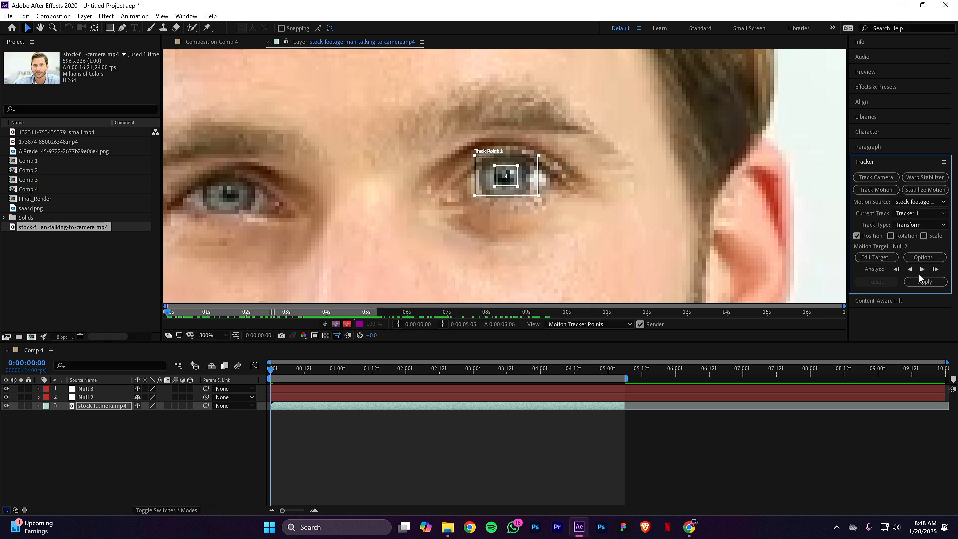
Analyze the eye track forward through the clip and apply it to Null 2.
{"action": "left_click", "coordinate": [922, 269]}
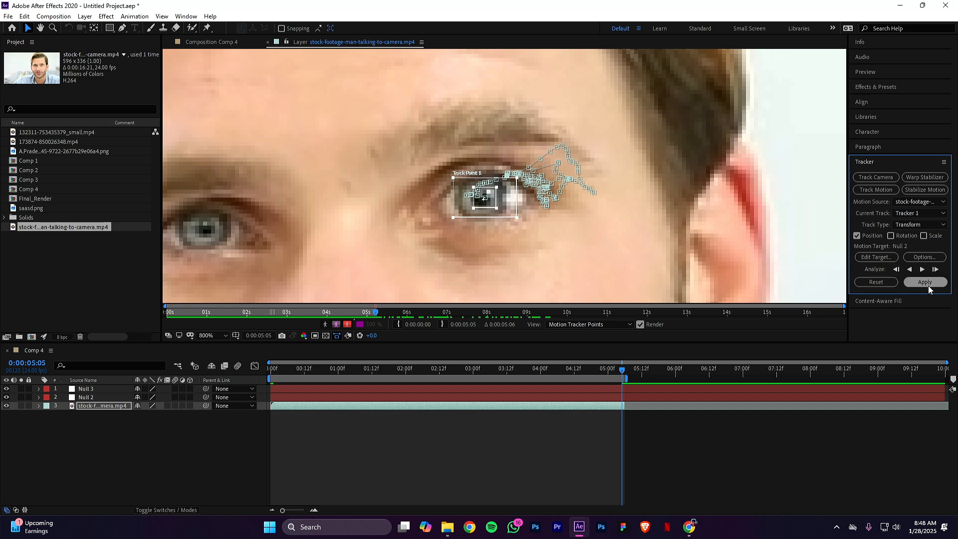
{"action": "left_click", "coordinate": [925, 282]}
{"action": "left_click", "coordinate": [471, 273]}
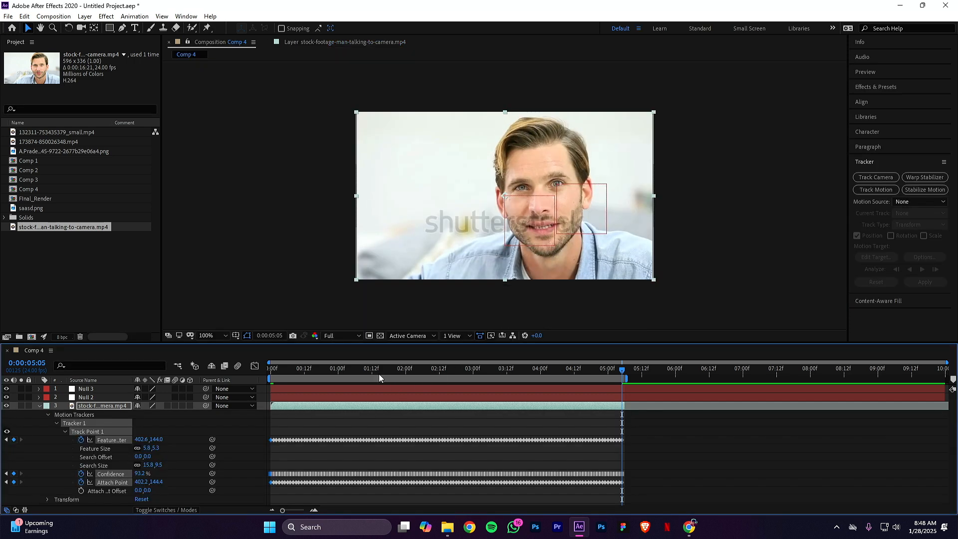
From the first frame, start a second motion track on the footage and place its track point over the other eye.
{"action": "left_click_drag", "start_coordinate": [376, 373], "coordinate": [271, 375]}
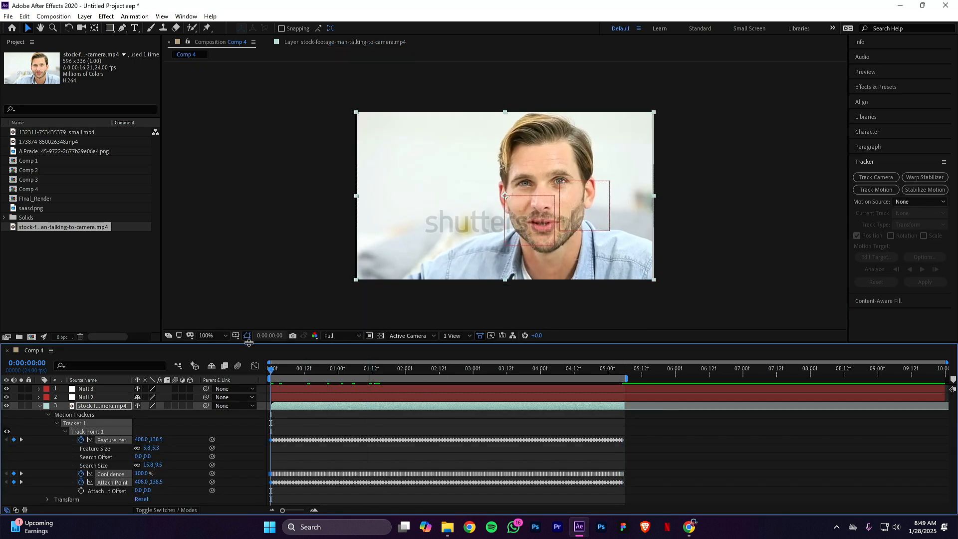
{"action": "left_click", "coordinate": [39, 407]}
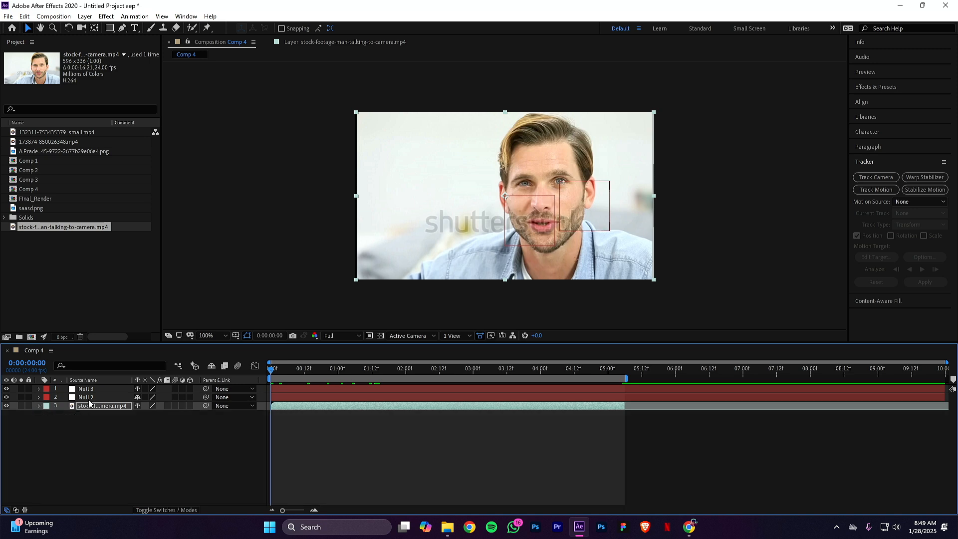
{"action": "left_click", "coordinate": [877, 190]}
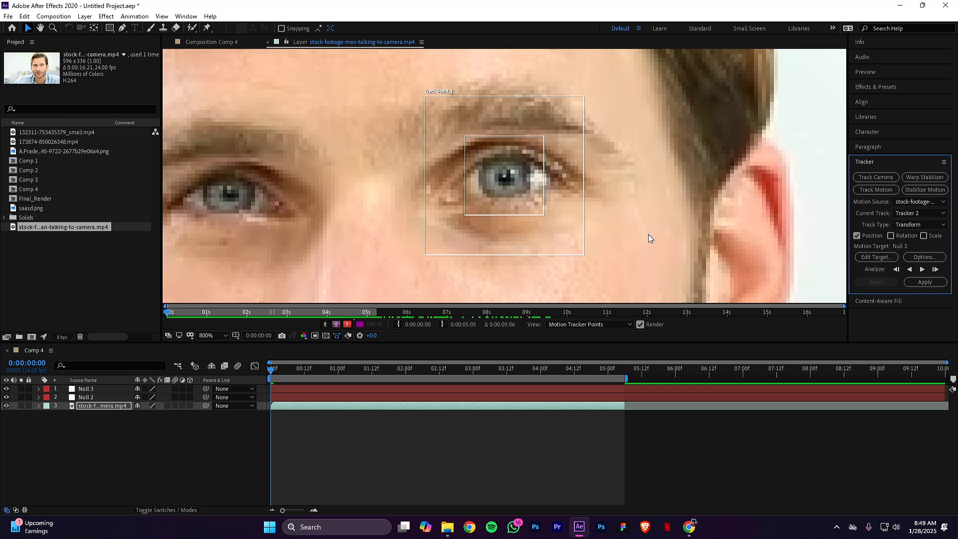
{"action": "scroll", "coordinate": [432, 241], "scroll_direction": "down", "scroll_amount": 1}
{"action": "scroll", "coordinate": [435, 240], "scroll_direction": "down", "scroll_amount": 1}
{"action": "scroll", "coordinate": [440, 234], "scroll_direction": "up", "scroll_amount": 2}
{"action": "left_click_drag", "start_coordinate": [556, 201], "coordinate": [317, 204]}
Tighten the second track point's feature and search regions around the pupil and iris.
{"action": "left_click_drag", "start_coordinate": [407, 212], "coordinate": [403, 190]}
{"action": "key", "text": "v"}
{"action": "left_click_drag", "start_coordinate": [470, 259], "coordinate": [418, 198]}
Set the motion target of Tracker 2 to the Null 3 layer.
{"action": "left_click", "coordinate": [877, 257]}
{"action": "left_click", "coordinate": [502, 248]}
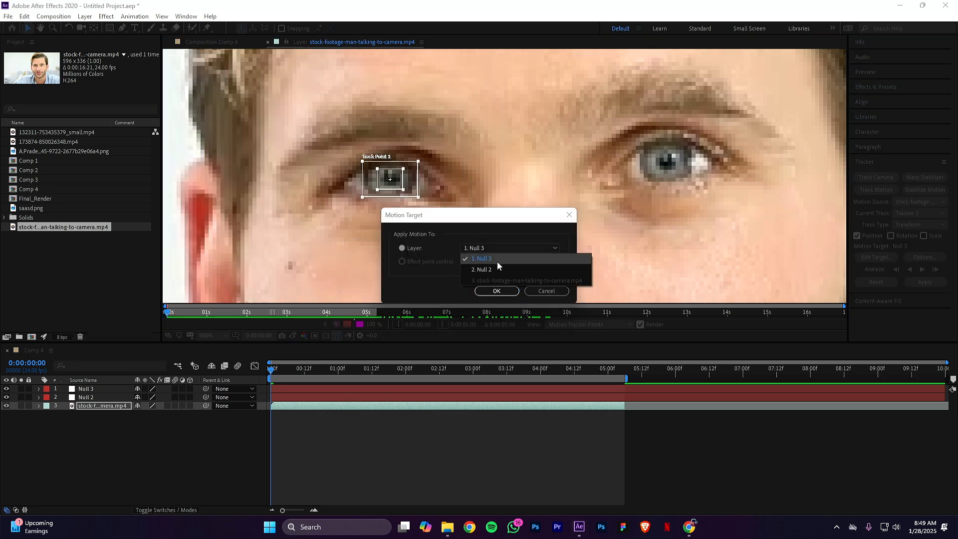
{"action": "left_click", "coordinate": [498, 260]}
{"action": "left_click", "coordinate": [497, 291]}
Analyze the second track forward and move the drifting track point back onto the pupil around 0:00:02:10.
{"action": "left_click", "coordinate": [922, 269]}
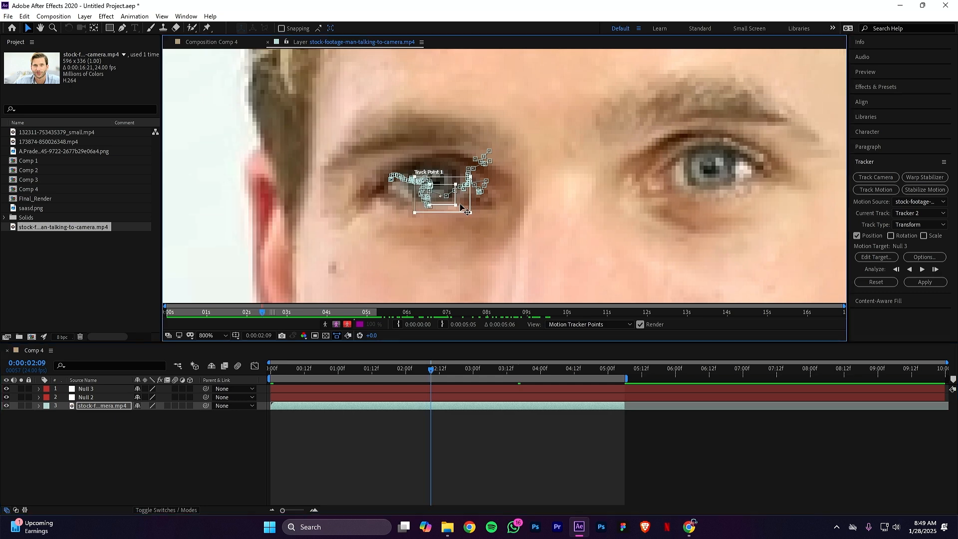
{"action": "left_click_drag", "start_coordinate": [488, 177], "coordinate": [443, 170]}
{"action": "key", "text": "space"}
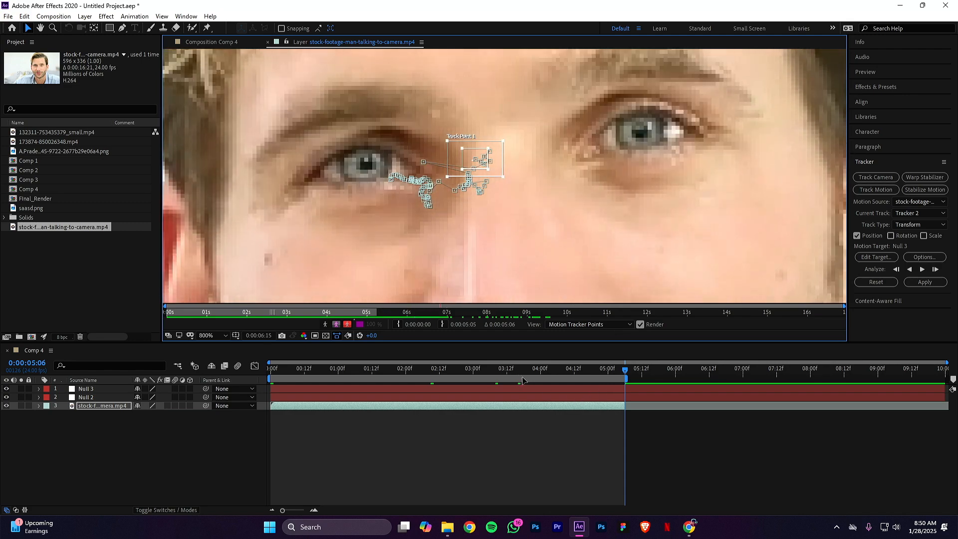
{"action": "left_click_drag", "start_coordinate": [515, 366], "coordinate": [434, 364]}
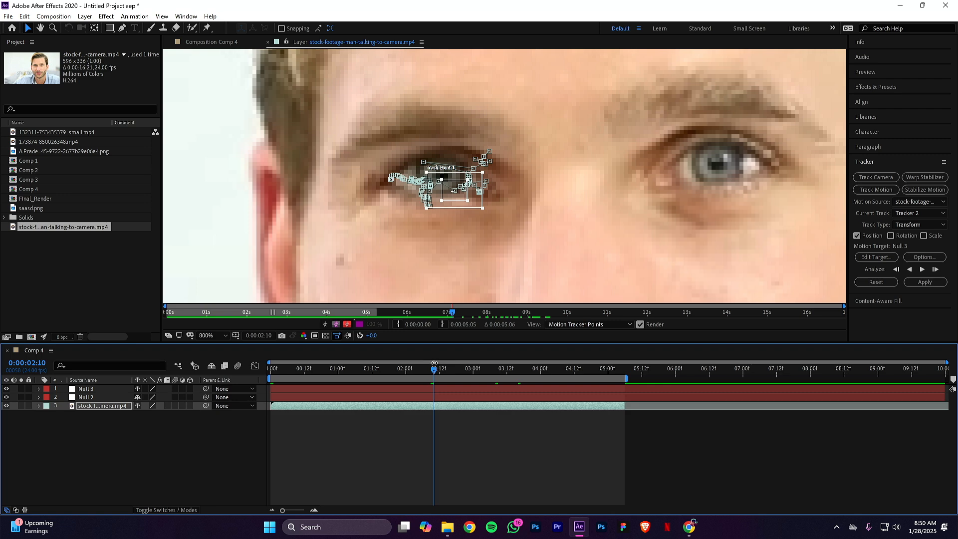
{"action": "left_click_drag", "start_coordinate": [474, 198], "coordinate": [462, 184]}
{"action": "mouse_move", "coordinate": [436, 370]}
{"action": "left_mouse_down"}
{"action": "mouse_move", "coordinate": [474, 370]}
{"action": "mouse_move", "coordinate": [442, 370]}
{"action": "left_mouse_up"}
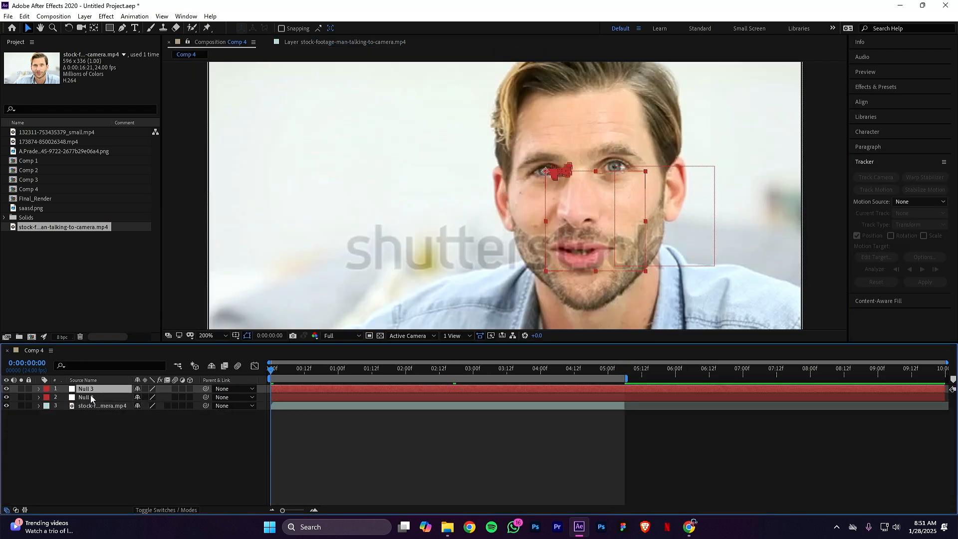
Check the tracked motion paths of the null layers over the eyes.
{"action": "left_click", "coordinate": [96, 453]}
{"action": "left_click", "coordinate": [98, 397]}
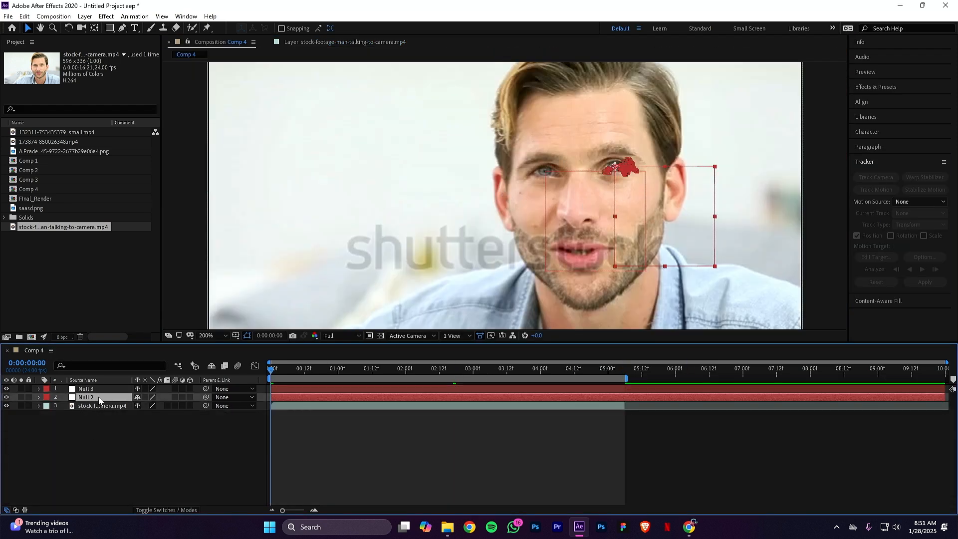
{"action": "left_click", "coordinate": [101, 437]}
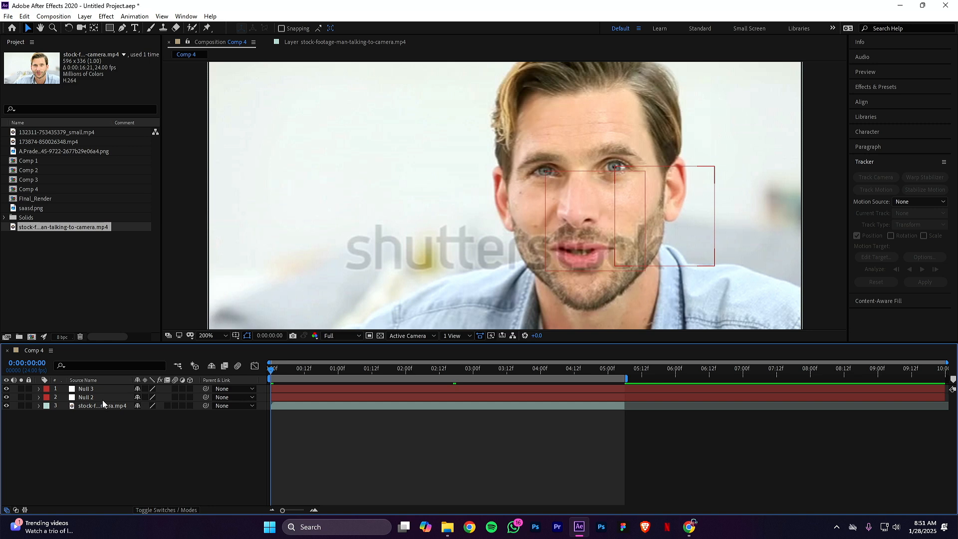
Choose the Rectangle tool and set its stroke width to 0 px.
{"action": "left_click", "coordinate": [110, 29]}
{"action": "left_click", "coordinate": [321, 29]}
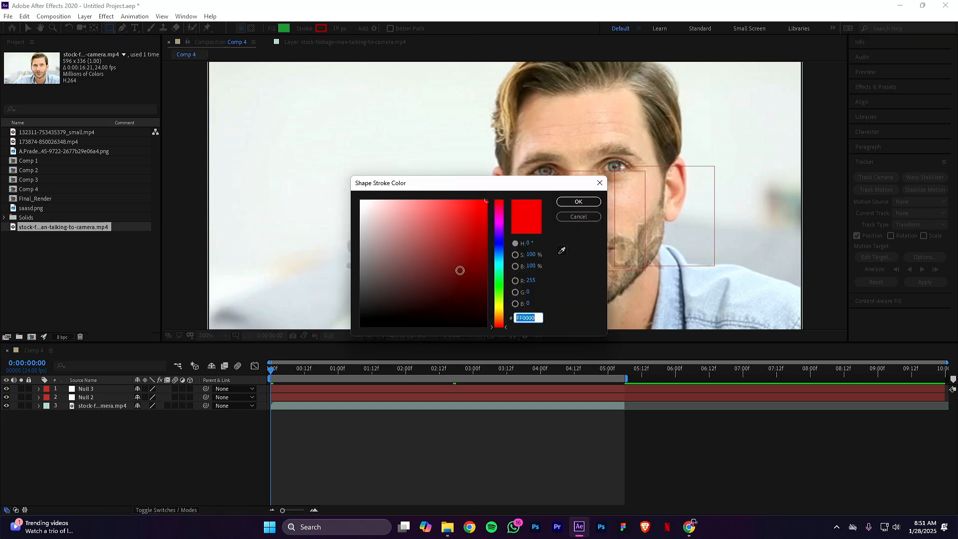
{"action": "left_click", "coordinate": [579, 217]}
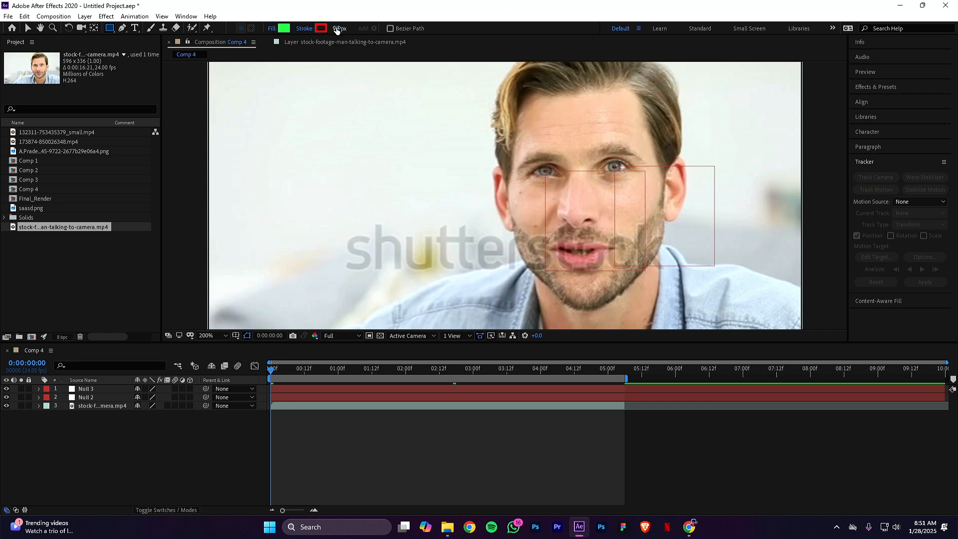
{"action": "left_click_drag", "start_coordinate": [336, 28], "coordinate": [292, 28]}
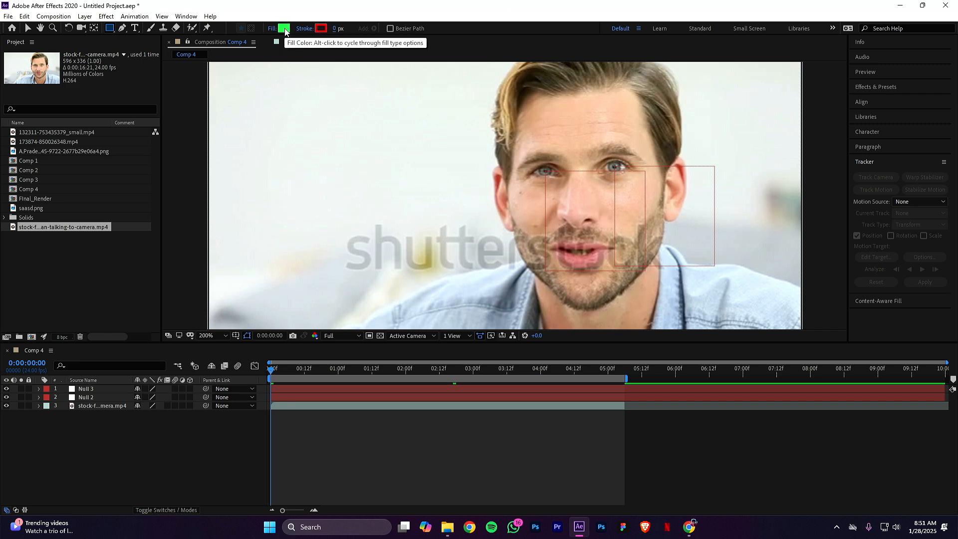
Set the shape fill color to a bright, saturated blue.
{"action": "left_click", "coordinate": [284, 28]}
{"action": "mouse_move", "coordinate": [495, 231]}
{"action": "left_mouse_down"}
{"action": "mouse_move", "coordinate": [496, 216]}
{"action": "mouse_move", "coordinate": [497, 259]}
{"action": "mouse_move", "coordinate": [495, 248]}
{"action": "left_mouse_up"}
{"action": "left_click_drag", "start_coordinate": [472, 218], "coordinate": [488, 198]}
{"action": "left_click", "coordinate": [578, 202]}
Draw a rectangle slightly larger than the whole frame as a new shape layer, and hide that layer.
{"action": "key", "text": "comma"}
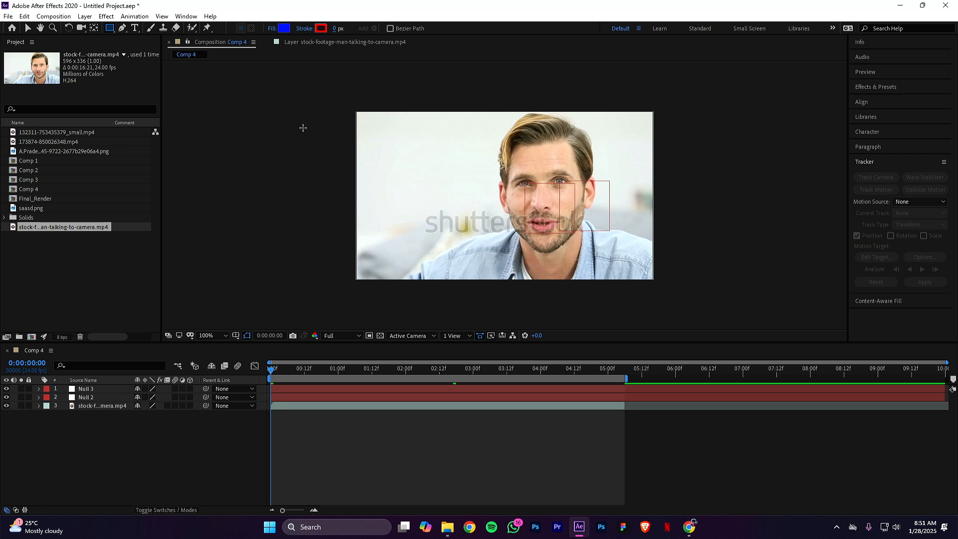
{"action": "mouse_move", "coordinate": [350, 97]}
{"action": "left_mouse_down"}
{"action": "mouse_move", "coordinate": [409, 167]}
{"action": "mouse_move", "coordinate": [684, 268]}
{"action": "mouse_move", "coordinate": [670, 291]}
{"action": "left_mouse_up"}
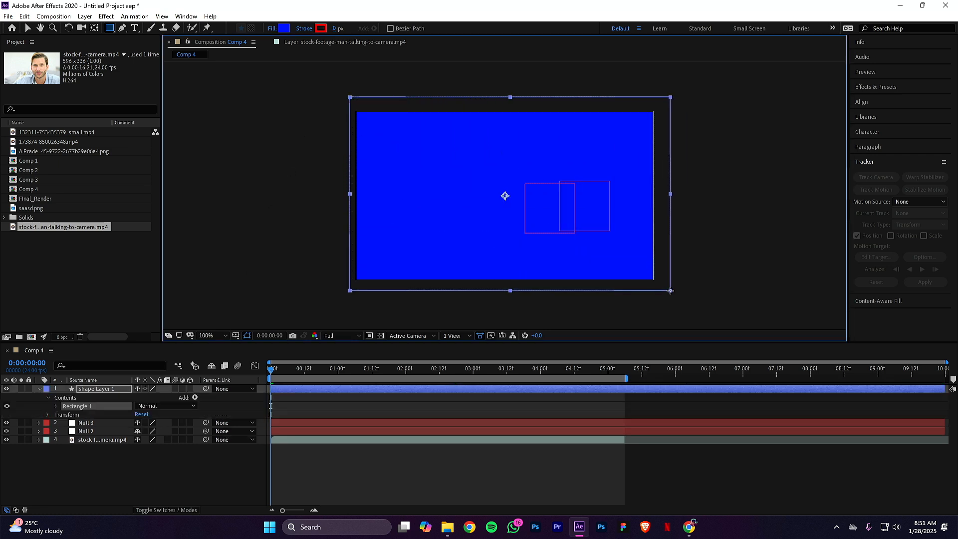
{"action": "left_click", "coordinate": [6, 390]}
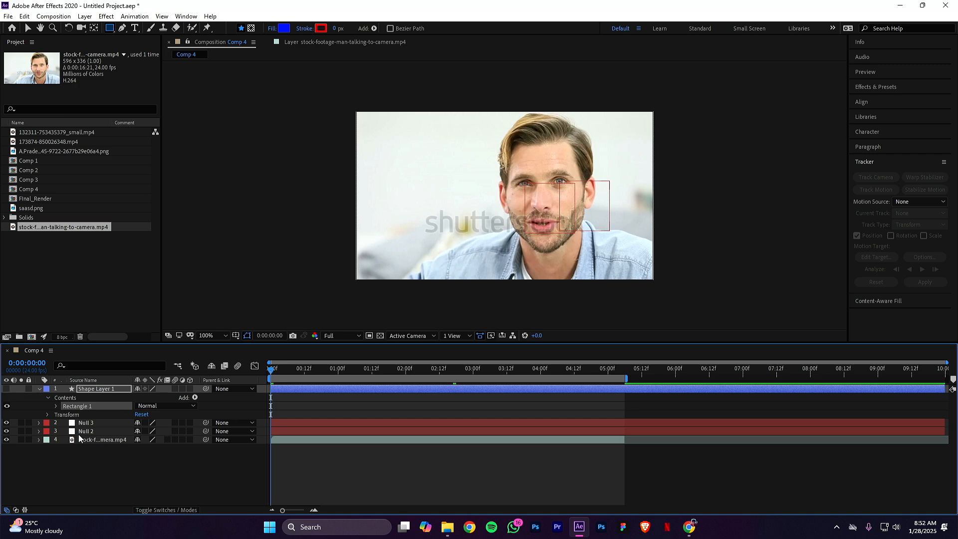
Outline the man's left eye with the Pen tool as a closed almond-shaped path on Shape Layer 1.
{"action": "left_click", "coordinate": [94, 390]}
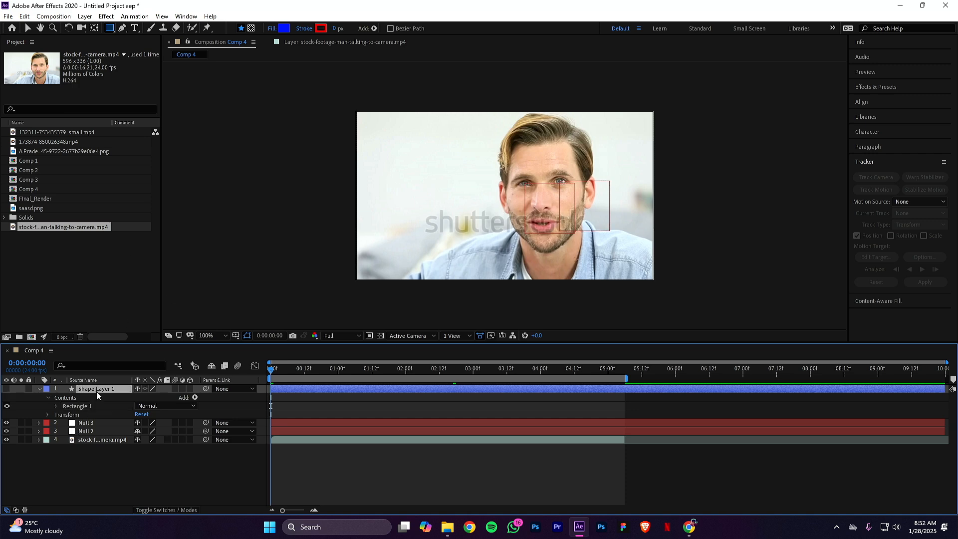
{"action": "left_click", "coordinate": [124, 28]}
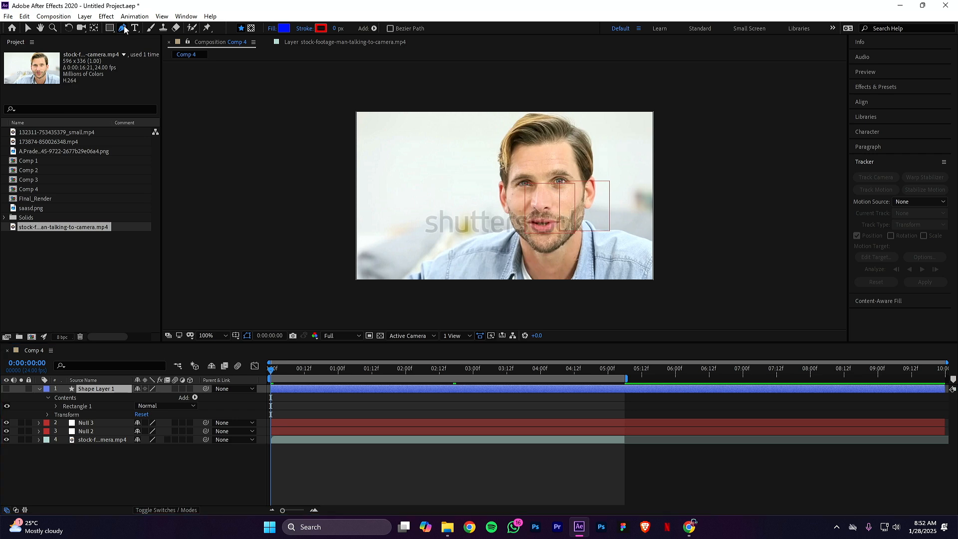
{"action": "scroll", "coordinate": [594, 190], "scroll_direction": "up", "scroll_amount": 5}
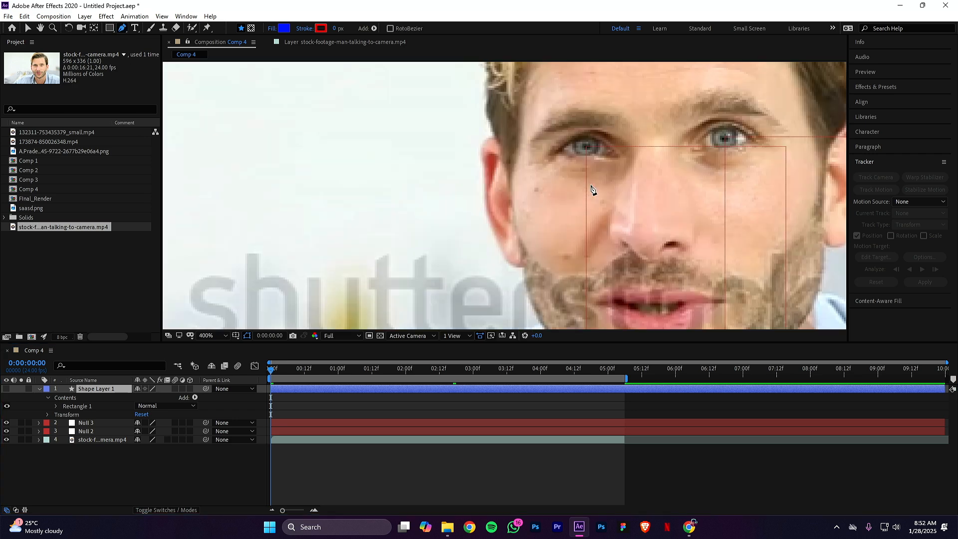
{"action": "left_click_drag", "start_coordinate": [679, 170], "coordinate": [162, 244]}
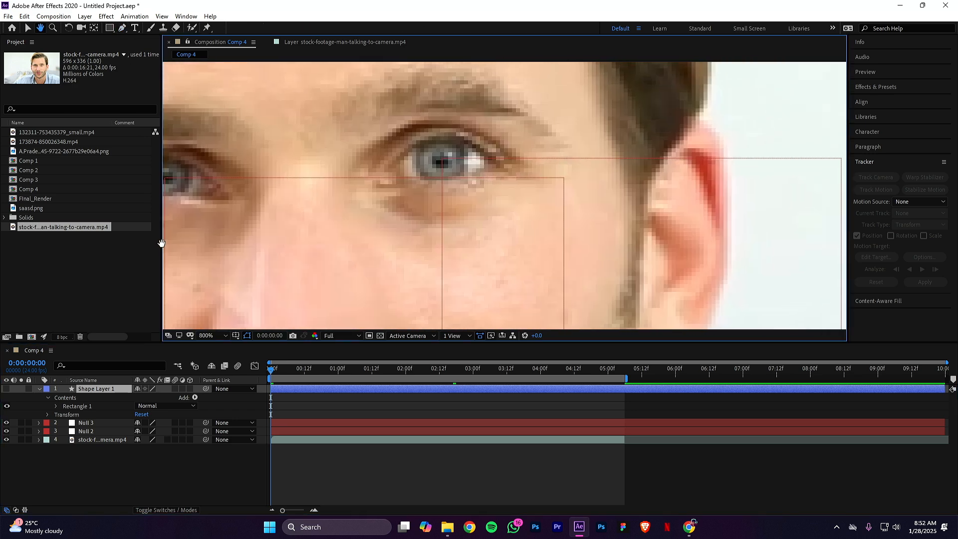
{"action": "left_click", "coordinate": [385, 169]}
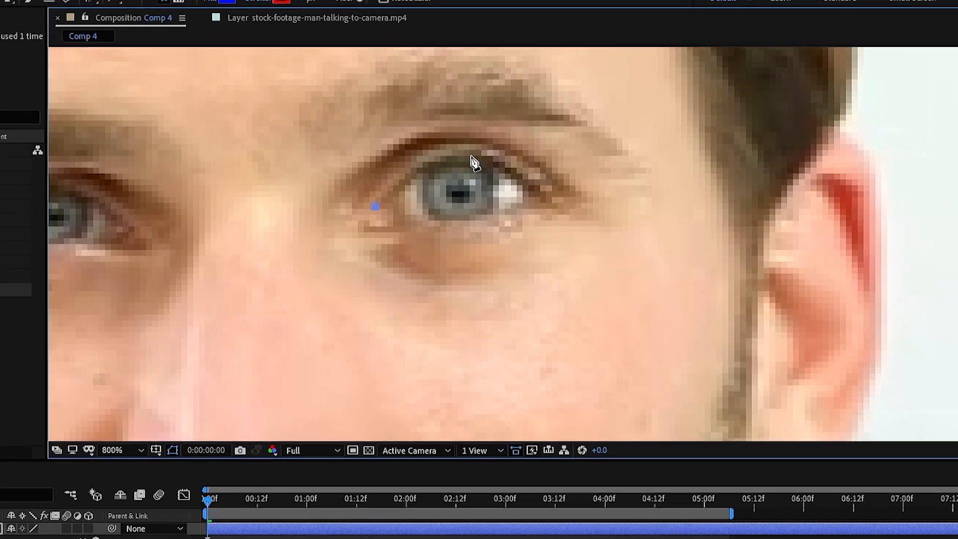
{"action": "left_click_drag", "start_coordinate": [460, 158], "coordinate": [504, 162]}
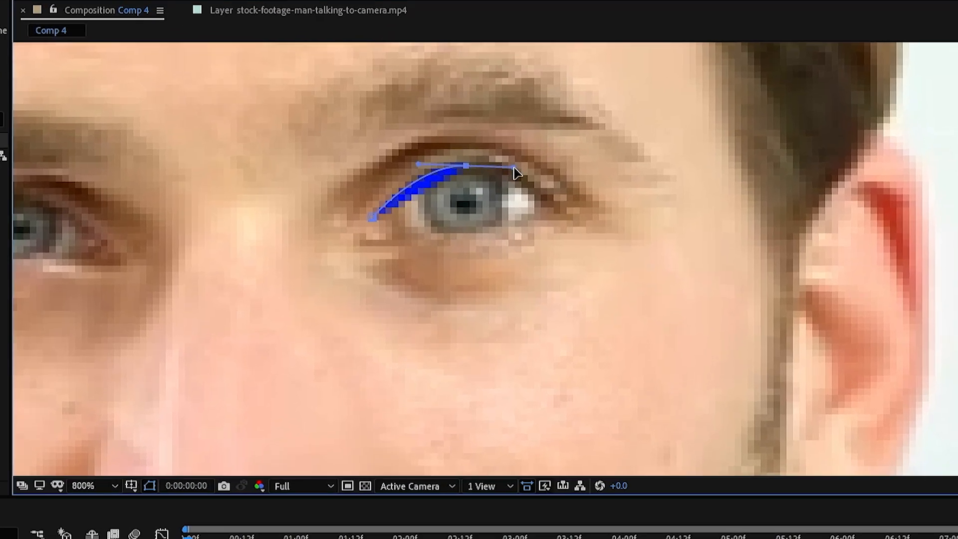
{"action": "left_click", "coordinate": [556, 209]}
{"action": "left_click", "coordinate": [465, 234]}
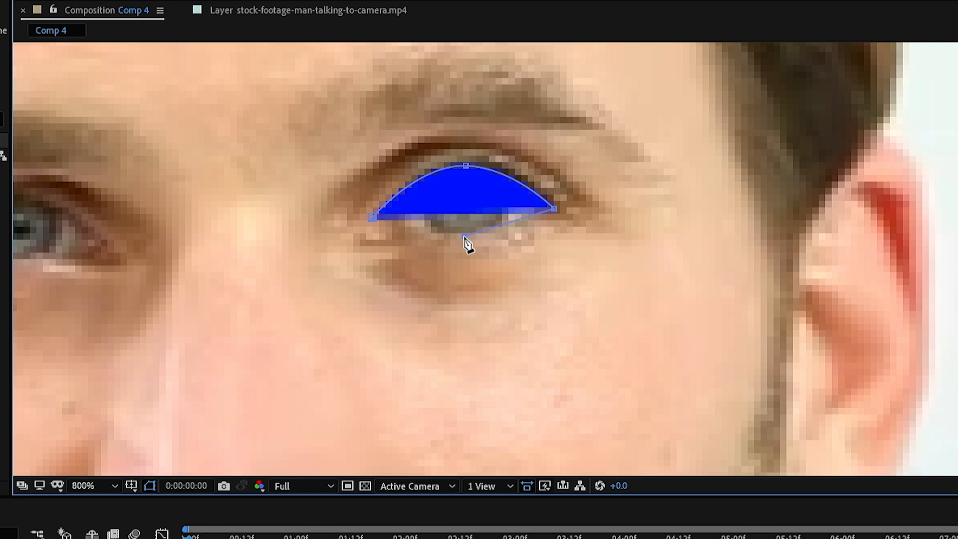
{"action": "left_click_drag", "start_coordinate": [448, 236], "coordinate": [433, 237]}
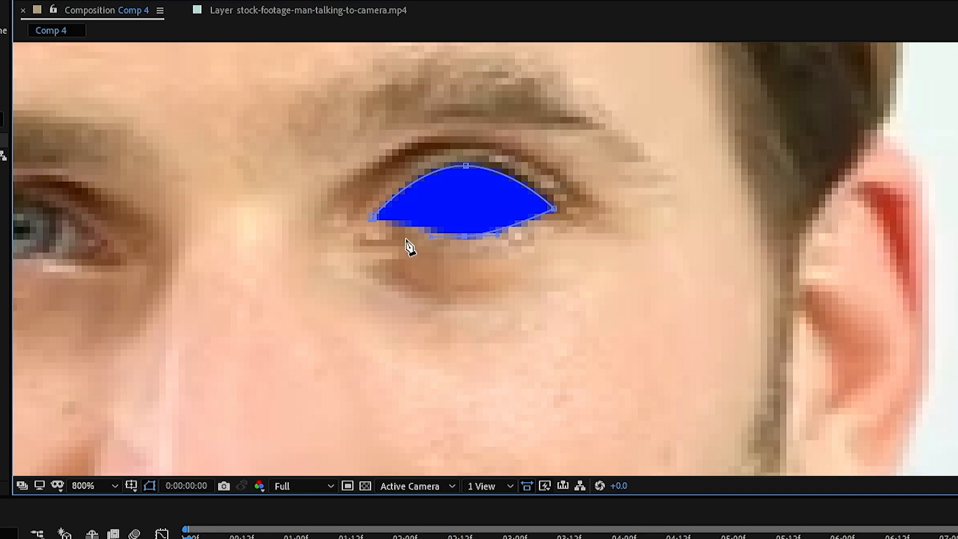
{"action": "left_click", "coordinate": [372, 218]}
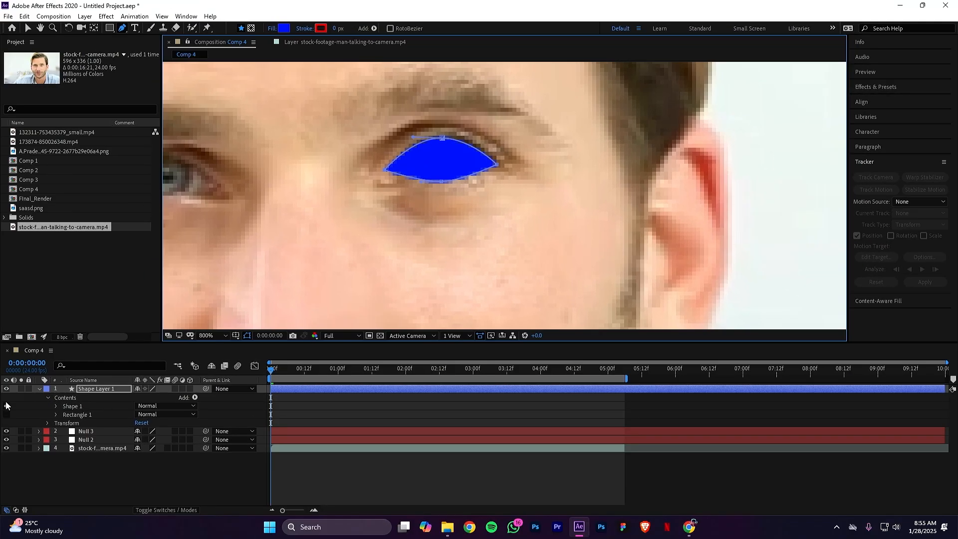
Parent Shape Layer 1 to Null 2 and play the composition to check that the eye shape follows the face.
{"action": "left_click", "coordinate": [39, 389]}
{"action": "left_click_drag", "start_coordinate": [206, 390], "coordinate": [103, 409]}
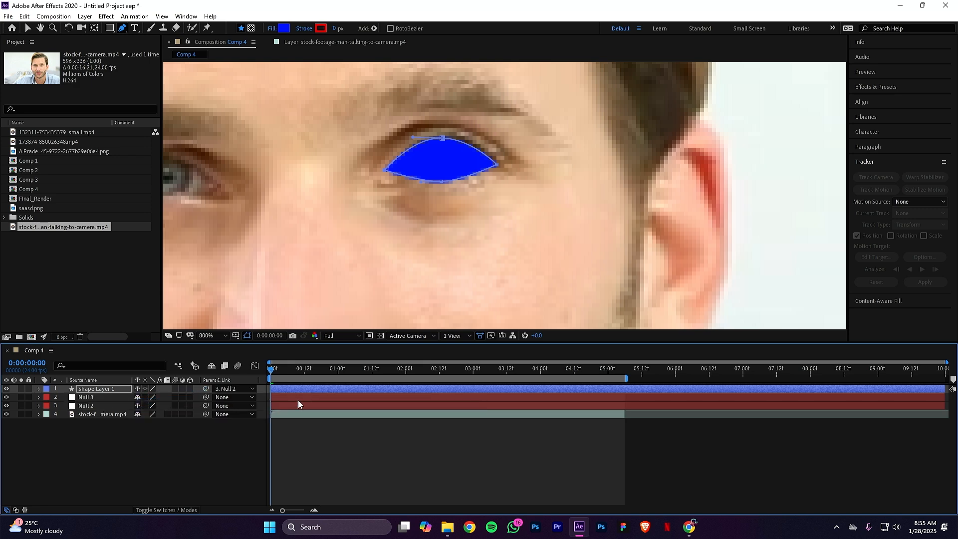
{"action": "scroll", "coordinate": [466, 274], "scroll_direction": "down", "scroll_amount": 4}
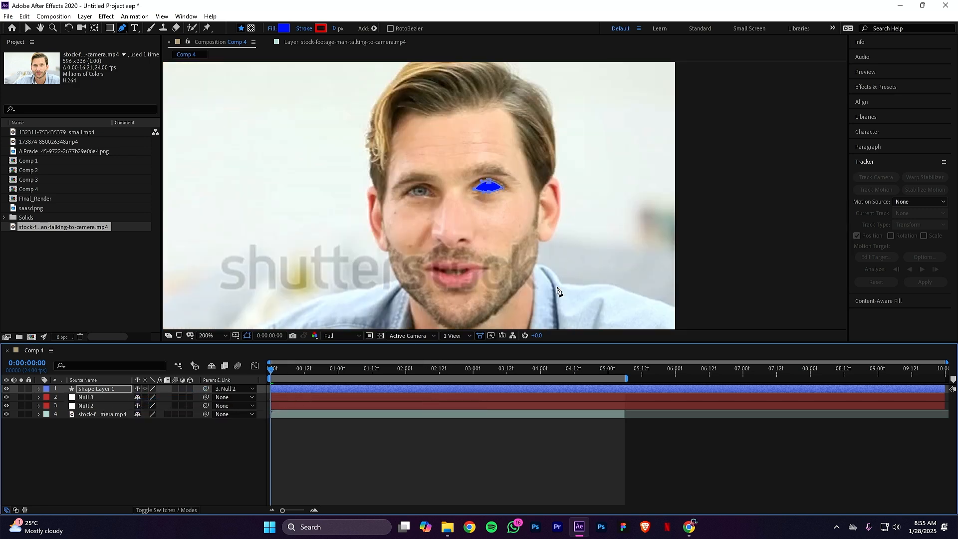
{"action": "key", "text": "v"}
{"action": "left_click", "coordinate": [702, 246]}
{"action": "left_click", "coordinate": [578, 167]}
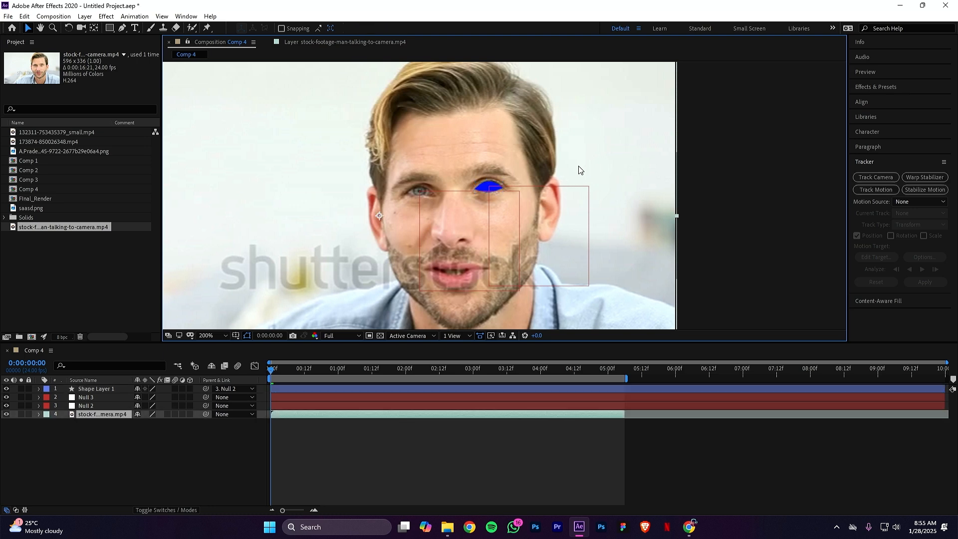
{"action": "key", "text": "space"}
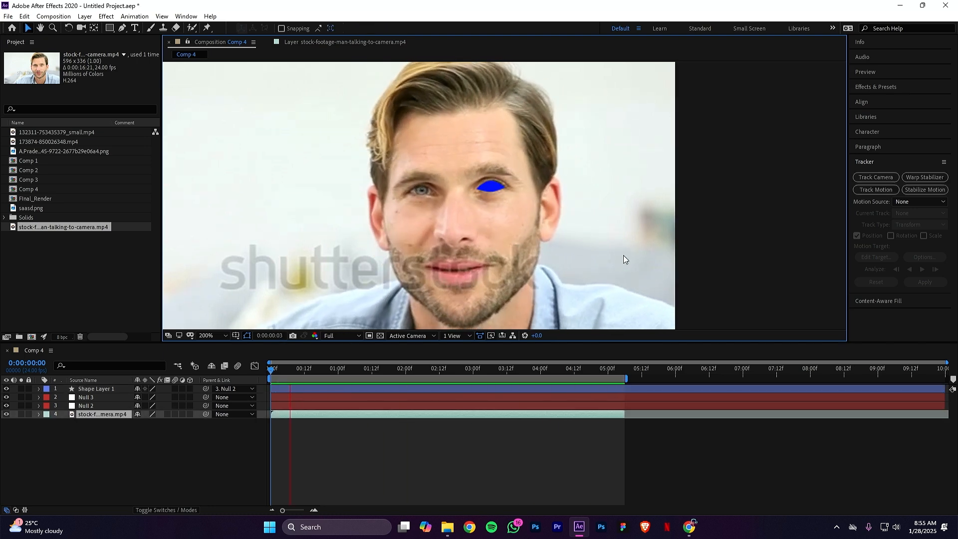
Add a Gradient Overlay layer style to Shape Layer 1 and set its style to Radial.
{"action": "left_click_drag", "start_coordinate": [123, 28], "coordinate": [148, 71]}
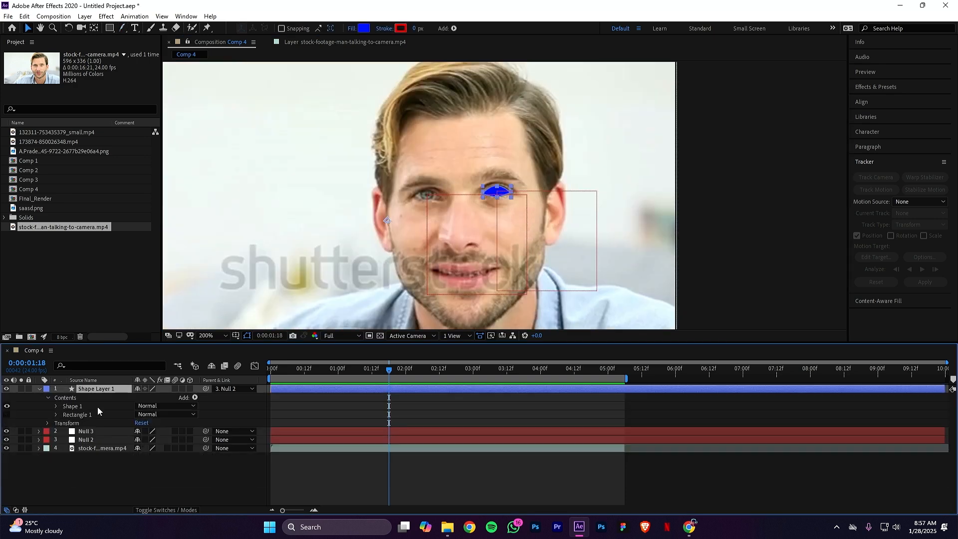
{"action": "key", "text": "u"}
{"action": "right_click", "coordinate": [106, 392]}
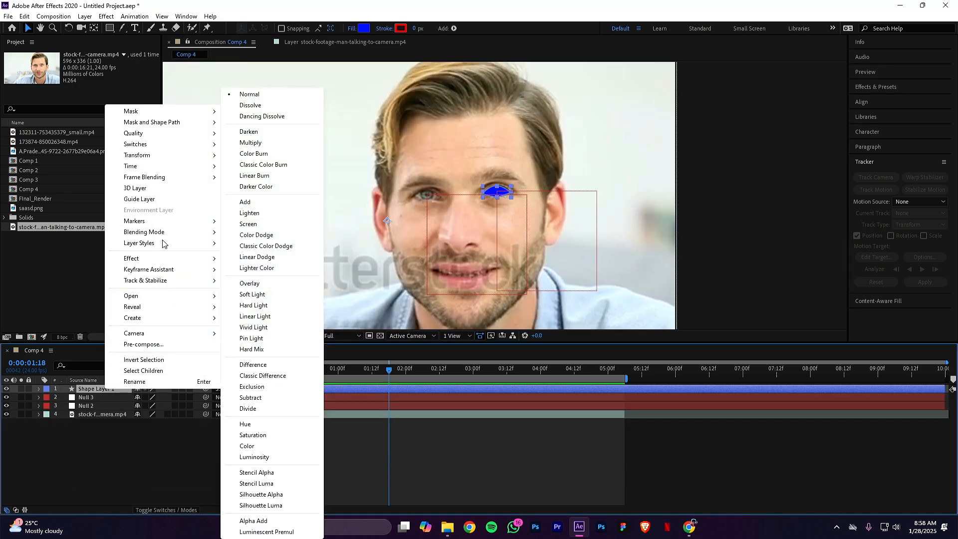
{"action": "mouse_move", "coordinate": [165, 245]}
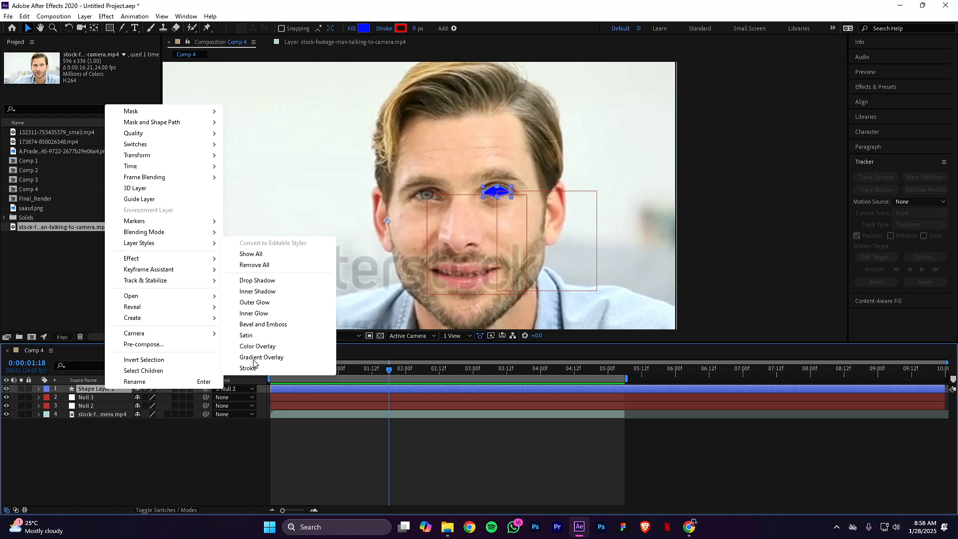
{"action": "left_click", "coordinate": [254, 358]}
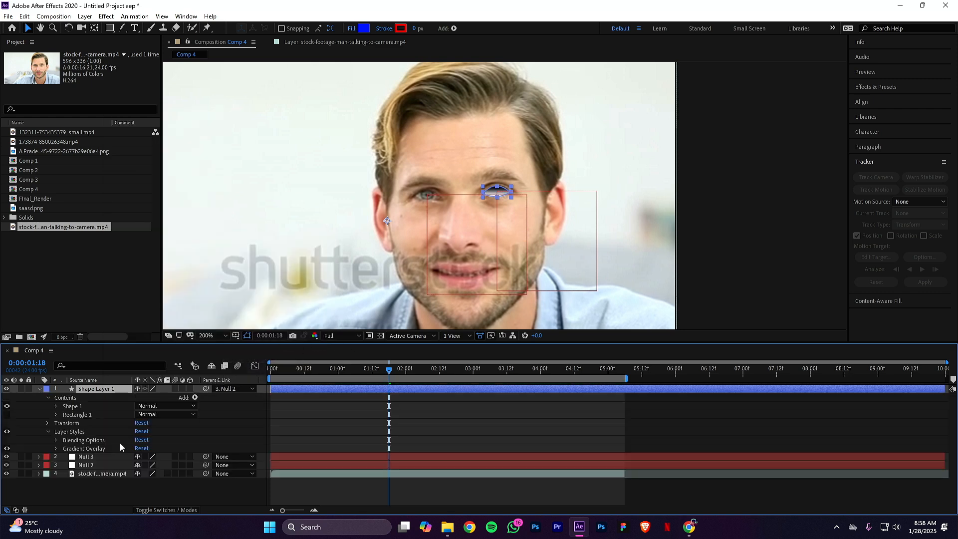
{"action": "left_click", "coordinate": [56, 449]}
{"action": "scroll", "coordinate": [192, 457], "scroll_direction": "down", "scroll_amount": 1}
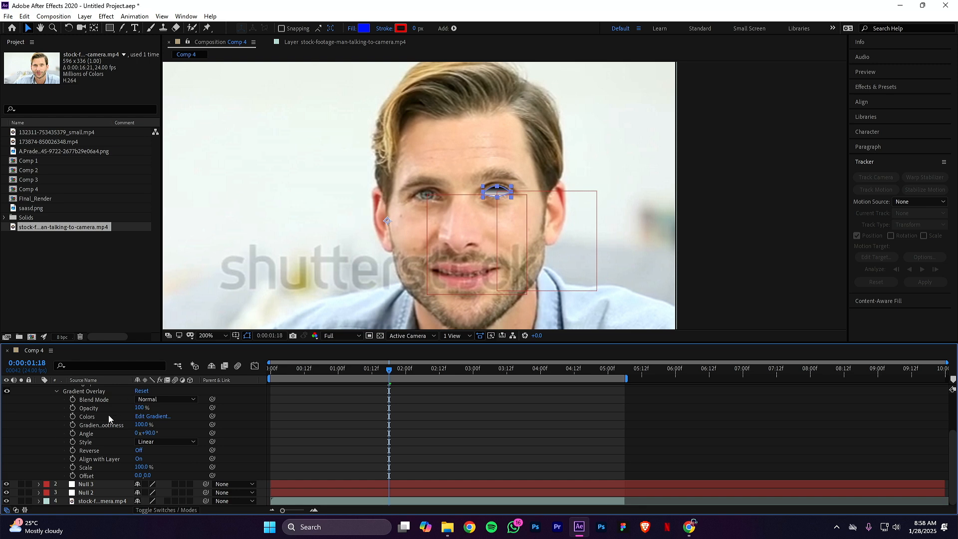
{"action": "left_click", "coordinate": [163, 444]}
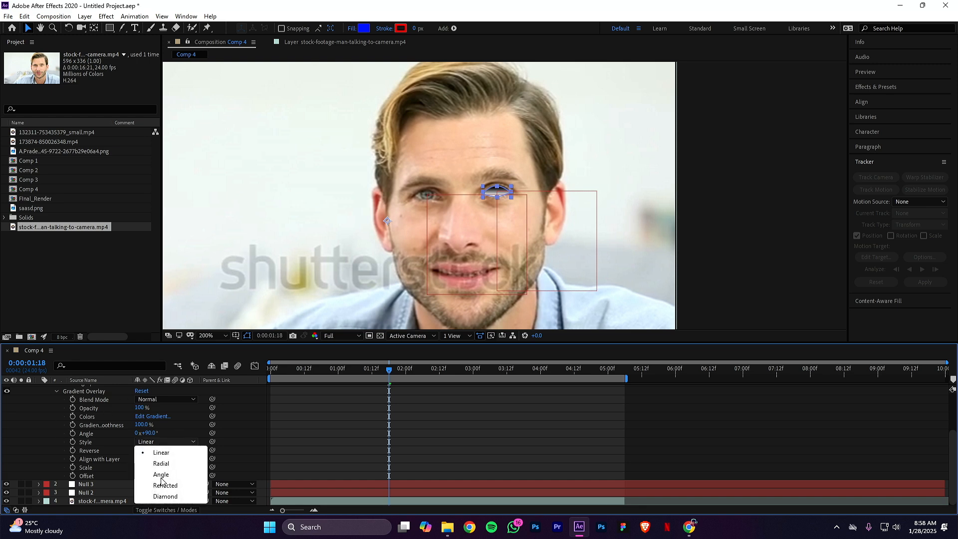
{"action": "left_click", "coordinate": [160, 466]}
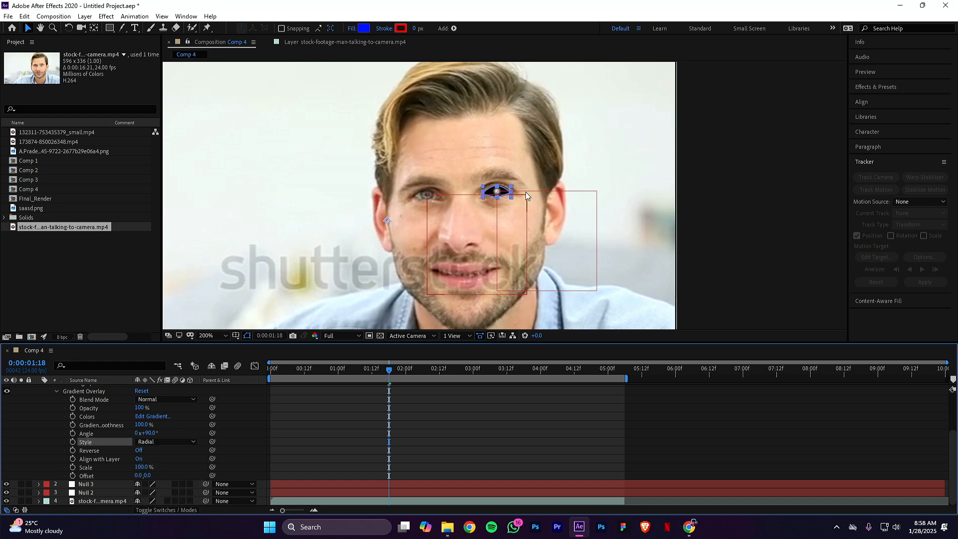
Edit the overlay's gradient colors to run from black (000000) at the start to light gray (D6D6D6) at the end.
{"action": "scroll", "coordinate": [525, 192], "scroll_direction": "up", "scroll_amount": 2}
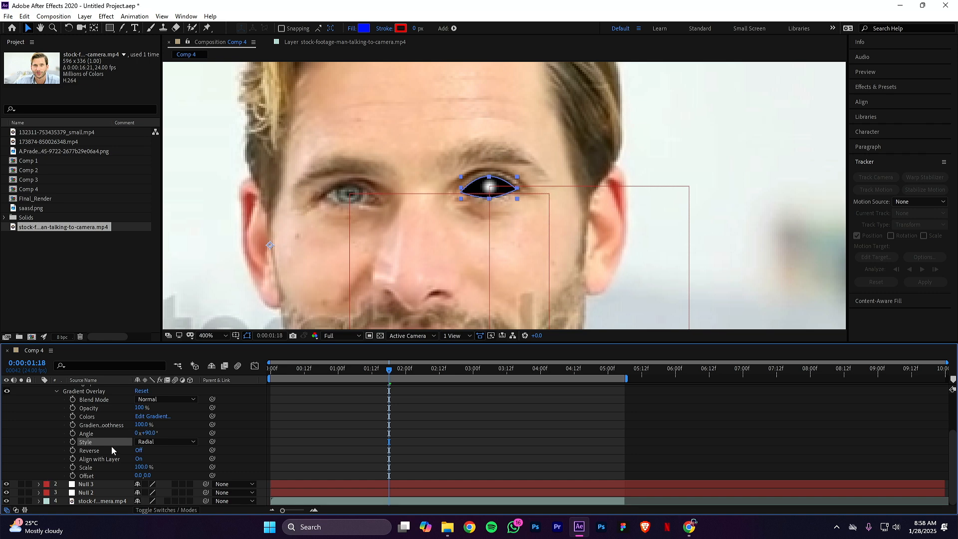
{"action": "left_click", "coordinate": [148, 418]}
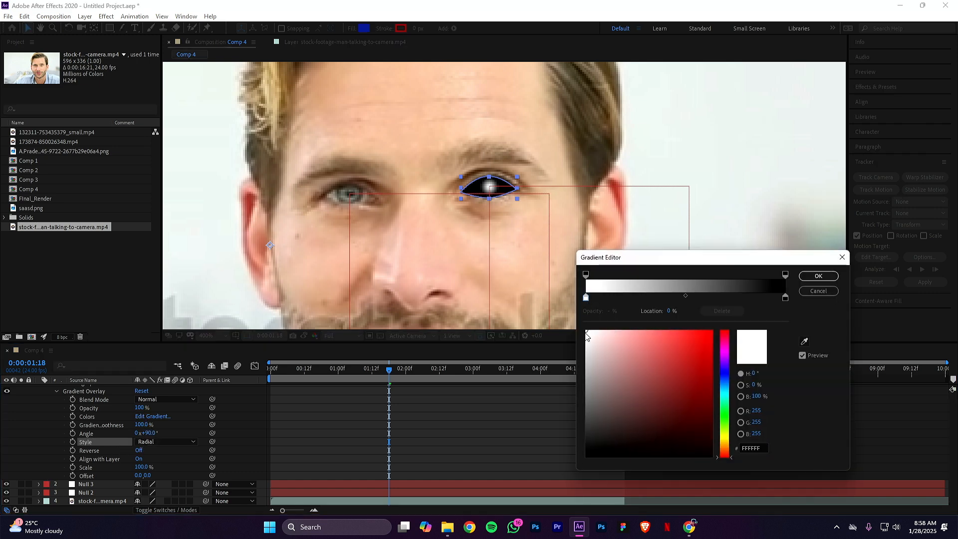
{"action": "left_click_drag", "start_coordinate": [591, 406], "coordinate": [568, 473]}
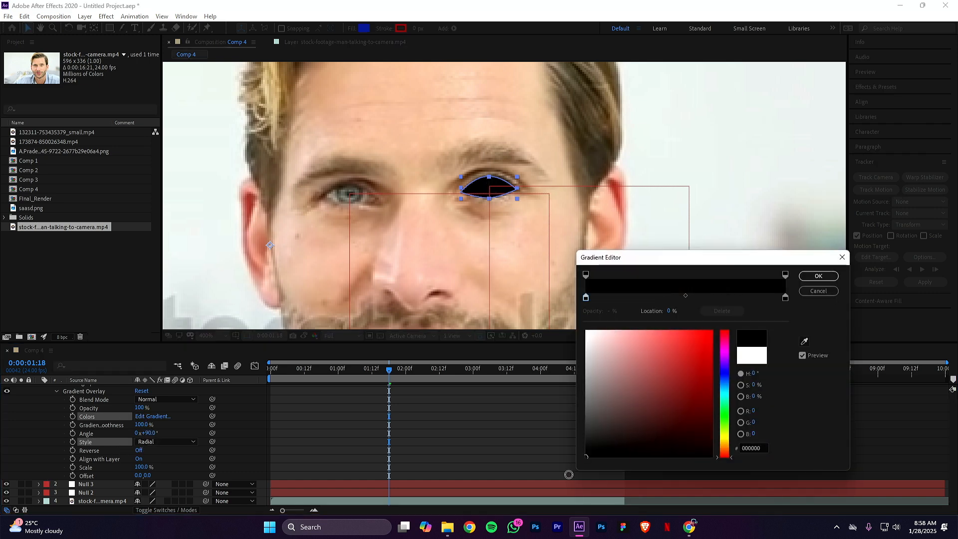
{"action": "left_click", "coordinate": [785, 298]}
{"action": "left_click", "coordinate": [601, 353]}
{"action": "left_click_drag", "start_coordinate": [600, 353], "coordinate": [581, 350]}
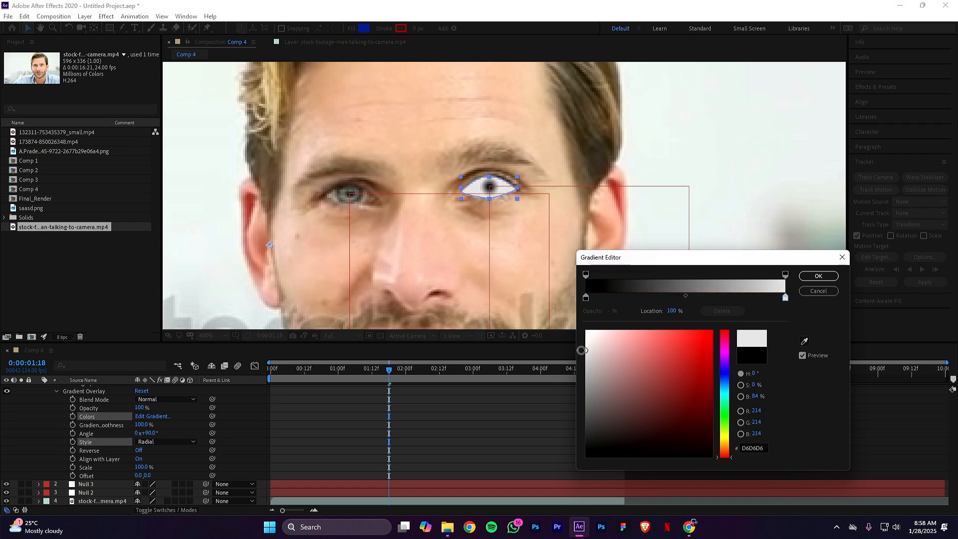
{"action": "left_click", "coordinate": [819, 276]}
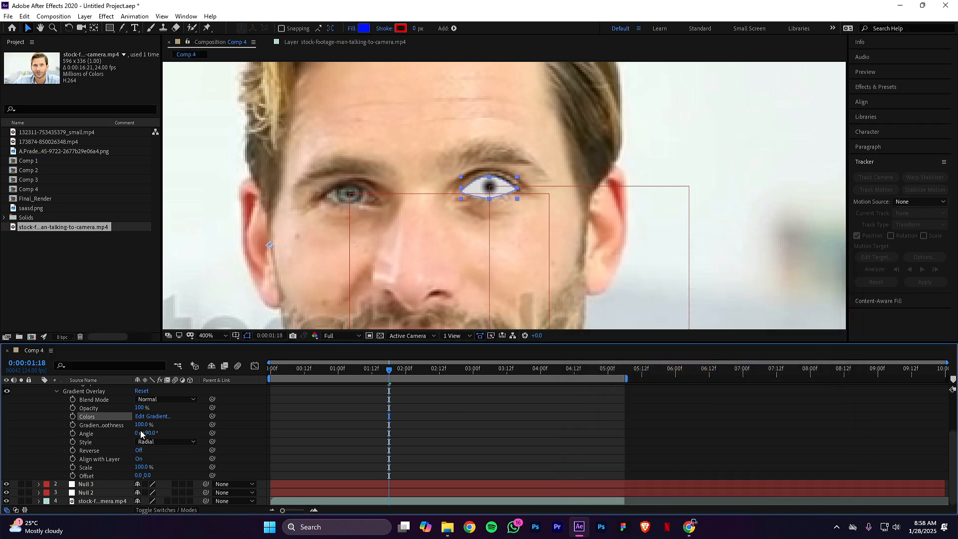
Set the gradient overlay's scale to 150%.
{"action": "mouse_move", "coordinate": [141, 433]}
{"action": "left_mouse_down"}
{"action": "mouse_move", "coordinate": [173, 430]}
{"action": "mouse_move", "coordinate": [155, 429]}
{"action": "left_mouse_up"}
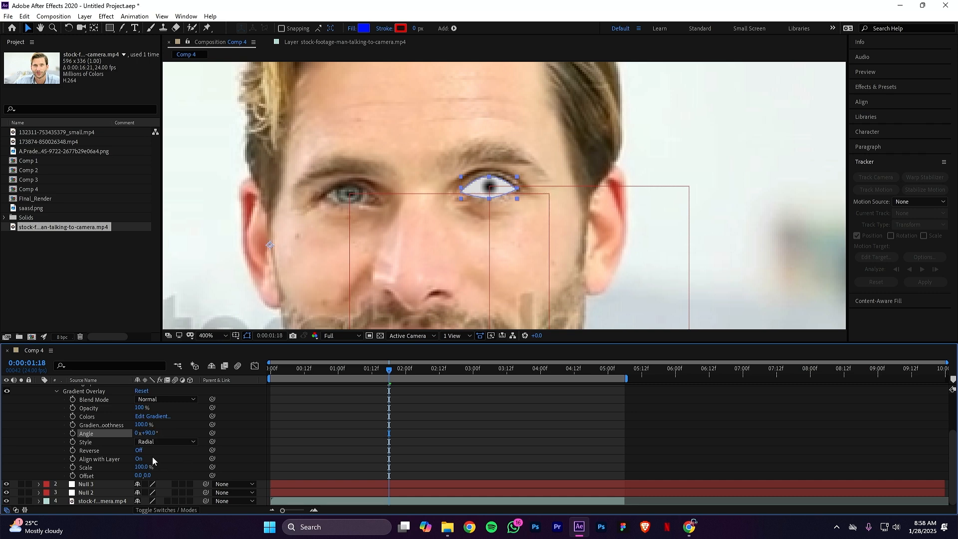
{"action": "left_click_drag", "start_coordinate": [141, 466], "coordinate": [164, 467]}
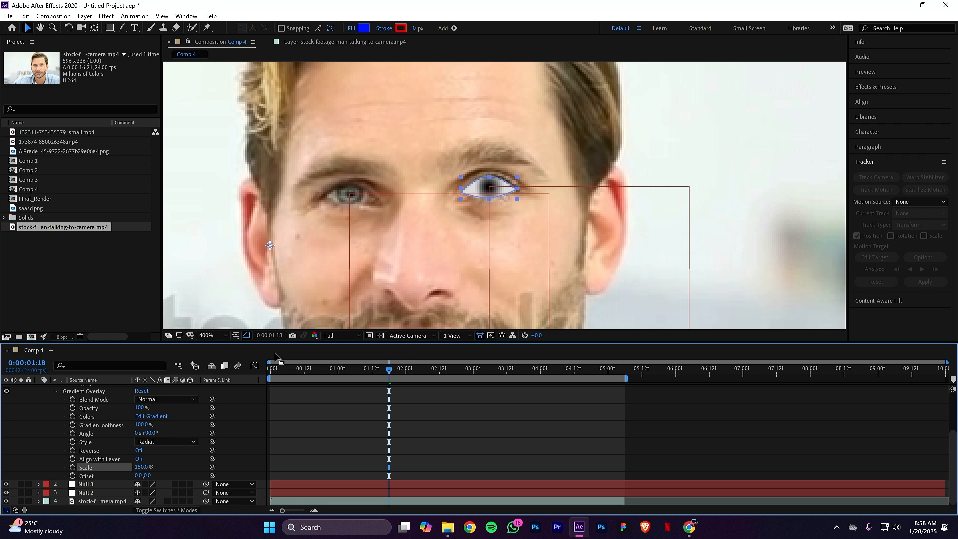
{"action": "scroll", "coordinate": [100, 424], "scroll_direction": "up", "scroll_amount": 5}
{"action": "left_click", "coordinate": [38, 388]}
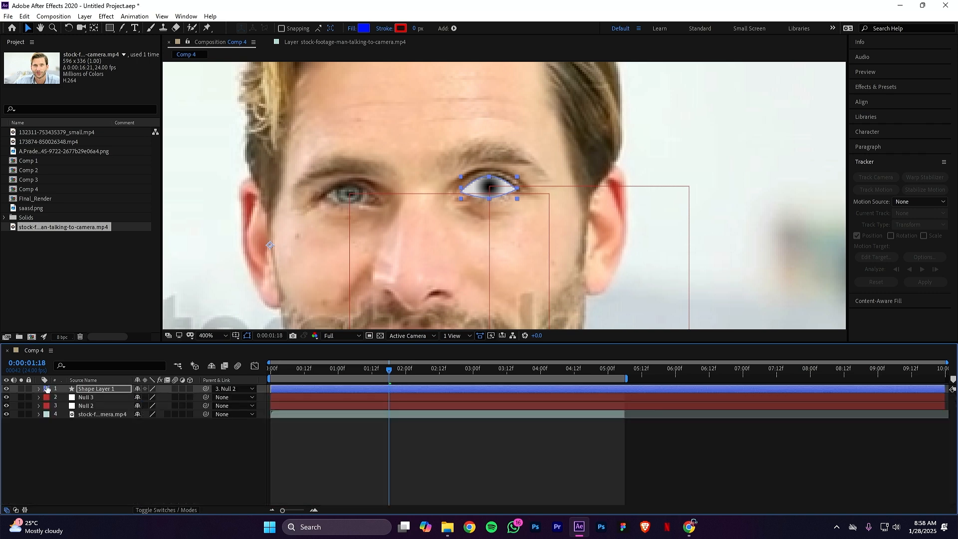
Add an Inner Shadow layer style to Shape Layer 1 and lower its opacity to 45%.
{"action": "right_click", "coordinate": [93, 392]}
{"action": "mouse_move", "coordinate": [152, 245]}
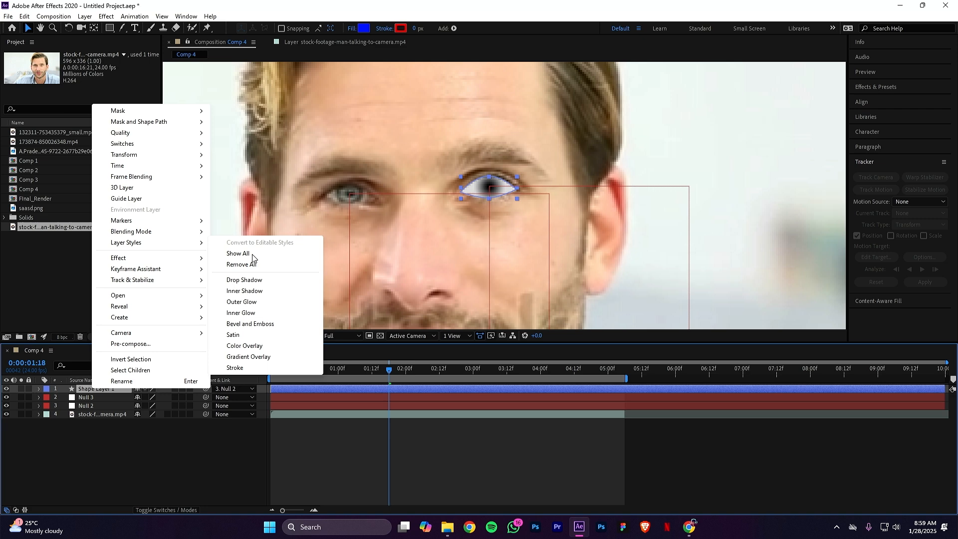
{"action": "left_click", "coordinate": [255, 292]}
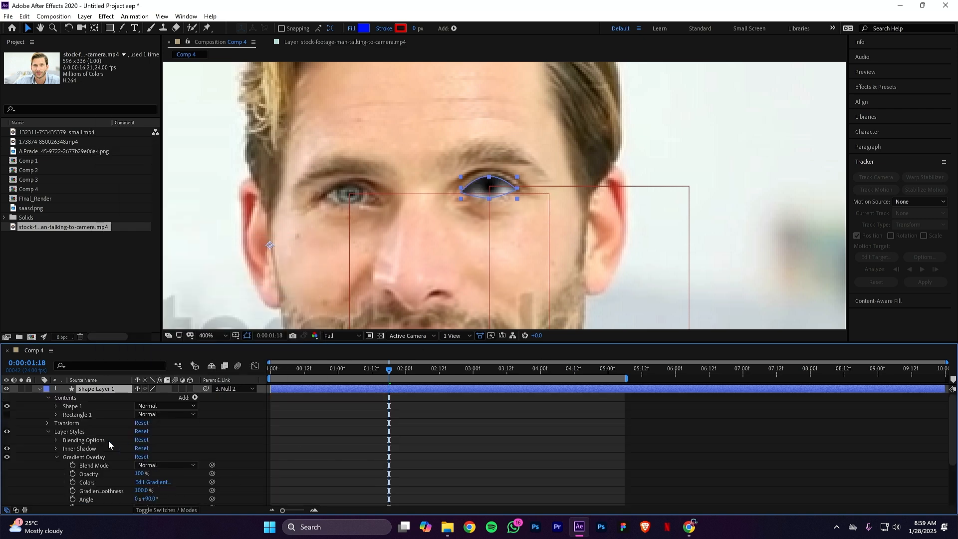
{"action": "left_click", "coordinate": [56, 448]}
{"action": "scroll", "coordinate": [119, 447], "scroll_direction": "down", "scroll_amount": 2}
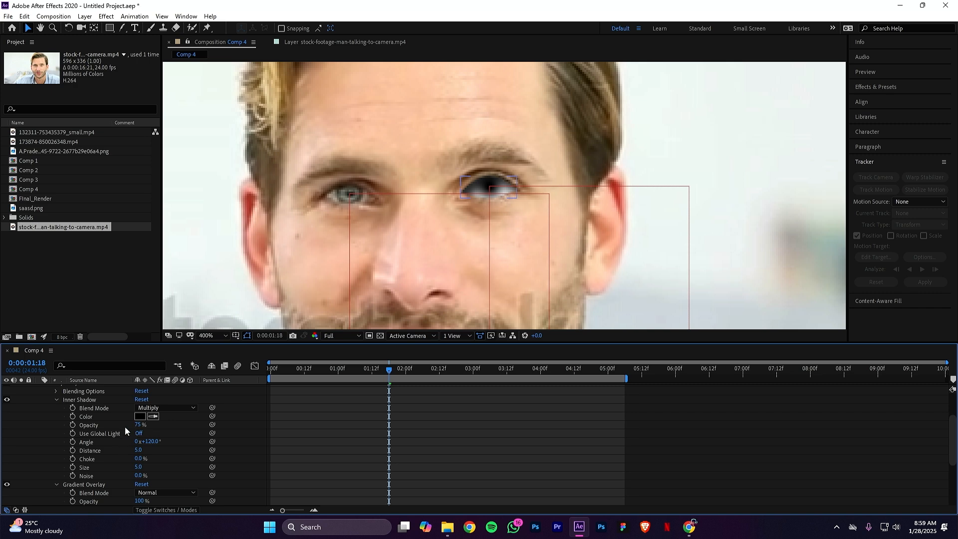
{"action": "left_click_drag", "start_coordinate": [138, 427], "coordinate": [124, 424]}
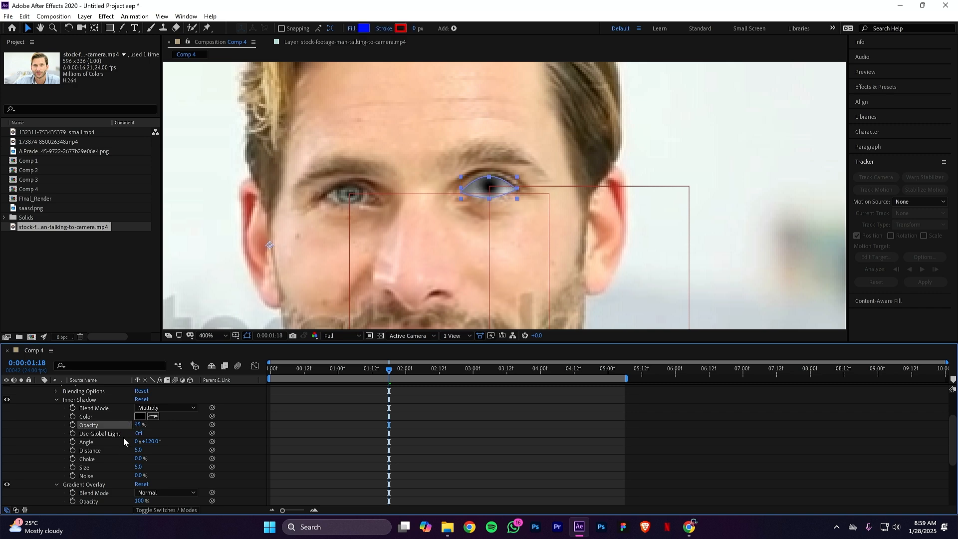
Reduce the gradient overlay's scale to 102% to shrink the dark pupil area.
{"action": "scroll", "coordinate": [125, 443], "scroll_direction": "down", "scroll_amount": 2}
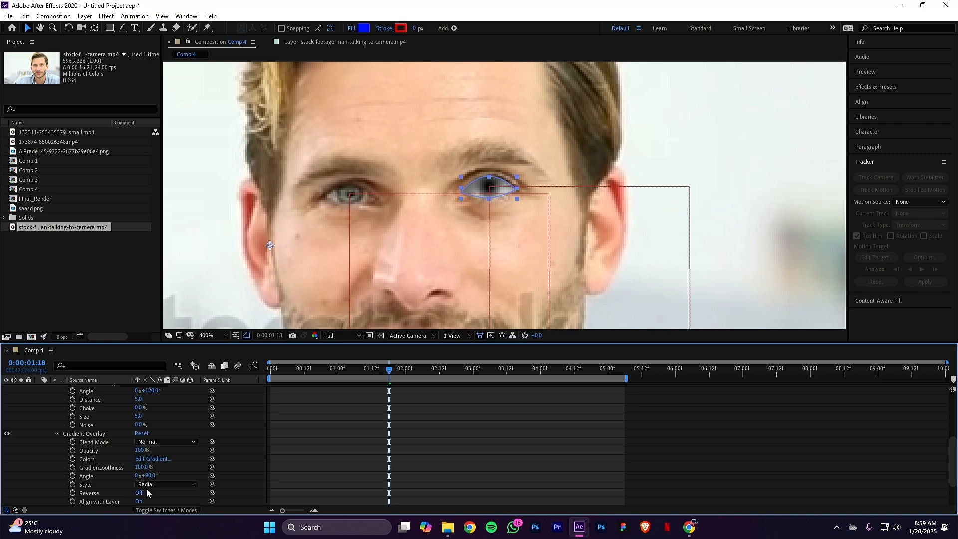
{"action": "scroll", "coordinate": [140, 499], "scroll_direction": "down", "scroll_amount": 1}
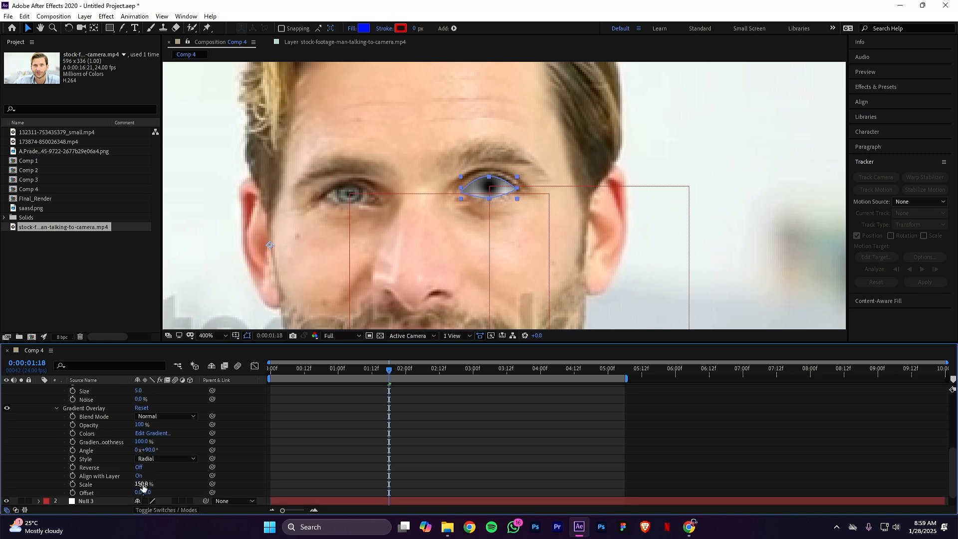
{"action": "left_click_drag", "start_coordinate": [141, 484], "coordinate": [118, 486]}
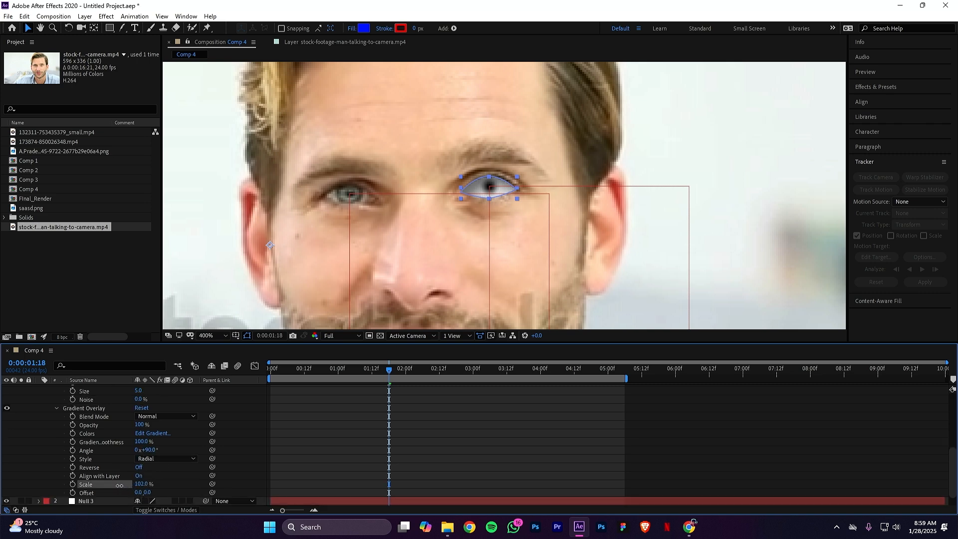
Lower the Inner Shadow opacity on Shape Layer 1 to 34% and open the shadow color for editing.
{"action": "scroll", "coordinate": [150, 429], "scroll_direction": "up", "scroll_amount": 2}
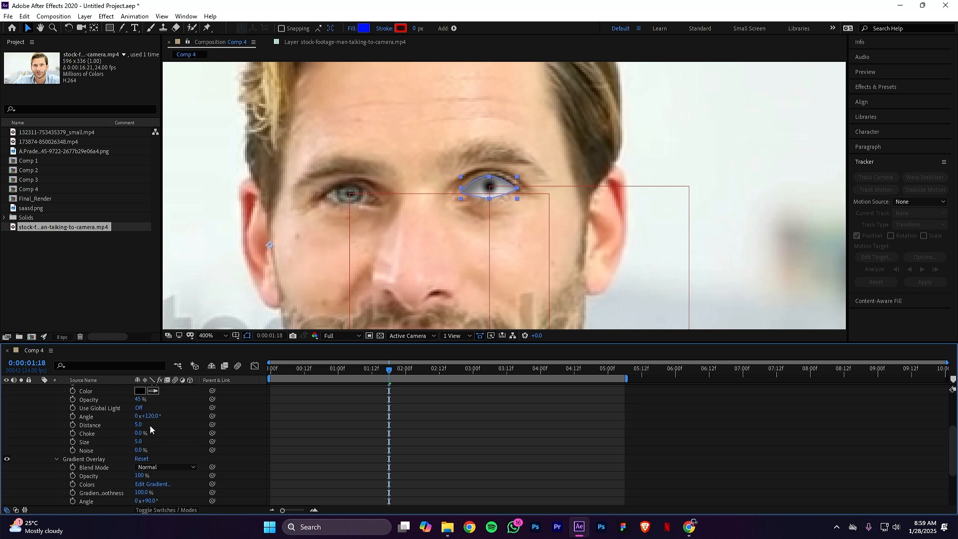
{"action": "scroll", "coordinate": [142, 424], "scroll_direction": "up", "scroll_amount": 1}
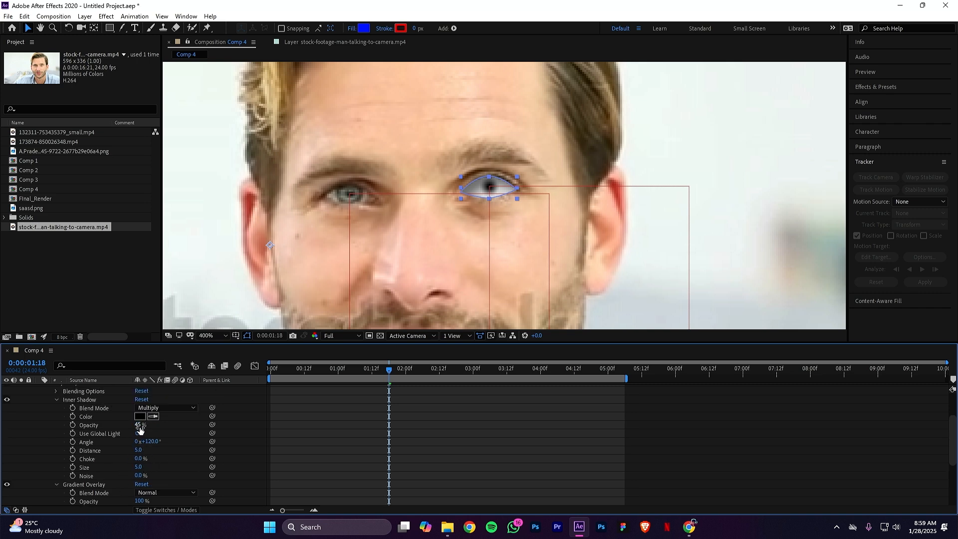
{"action": "left_click_drag", "start_coordinate": [139, 428], "coordinate": [150, 435]}
{"action": "scroll", "coordinate": [147, 449], "scroll_direction": "up", "scroll_amount": 1}
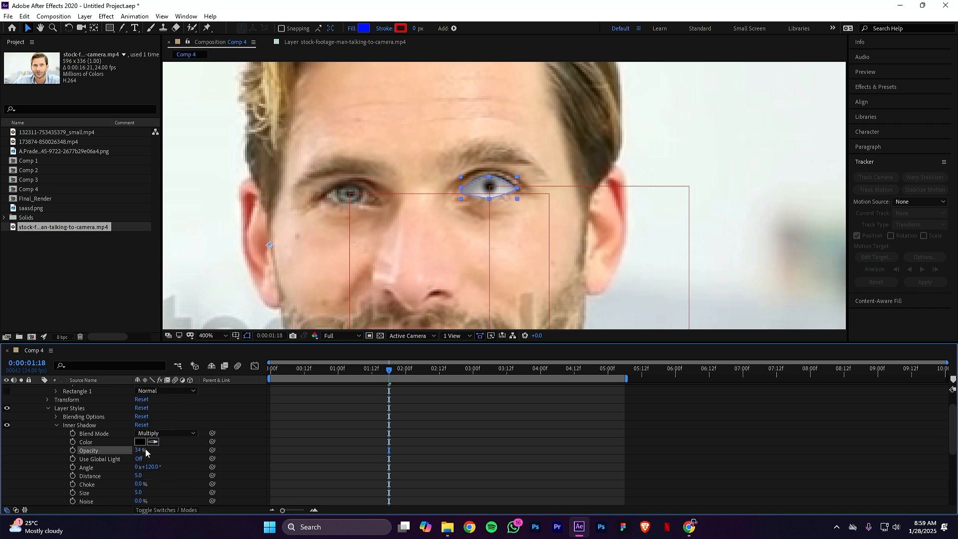
{"action": "left_click", "coordinate": [141, 442]}
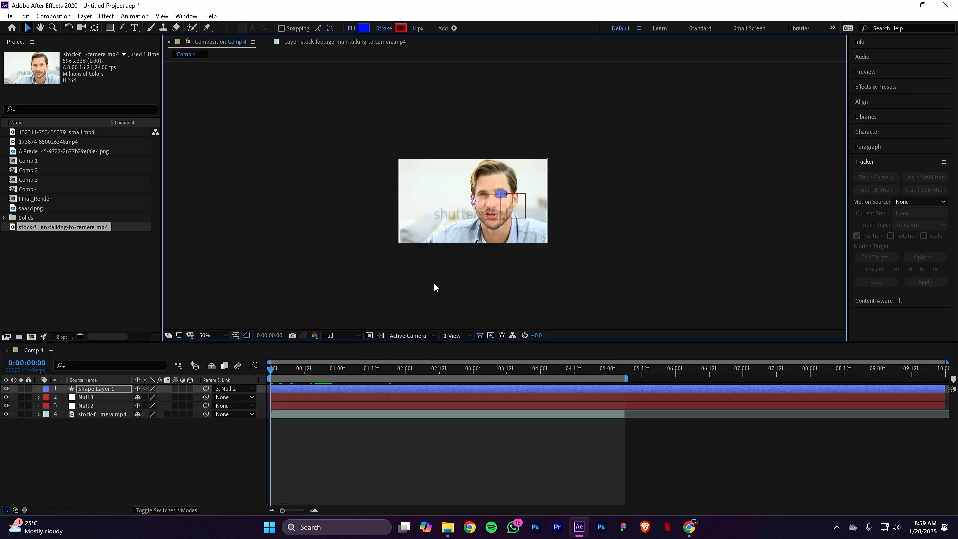
Recolor the light end of Shape Layer 1's gradient overlay to teal blue and collapse the layer's properties.
{"action": "scroll", "coordinate": [434, 287], "scroll_direction": "up", "scroll_amount": 1}
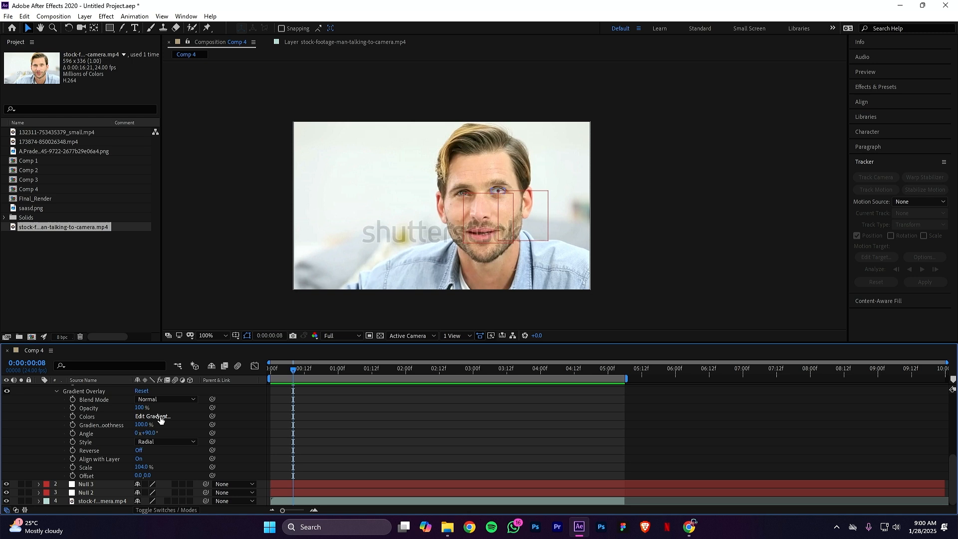
{"action": "left_click", "coordinate": [153, 416]}
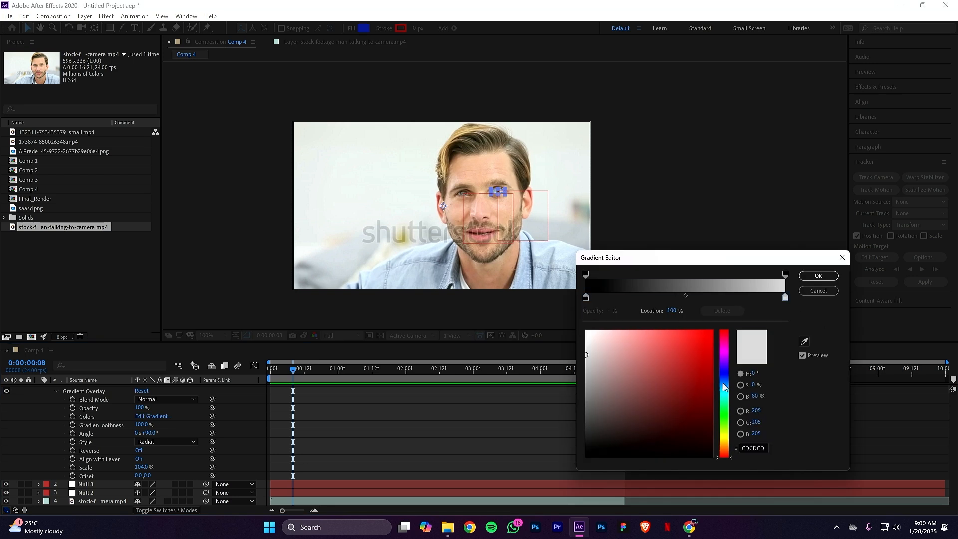
{"action": "key", "text": "Return"}
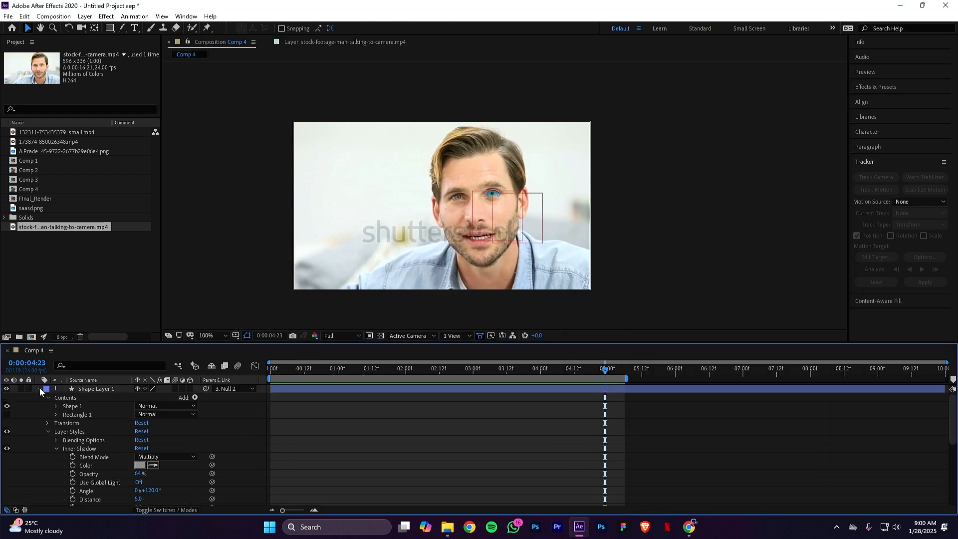
{"action": "left_click", "coordinate": [40, 389]}
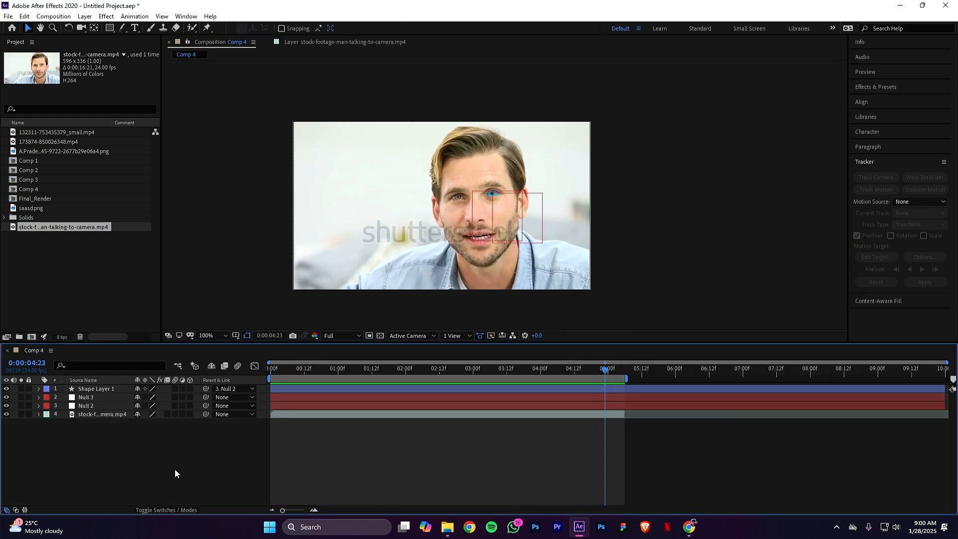
Duplicate Shape Layer 1 and parent the copy, Shape Layer 2, to Null 3.
{"action": "left_click", "coordinate": [112, 389]}
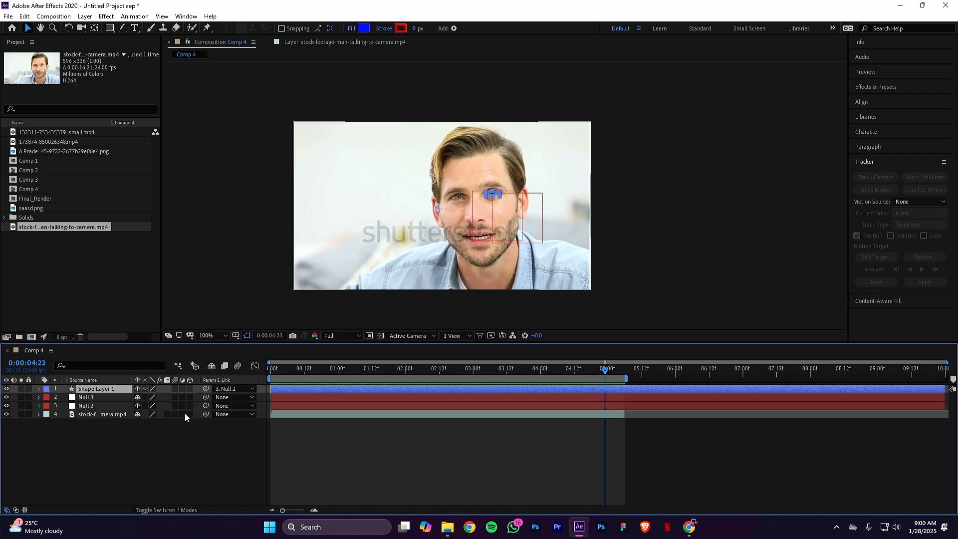
{"action": "key", "text": "ctrl+d"}
{"action": "left_click", "coordinate": [232, 389]}
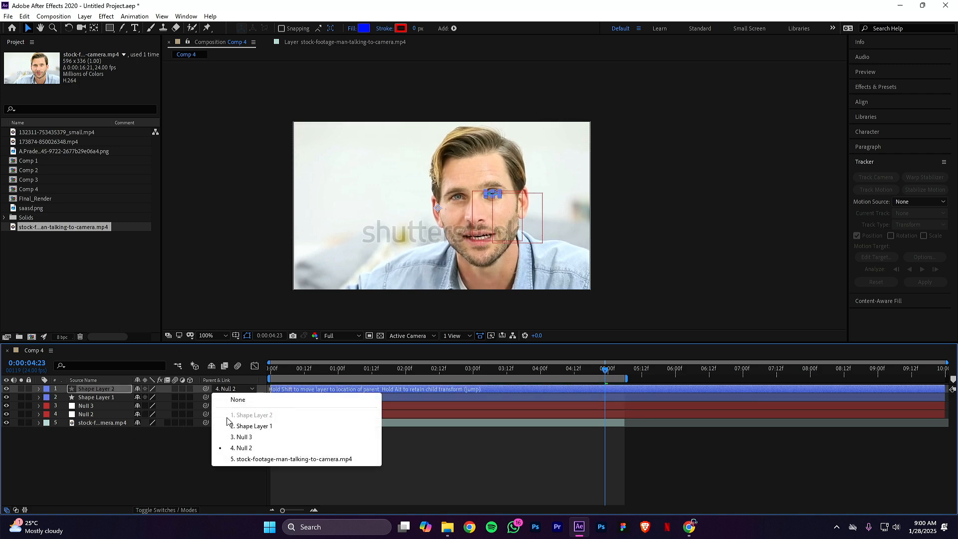
{"action": "left_click", "coordinate": [230, 438]}
Move Shape Layer 2 over the man's uncovered eye and align it with that eye at the composition's first frame.
{"action": "scroll", "coordinate": [514, 202], "scroll_direction": "up", "scroll_amount": 4}
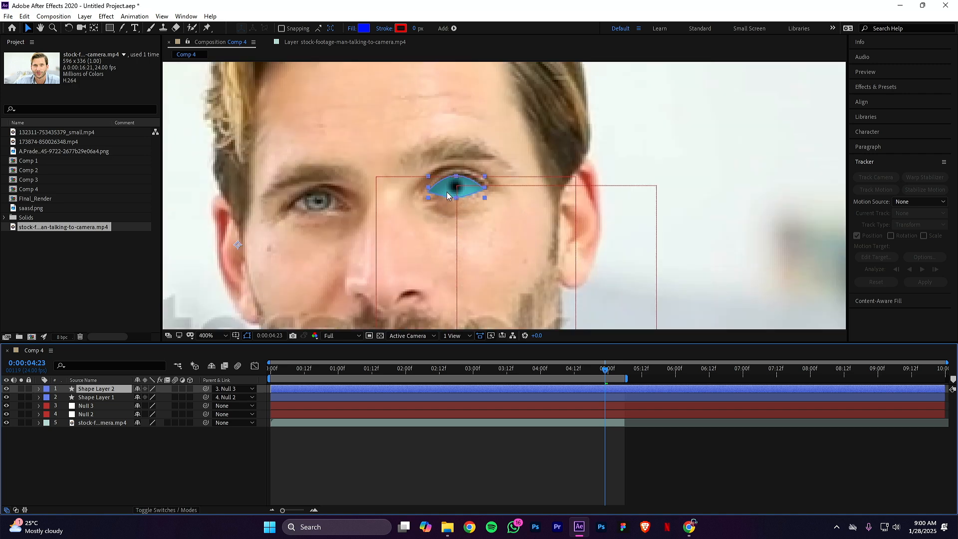
{"action": "left_click_drag", "start_coordinate": [444, 187], "coordinate": [307, 205]}
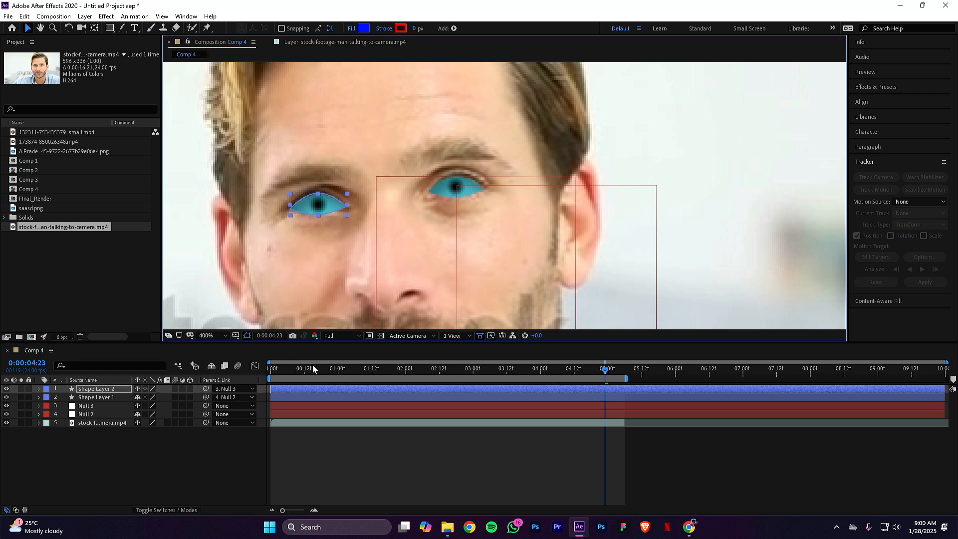
{"action": "left_click_drag", "start_coordinate": [313, 368], "coordinate": [231, 385]}
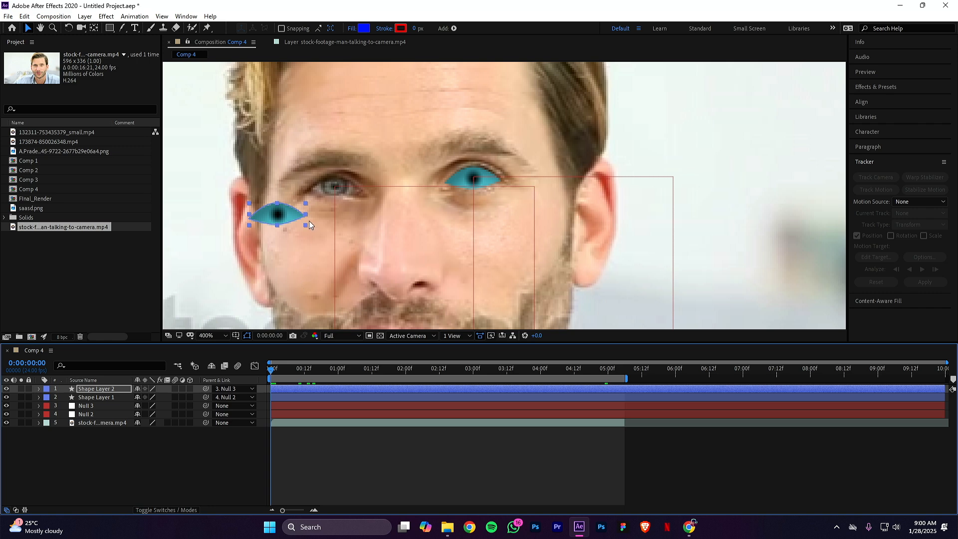
{"action": "left_click_drag", "start_coordinate": [292, 219], "coordinate": [343, 187]}
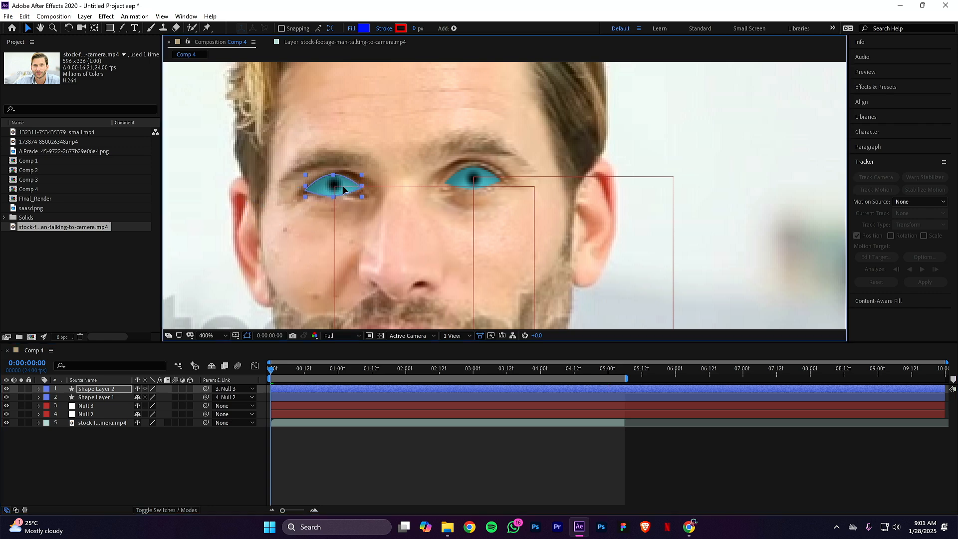
Play and scrub through the composition to check how both replaced eyes follow the face, and return to the first frame.
{"action": "key", "text": "space"}
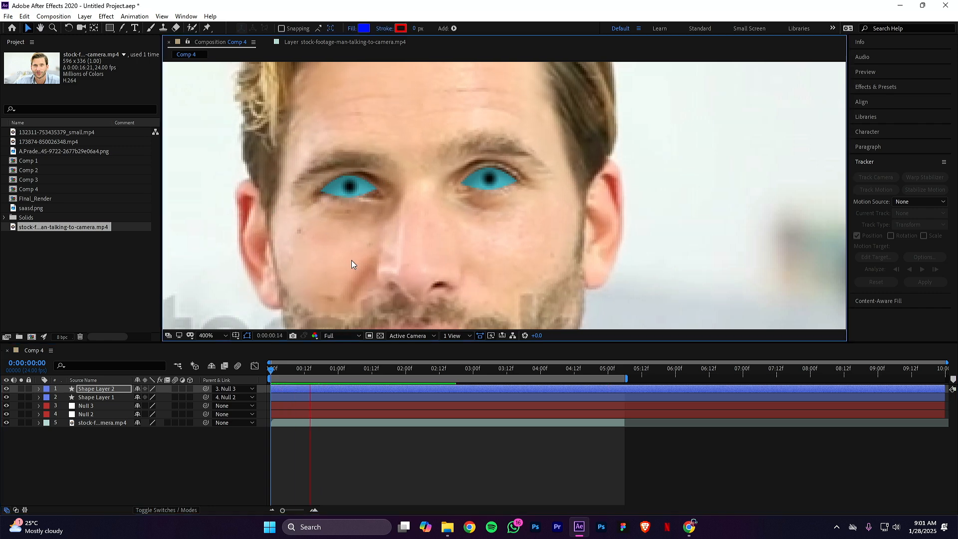
{"action": "scroll", "coordinate": [425, 217], "scroll_direction": "down", "scroll_amount": 2}
{"action": "scroll", "coordinate": [425, 217], "scroll_direction": "down", "scroll_amount": 2}
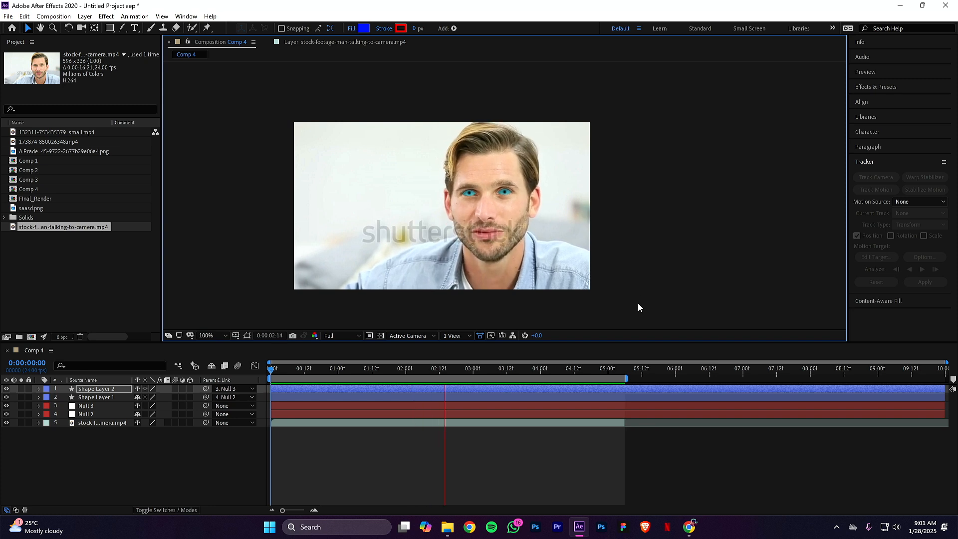
{"action": "key", "text": "space"}
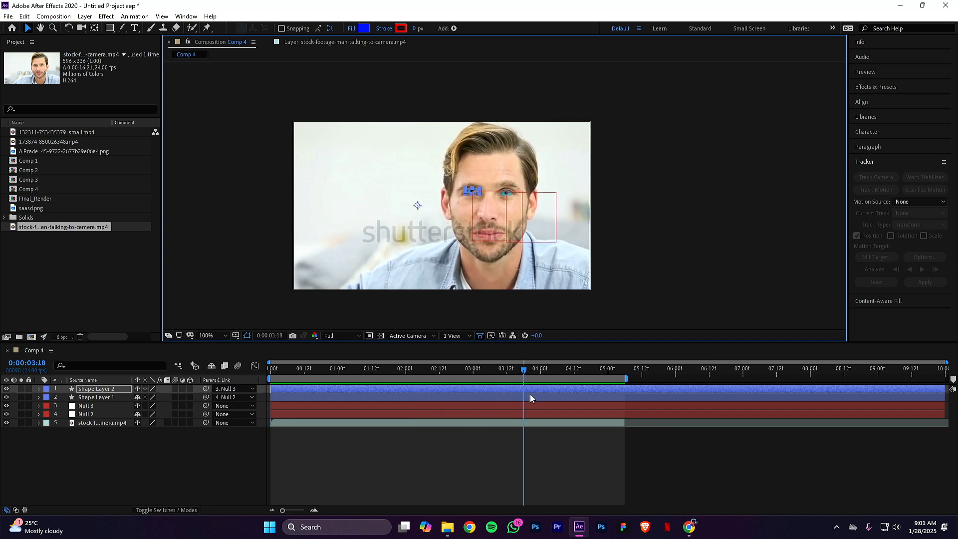
{"action": "left_click_drag", "start_coordinate": [524, 370], "coordinate": [237, 284]}
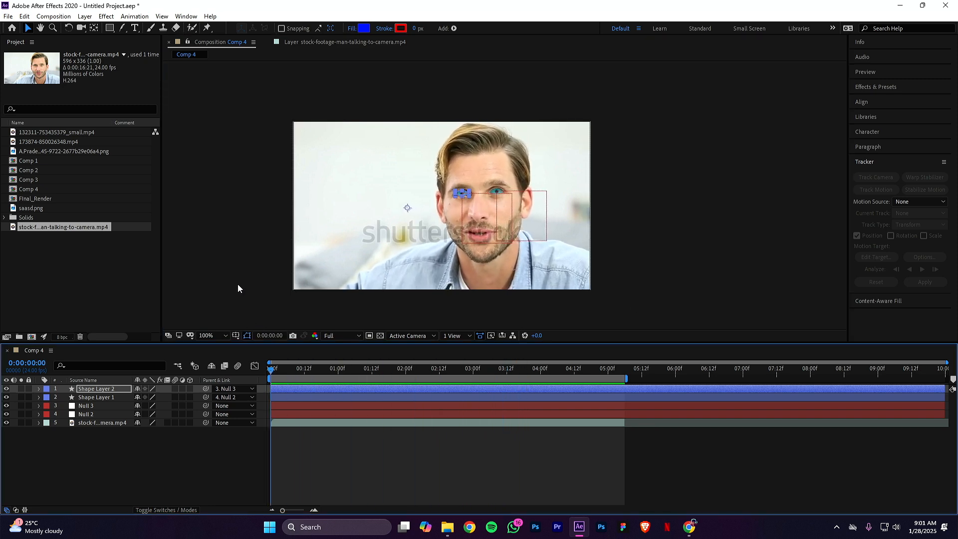
{"action": "left_click", "coordinate": [237, 289]}
{"action": "left_click_drag", "start_coordinate": [272, 371], "coordinate": [340, 372]}
{"action": "key", "text": "space"}
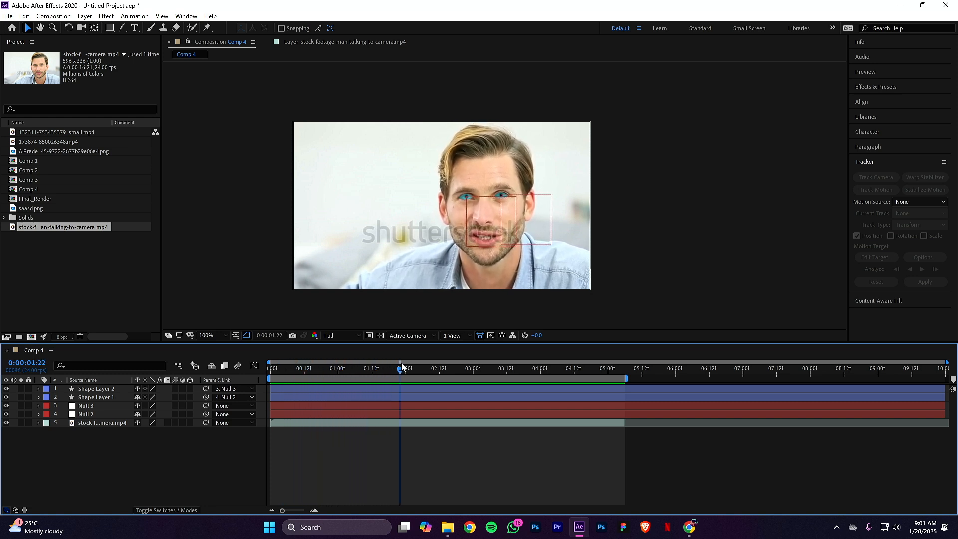
{"action": "key", "text": "space"}
{"action": "key", "text": "Home"}
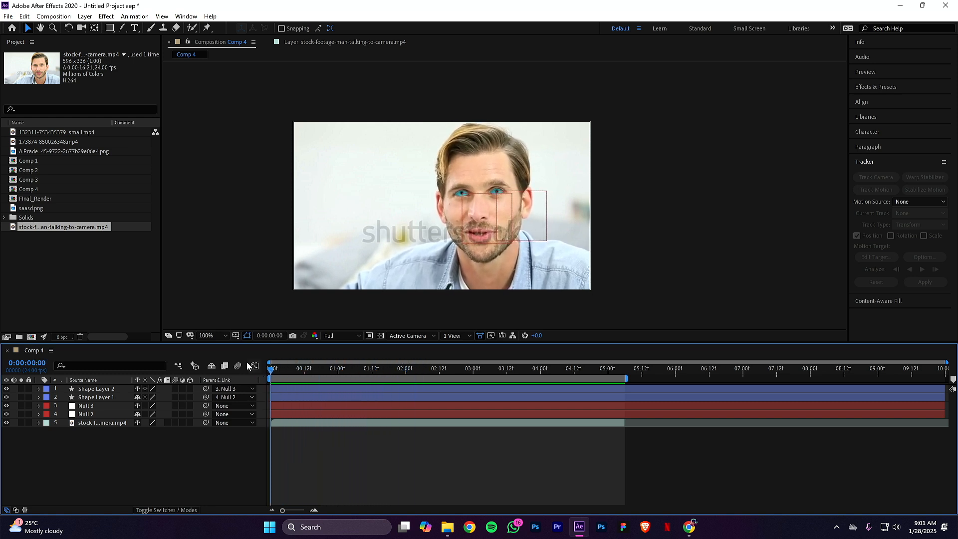
Add Comp 4 to the Render Queue.
{"action": "left_click", "coordinate": [8, 18]}
{"action": "mouse_move", "coordinate": [92, 181]}
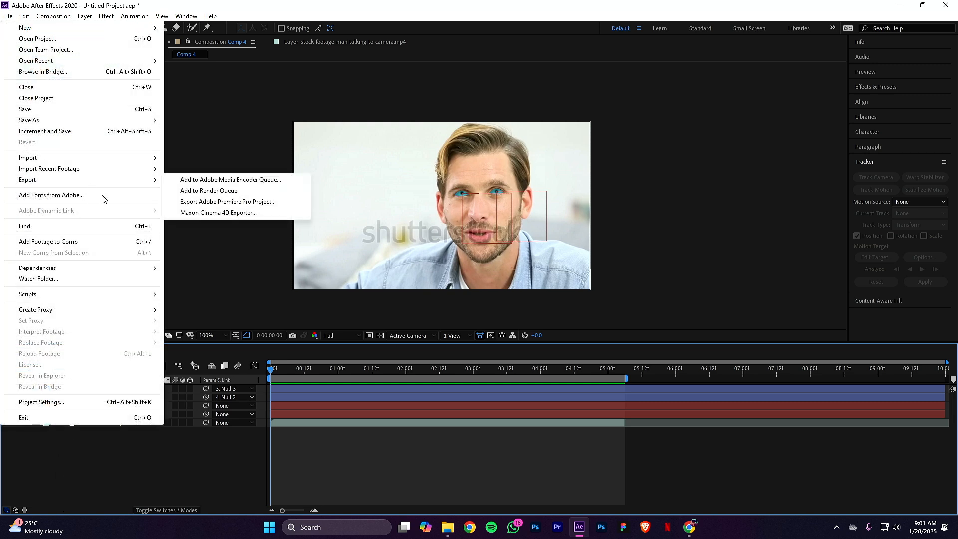
{"action": "left_click", "coordinate": [209, 190]}
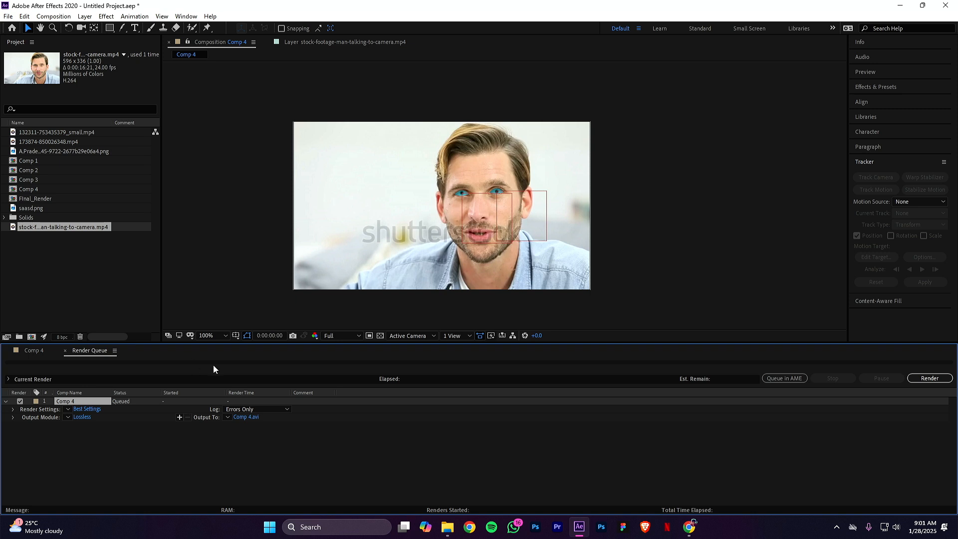
Set the render output for Comp 4 to the Desktop as Comp 4.avi.
{"action": "left_click", "coordinate": [237, 418]}
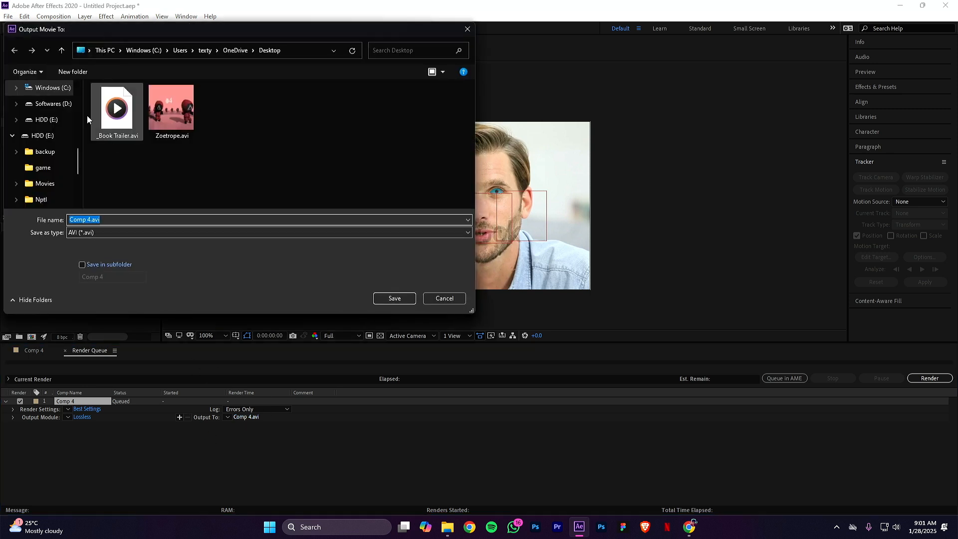
{"action": "scroll", "coordinate": [67, 112], "scroll_direction": "up", "scroll_amount": 5}
{"action": "scroll", "coordinate": [63, 125], "scroll_direction": "up", "scroll_amount": 5}
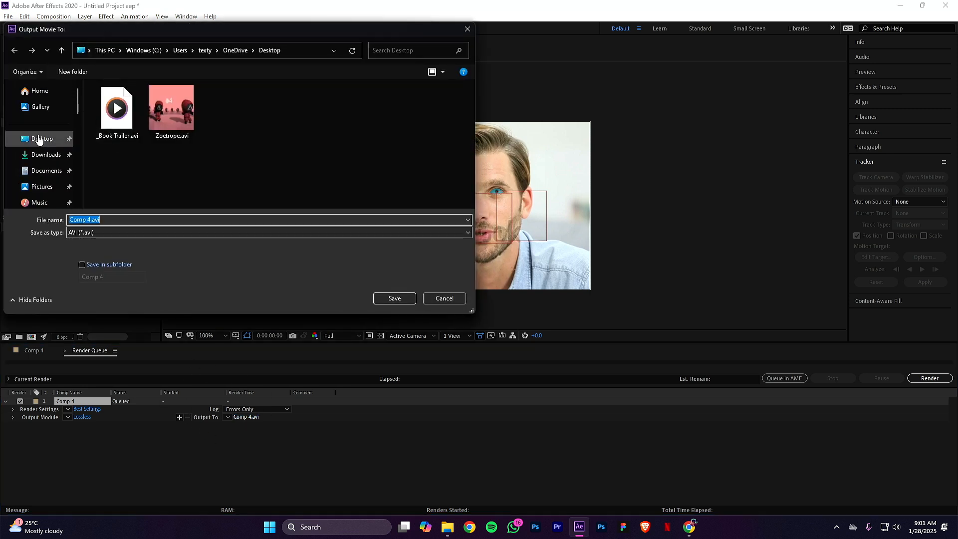
{"action": "left_click", "coordinate": [41, 138]}
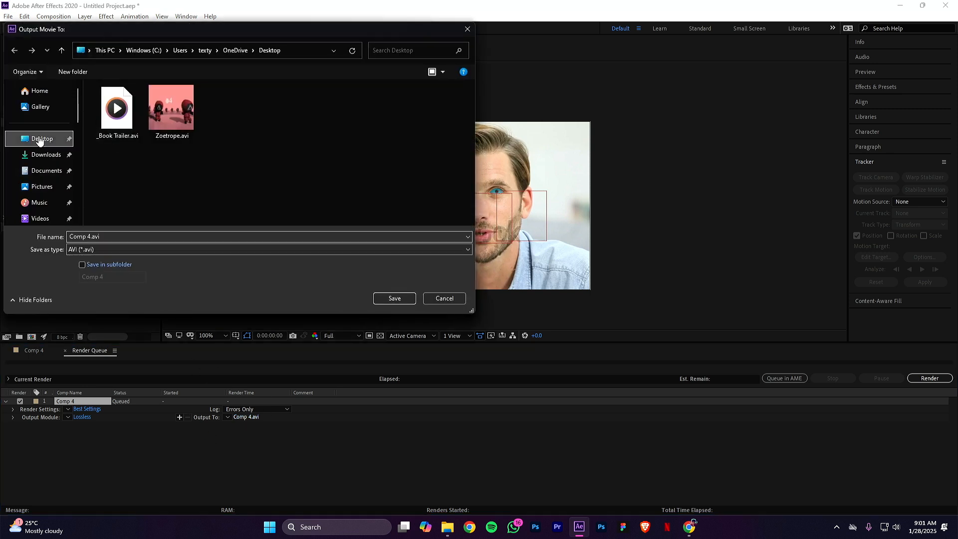
{"action": "left_click", "coordinate": [394, 299]}
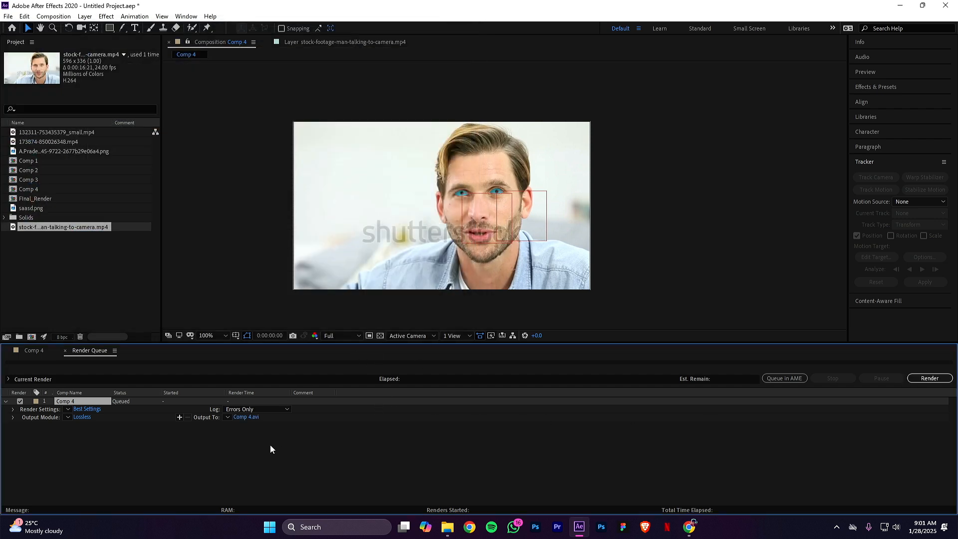
Review the render settings of the queued Comp 4 without changing them.
{"action": "left_click", "coordinate": [87, 410]}
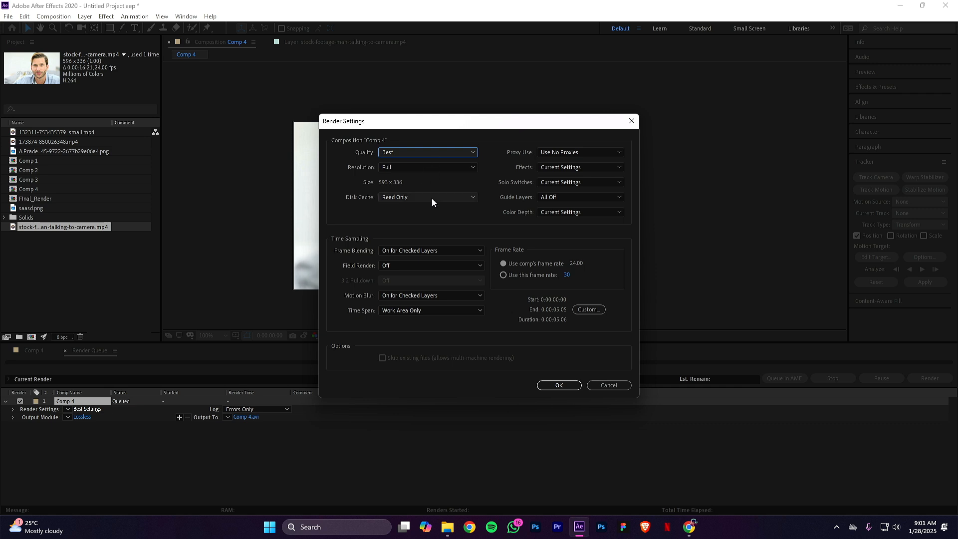
{"action": "left_click", "coordinate": [611, 386]}
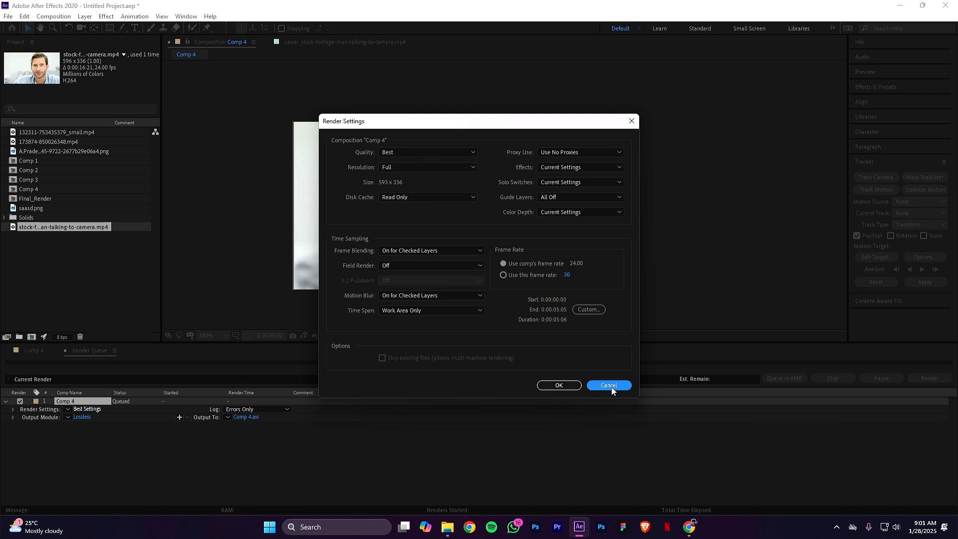
{"action": "left_click", "coordinate": [597, 383]}
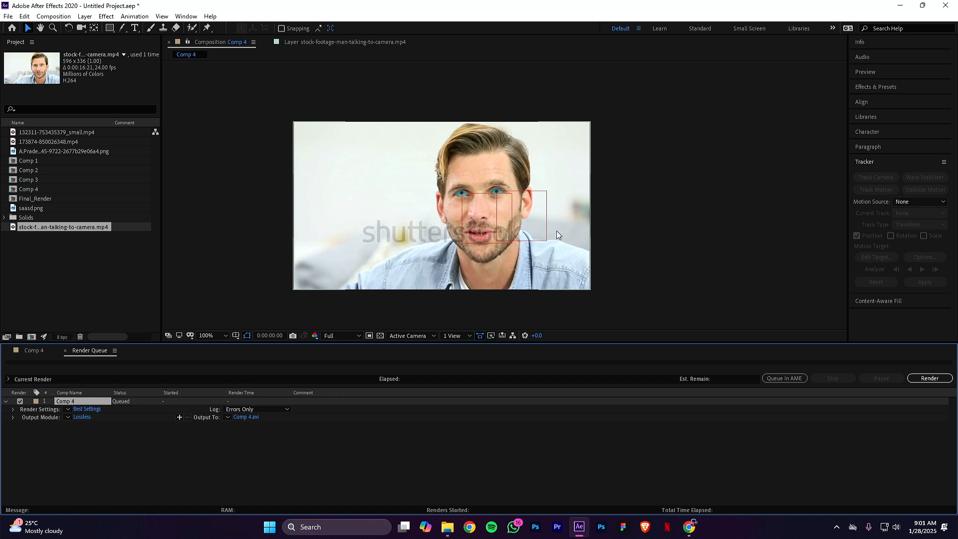
Return to the Comp 4 timeline, reveal the composition in the project, and send it to the Adobe Media Encoder queue.
{"action": "left_click", "coordinate": [33, 351]}
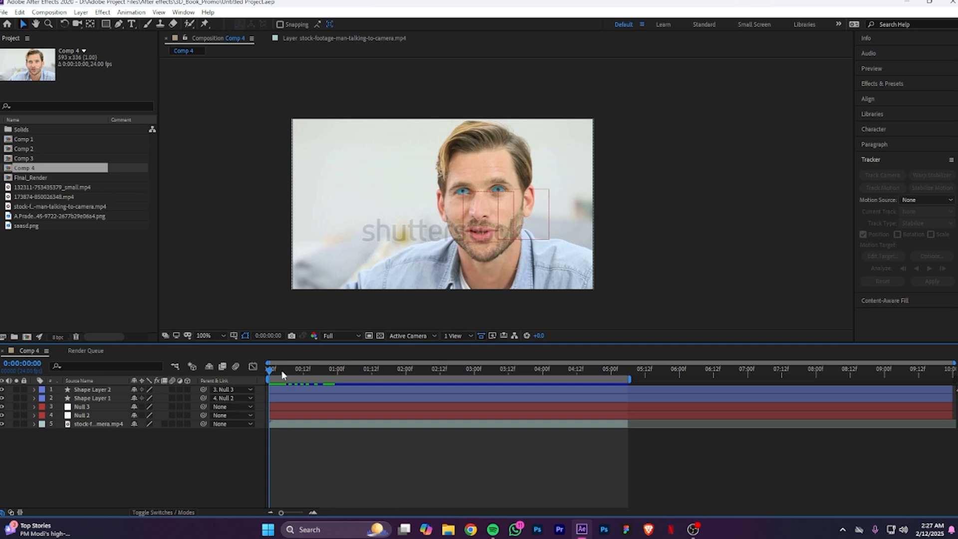
{"action": "mouse_move", "coordinate": [282, 371]}
{"action": "left_mouse_down"}
{"action": "mouse_move", "coordinate": [442, 376]}
{"action": "mouse_move", "coordinate": [269, 376]}
{"action": "left_mouse_up"}
{"action": "right_click", "coordinate": [23, 352]}
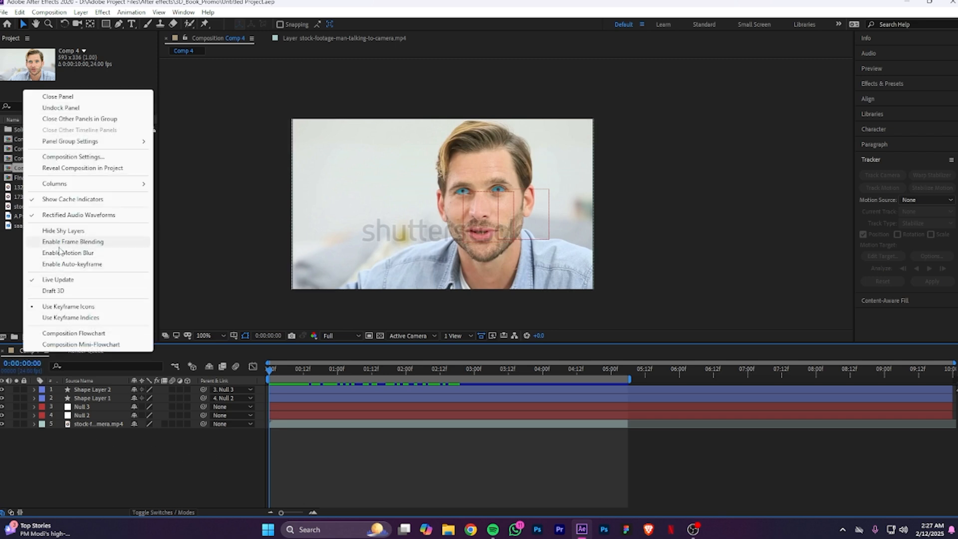
{"action": "left_click", "coordinate": [78, 168]}
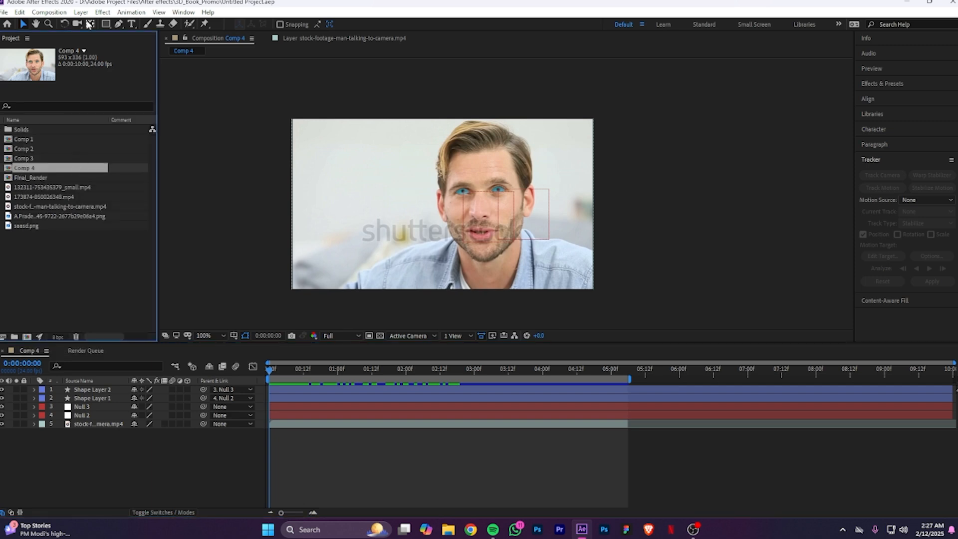
{"action": "left_click", "coordinate": [56, 13]}
{"action": "left_click", "coordinate": [128, 88]}
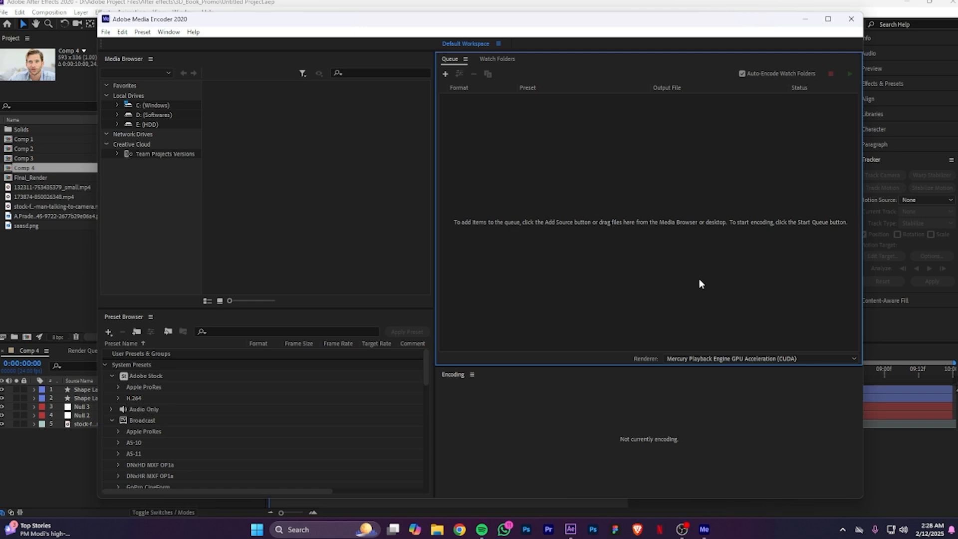
Examine the output formats available for Comp 4 in Adobe Media Encoder, keeping H.264.
{"action": "left_click", "coordinate": [455, 109]}
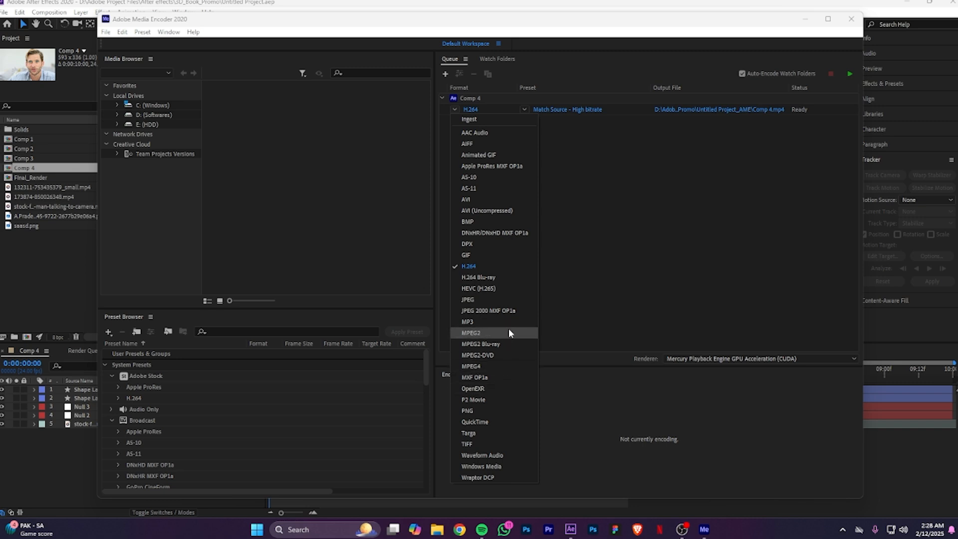
{"action": "left_click", "coordinate": [616, 187]}
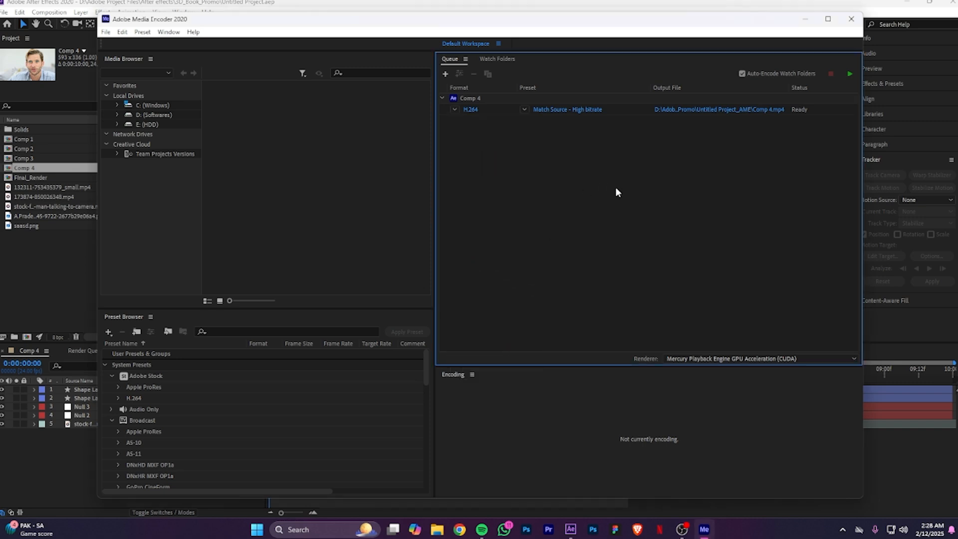
Examine the H.264 presets available for Comp 4, keeping Match Source - High bitrate.
{"action": "left_click", "coordinate": [524, 109]}
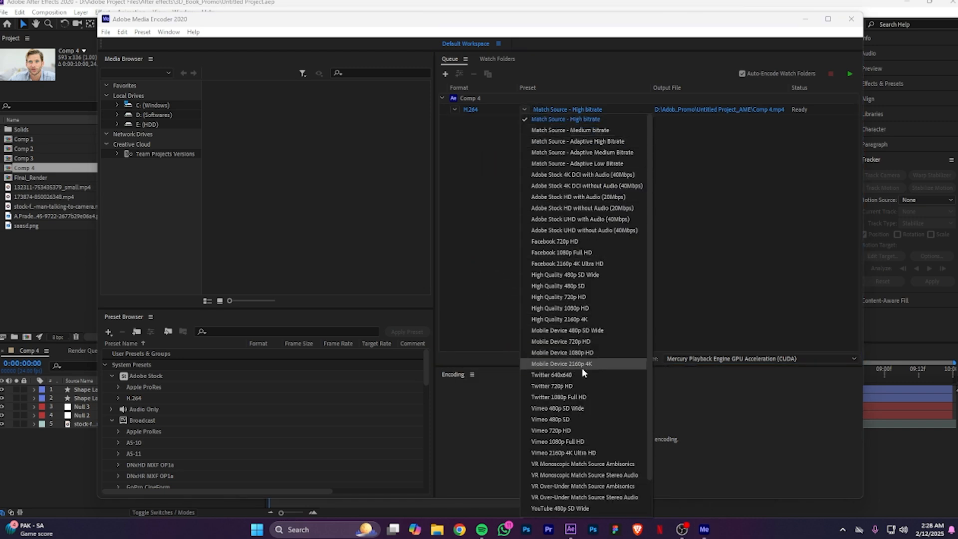
{"action": "scroll", "coordinate": [583, 441], "scroll_direction": "down", "scroll_amount": 2}
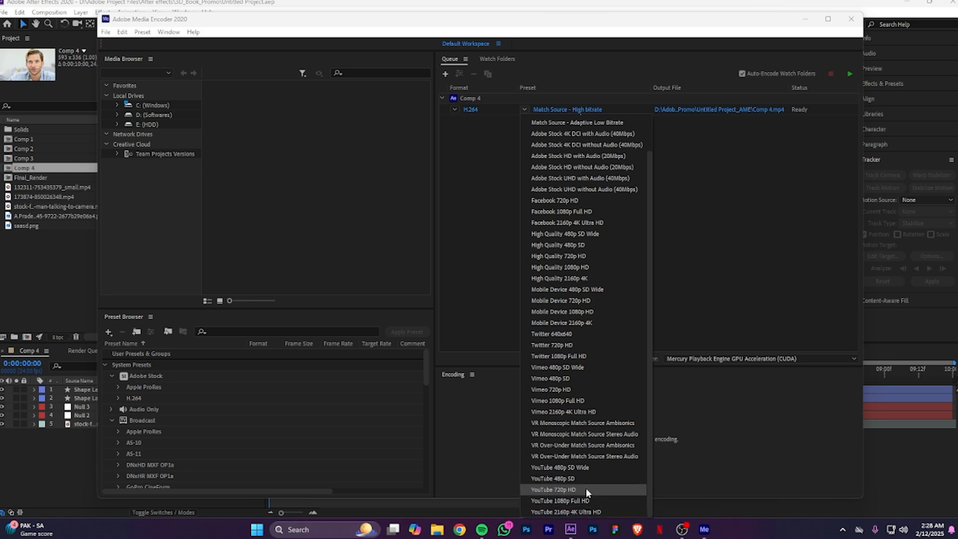
{"action": "left_click", "coordinate": [729, 198]}
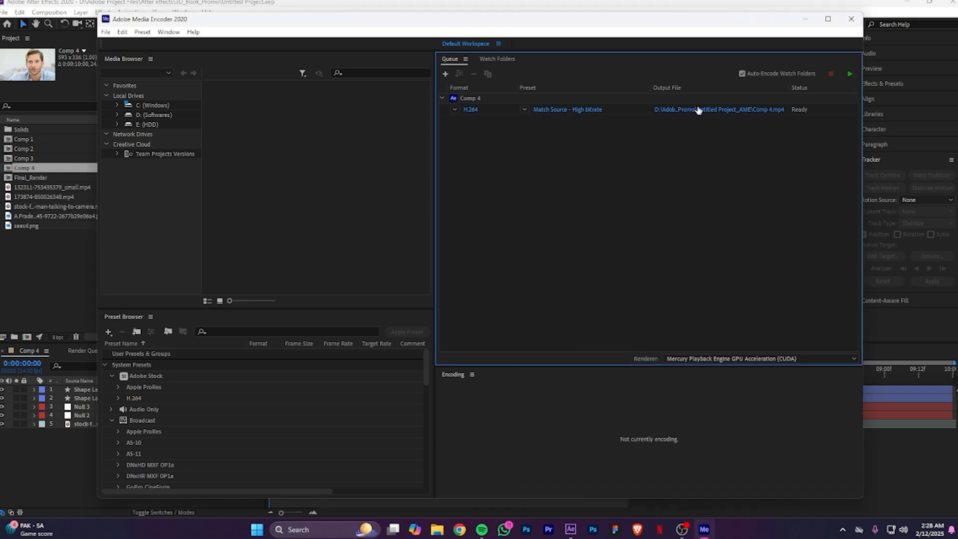
Set the output file of Comp 4 to Comp 41.mp4 in the Render folder on drive E: and start encoding the queue.
{"action": "left_click", "coordinate": [699, 109]}
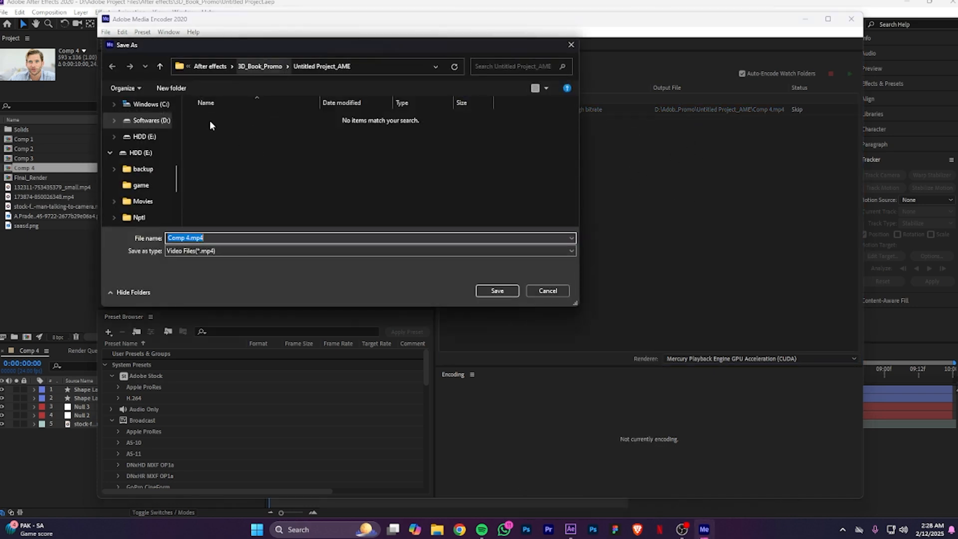
{"action": "scroll", "coordinate": [149, 194], "scroll_direction": "down", "scroll_amount": 2}
{"action": "scroll", "coordinate": [150, 195], "scroll_direction": "up", "scroll_amount": 4}
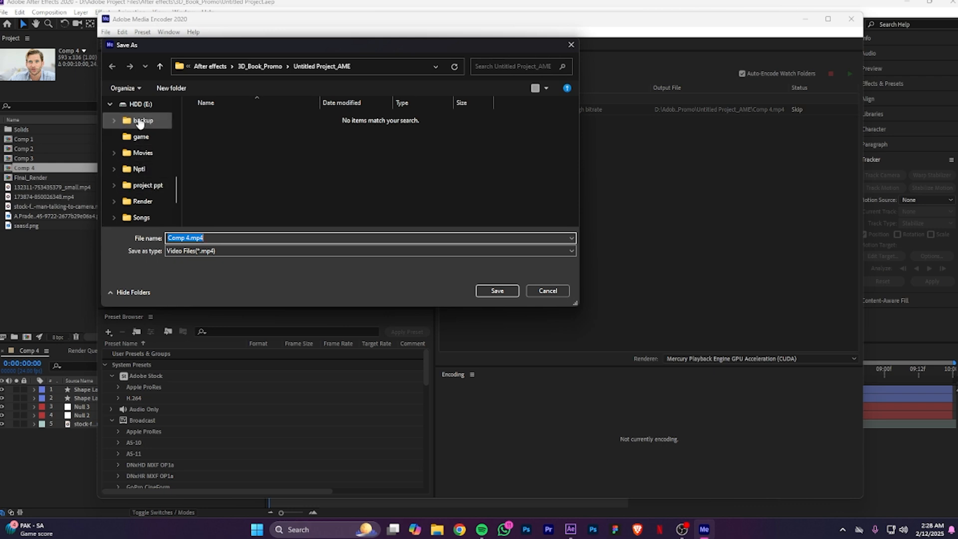
{"action": "left_click", "coordinate": [138, 104]}
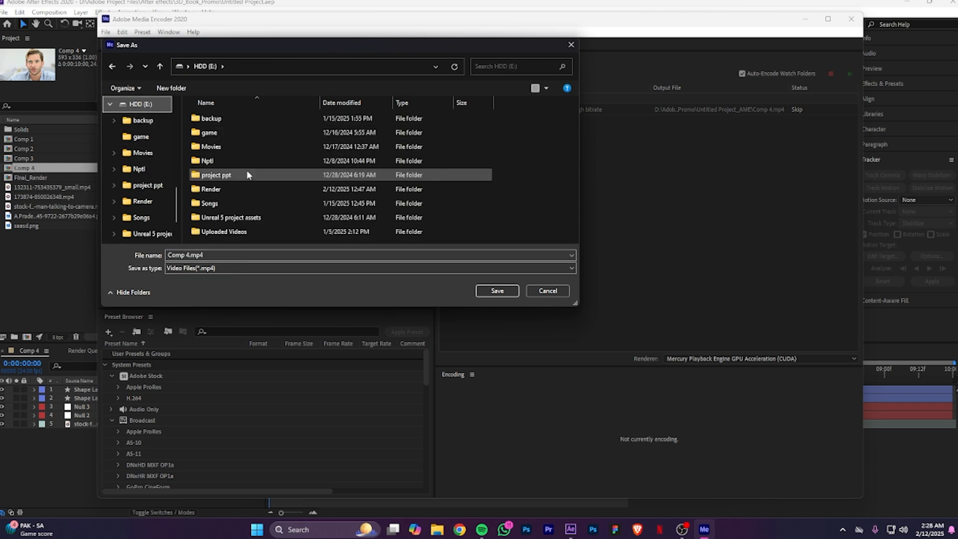
{"action": "left_click", "coordinate": [240, 189]}
{"action": "double_click", "coordinate": [238, 189]}
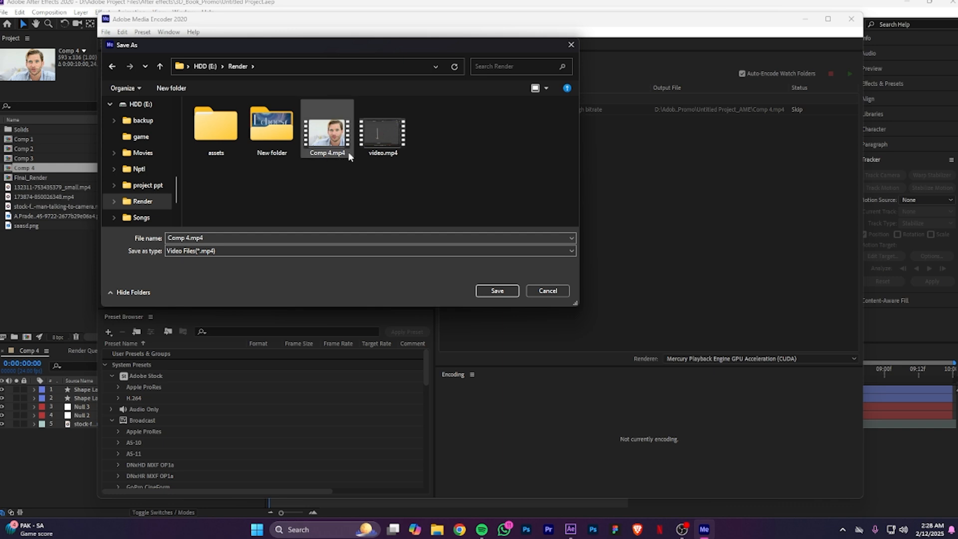
{"action": "left_click", "coordinate": [190, 238]}
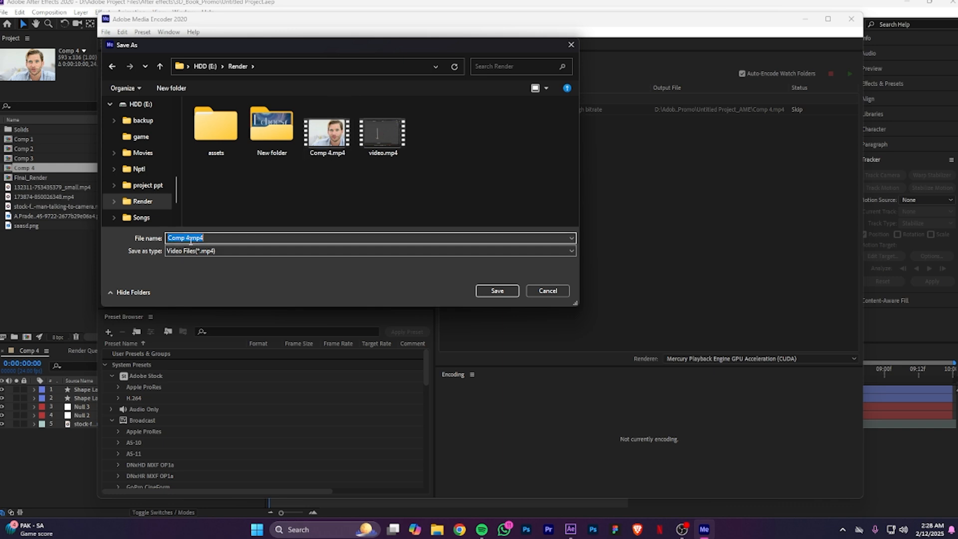
{"action": "left_click", "coordinate": [188, 238]}
{"action": "type", "text": "1"}
{"action": "left_click", "coordinate": [486, 292]}
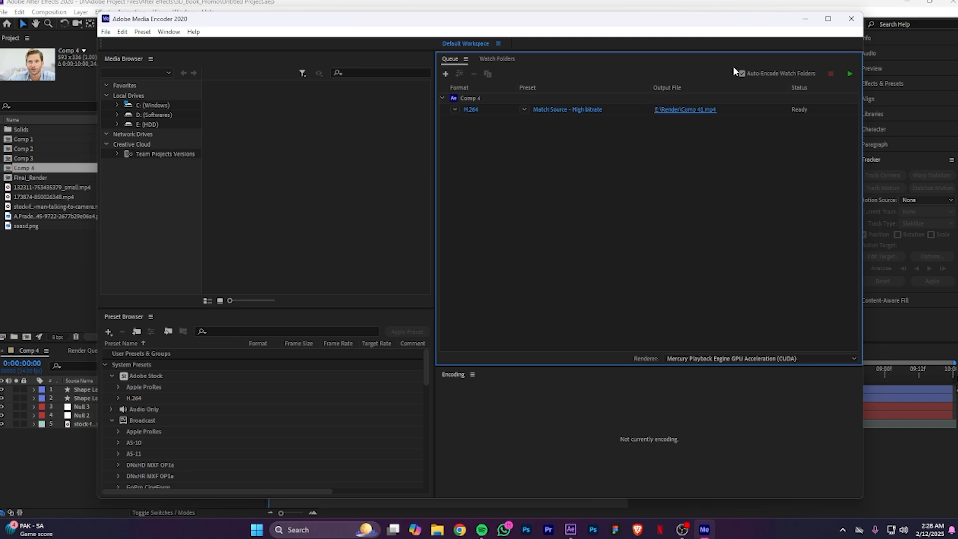
{"action": "left_click", "coordinate": [850, 74]}
Switch to File Explorer, play Comp 41.mp4 from the Render folder on drive E:, and close the player and the folder window.
{"action": "left_click", "coordinate": [437, 530]}
{"action": "left_click", "coordinate": [37, 476]}
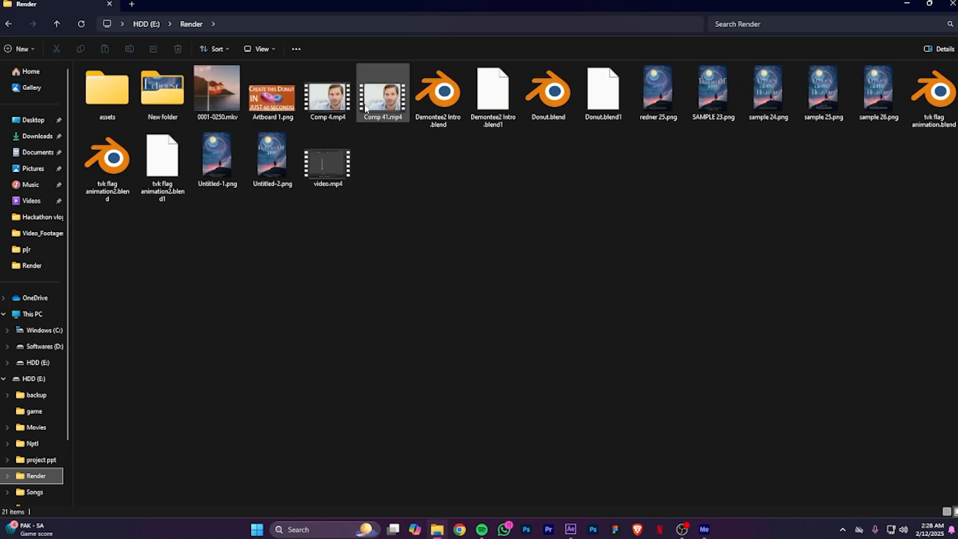
{"action": "left_click", "coordinate": [383, 98]}
{"action": "double_click", "coordinate": [383, 97]}
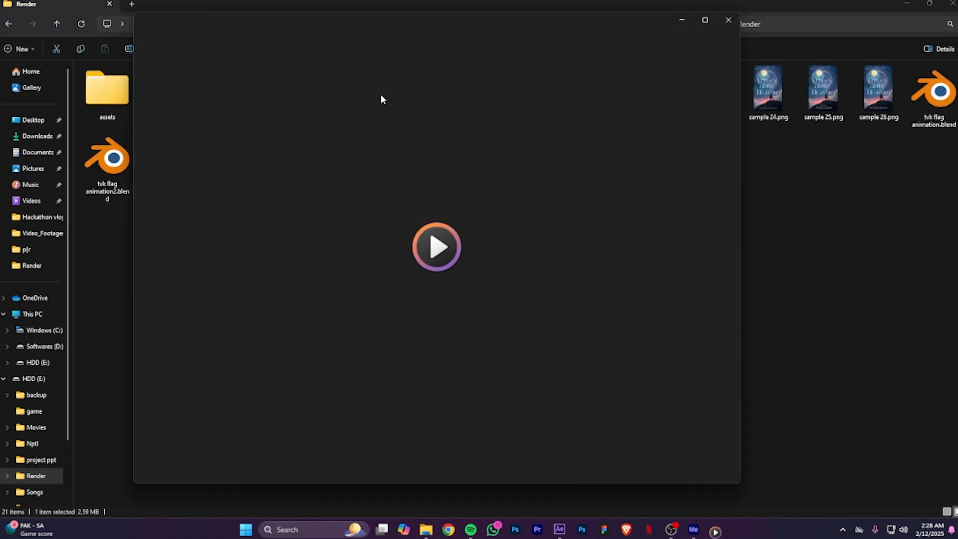
{"action": "left_click", "coordinate": [704, 20]}
{"action": "left_click", "coordinate": [952, 3]}
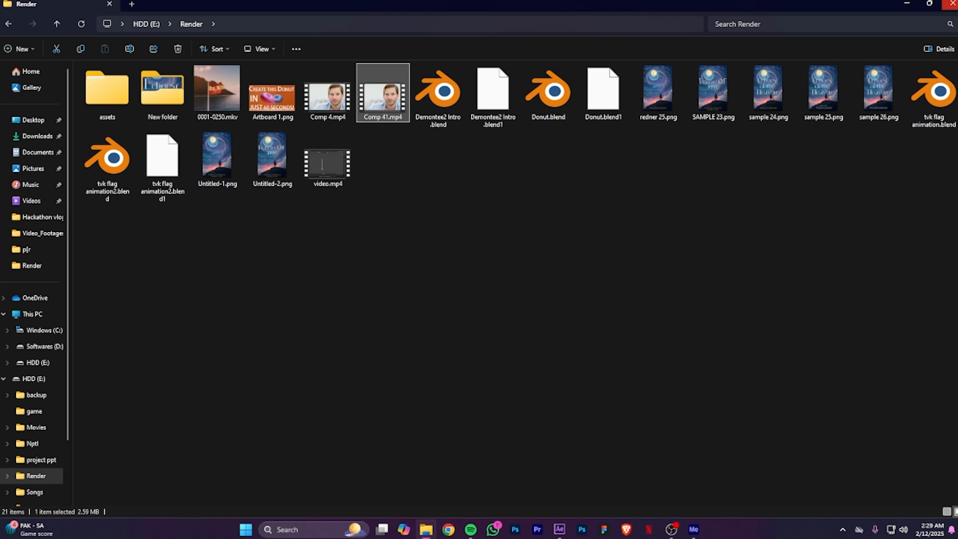
{"action": "left_click", "coordinate": [953, 3]}
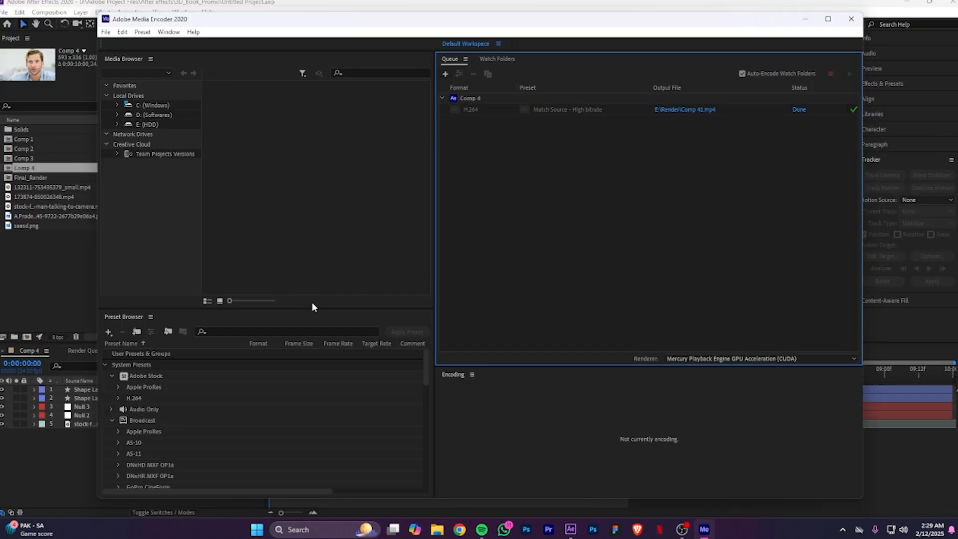